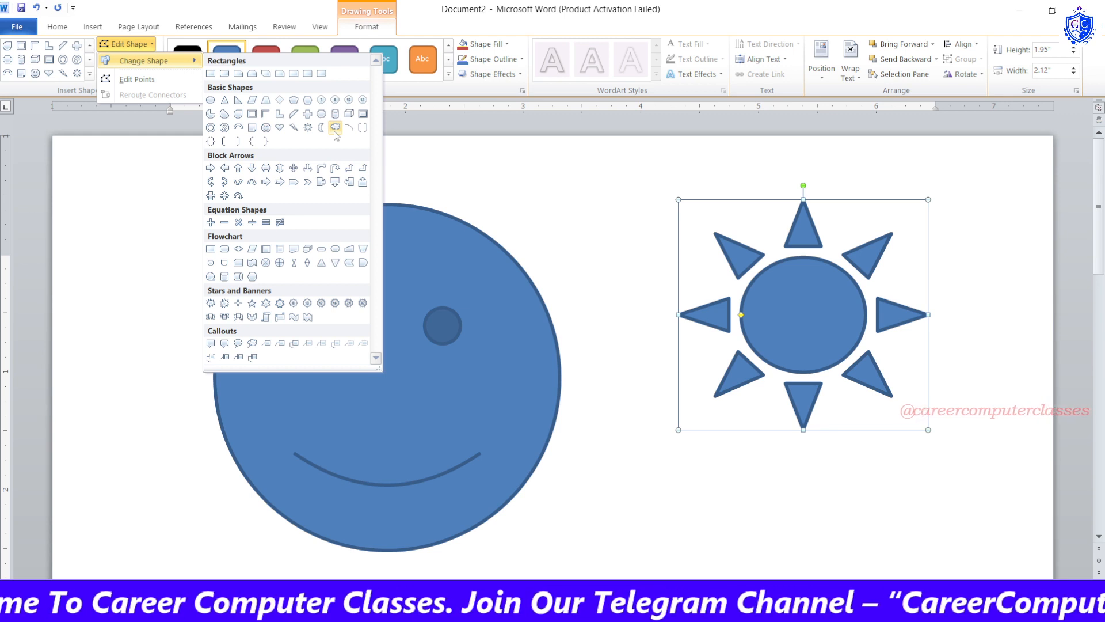
Change the sun shape to a cloud
{"action": "left_click", "coordinate": [336, 128]}
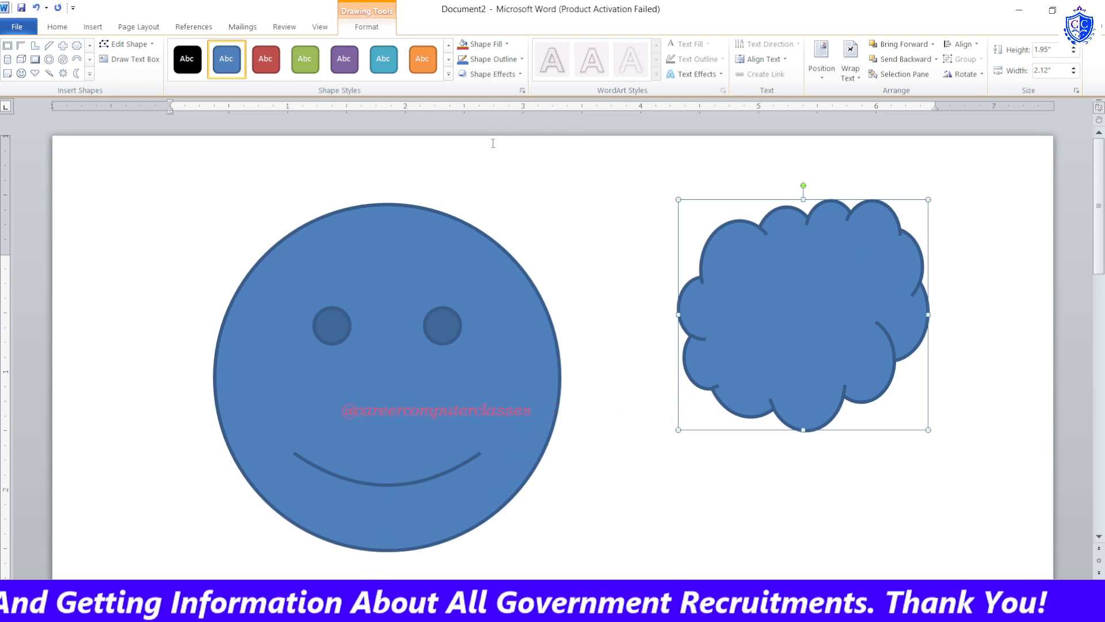
Bend the smiley face's mouth into a frown and back into a smile
{"action": "left_click", "coordinate": [451, 265]}
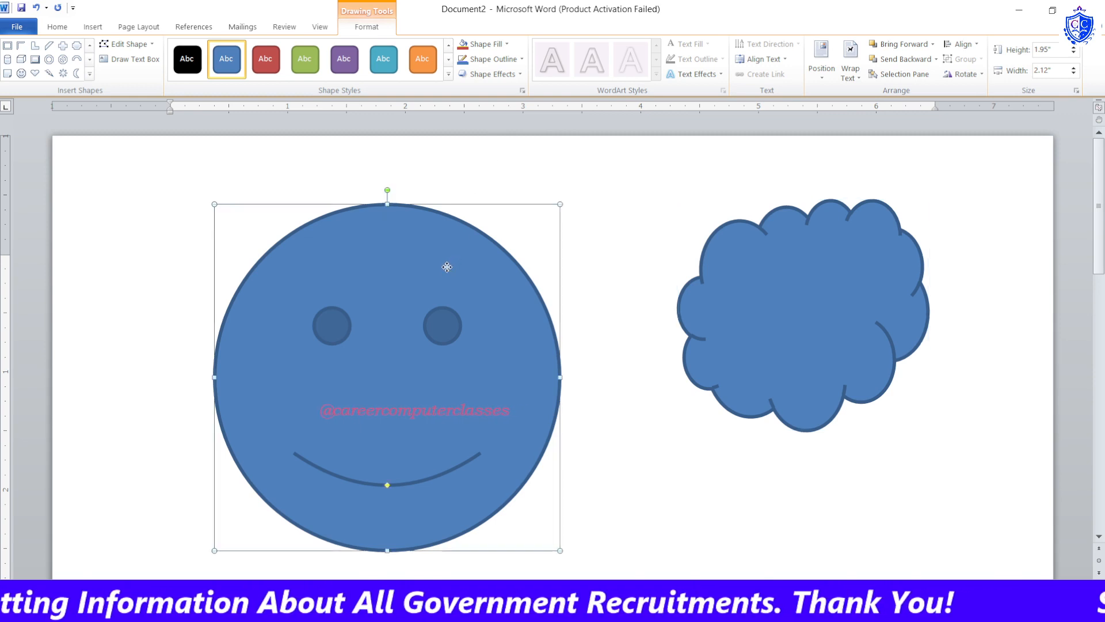
{"action": "left_click", "coordinate": [130, 43]}
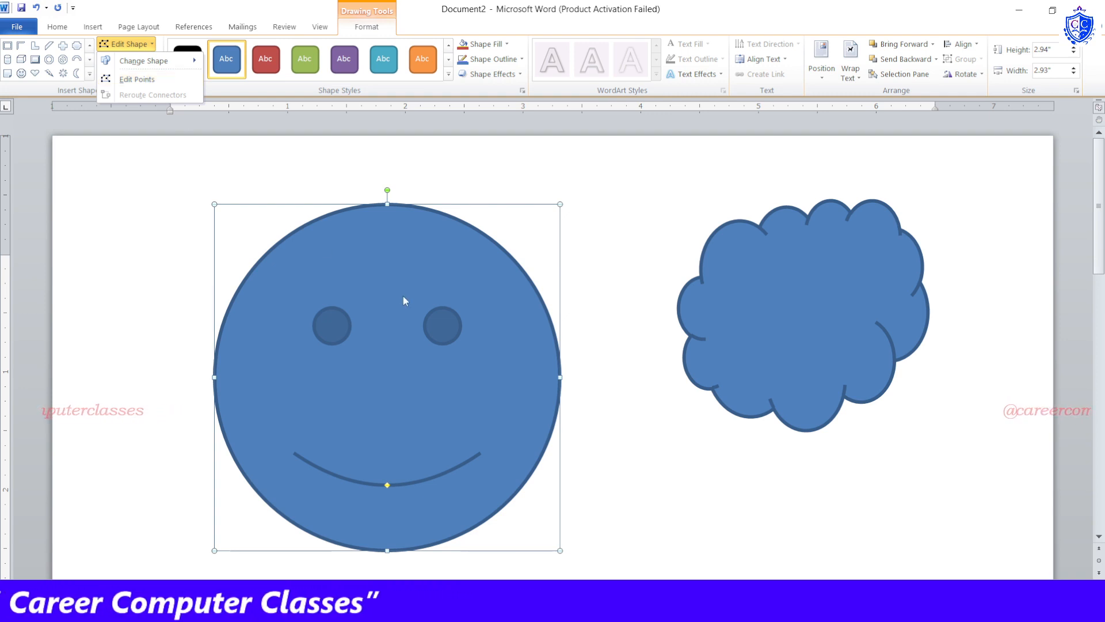
{"action": "left_click", "coordinate": [367, 251]}
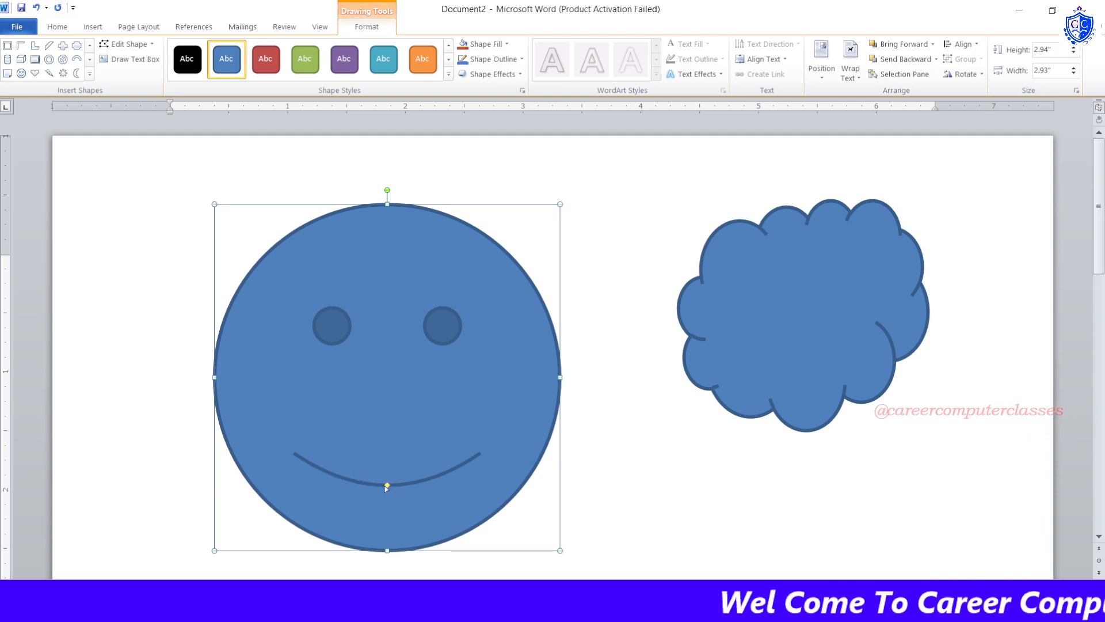
{"action": "left_click_drag", "start_coordinate": [387, 485], "coordinate": [386, 441]}
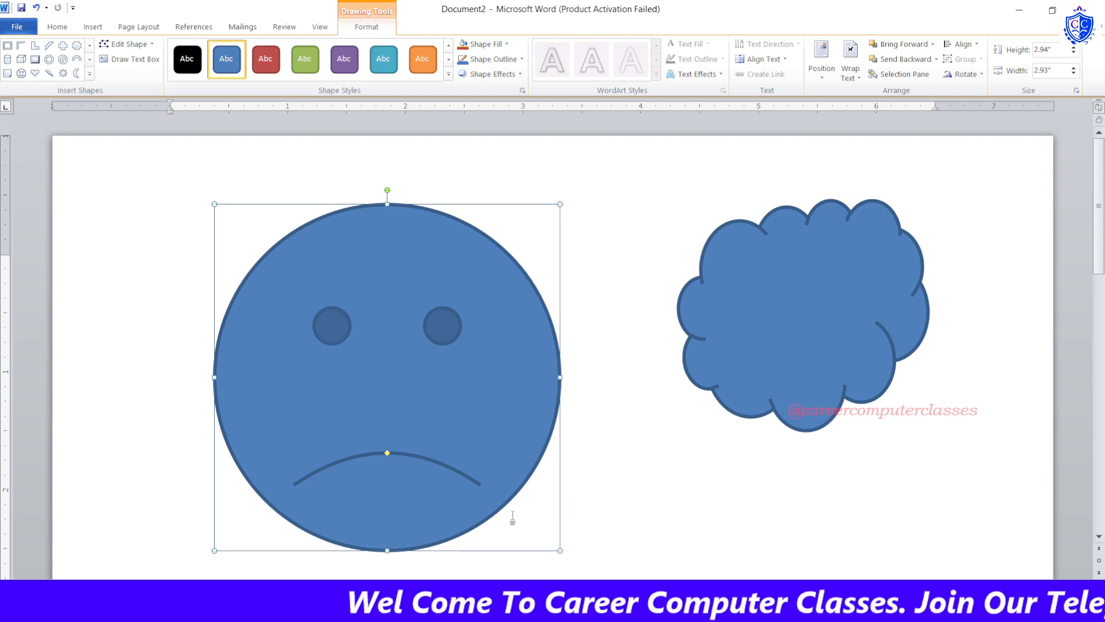
{"action": "left_click_drag", "start_coordinate": [385, 457], "coordinate": [387, 485]}
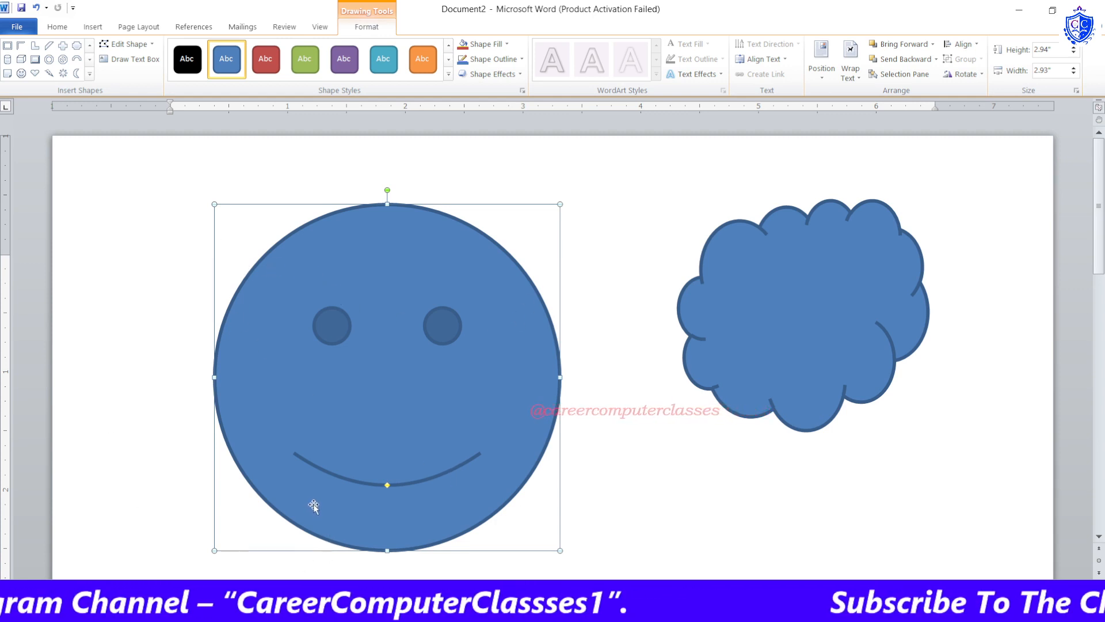
Edit the smiley face's points, pulling the tops of both eyes up and outward and raising the mouth's right end
{"action": "left_click", "coordinate": [115, 54]}
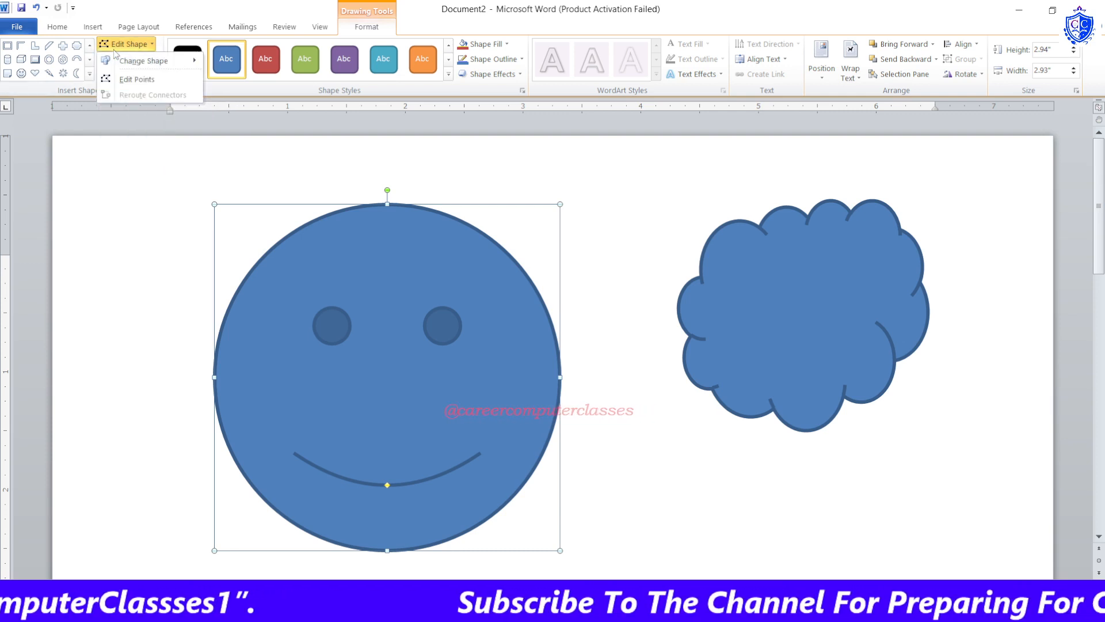
{"action": "left_click", "coordinate": [151, 82]}
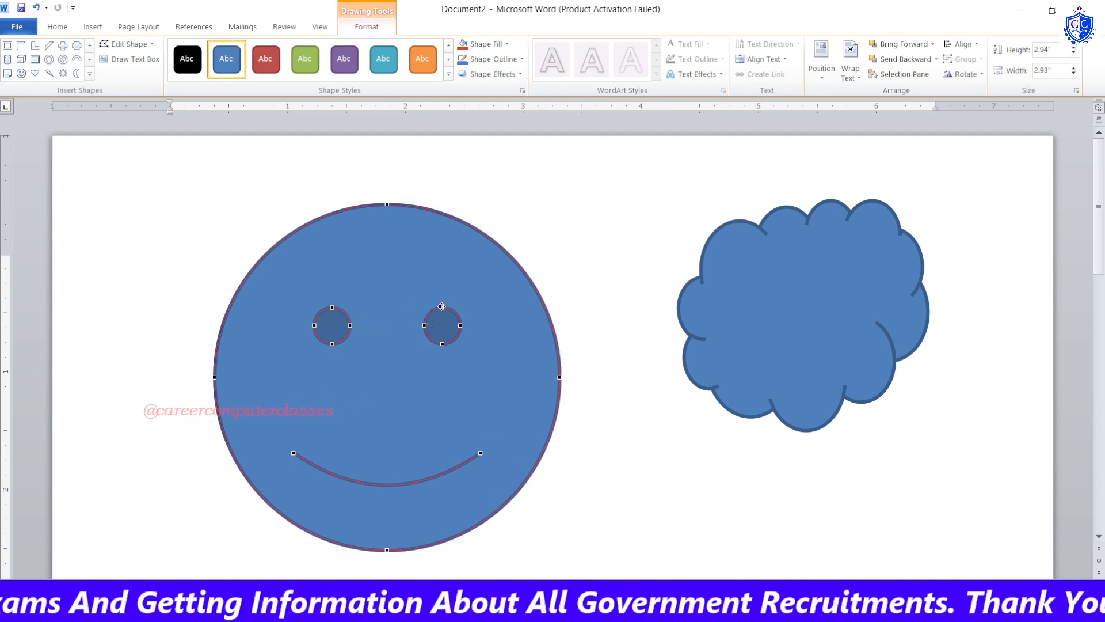
{"action": "left_click_drag", "start_coordinate": [441, 306], "coordinate": [465, 274]}
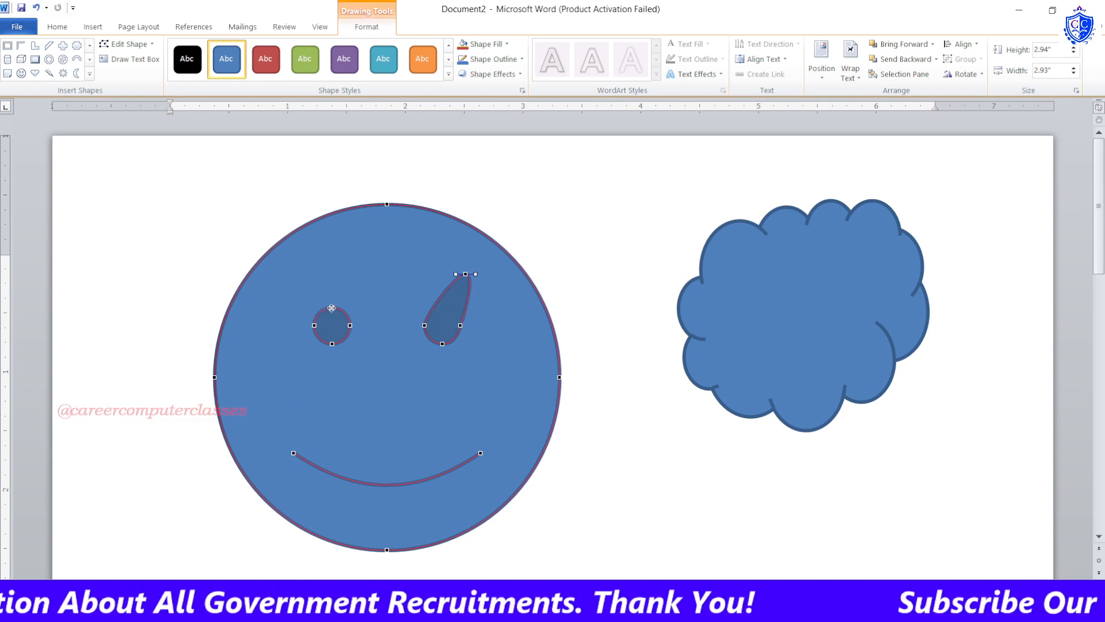
{"action": "left_click_drag", "start_coordinate": [331, 308], "coordinate": [307, 279]}
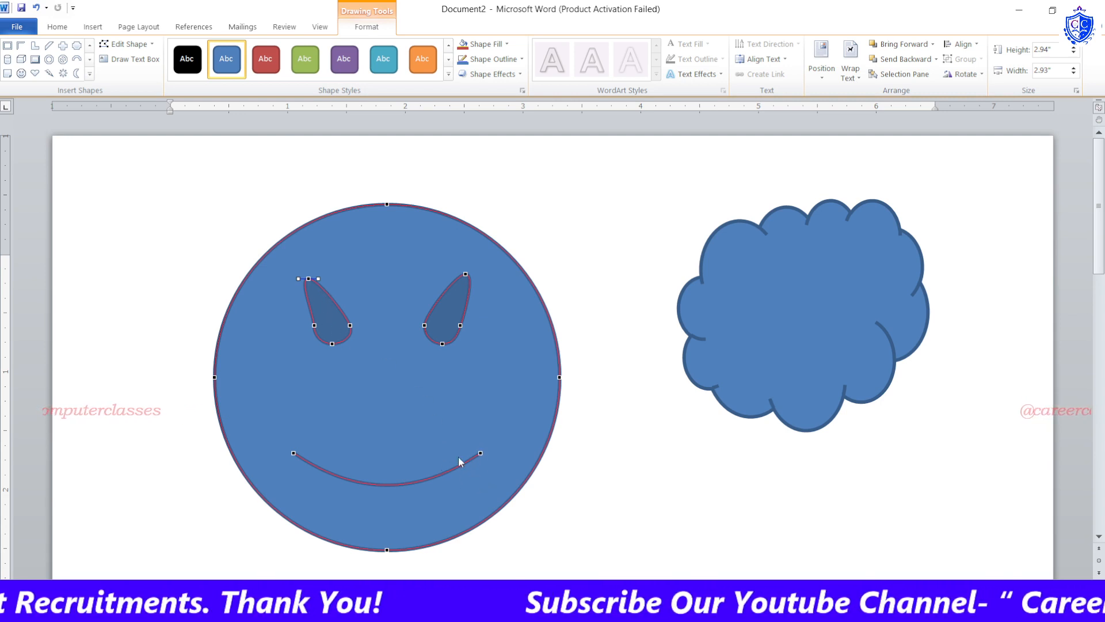
{"action": "left_click_drag", "start_coordinate": [480, 452], "coordinate": [494, 410]}
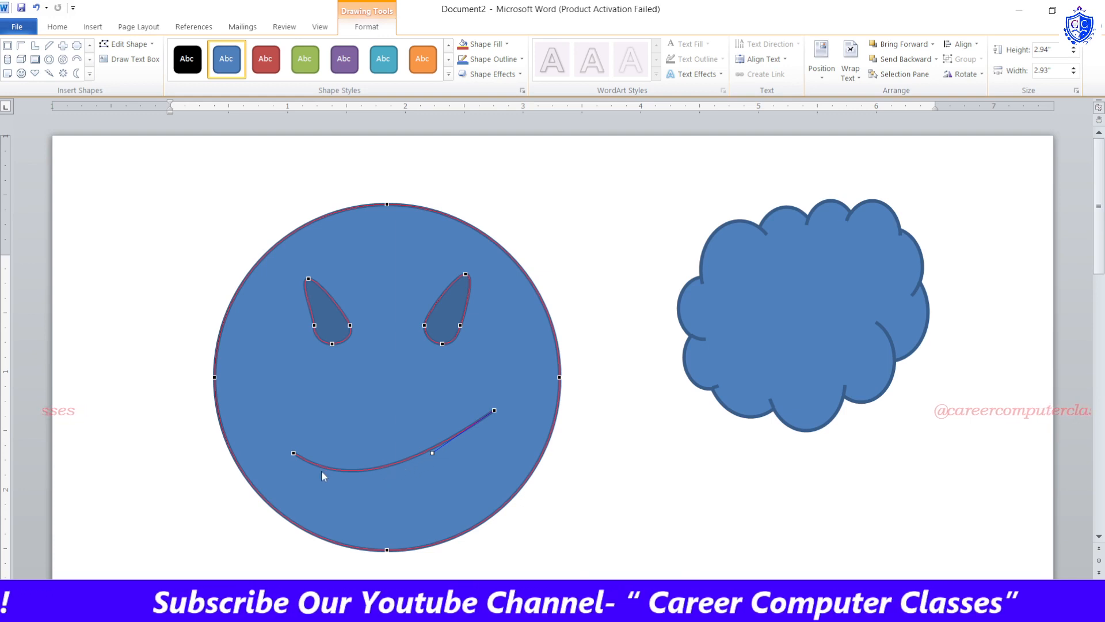
{"action": "left_click", "coordinate": [483, 356]}
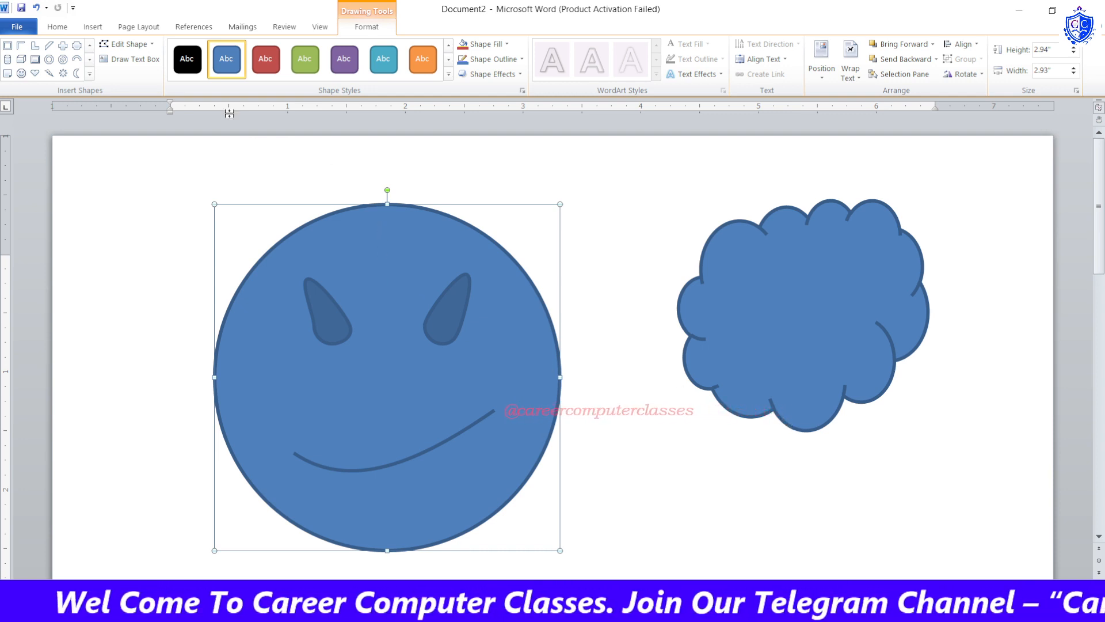
{"action": "left_click", "coordinate": [134, 48]}
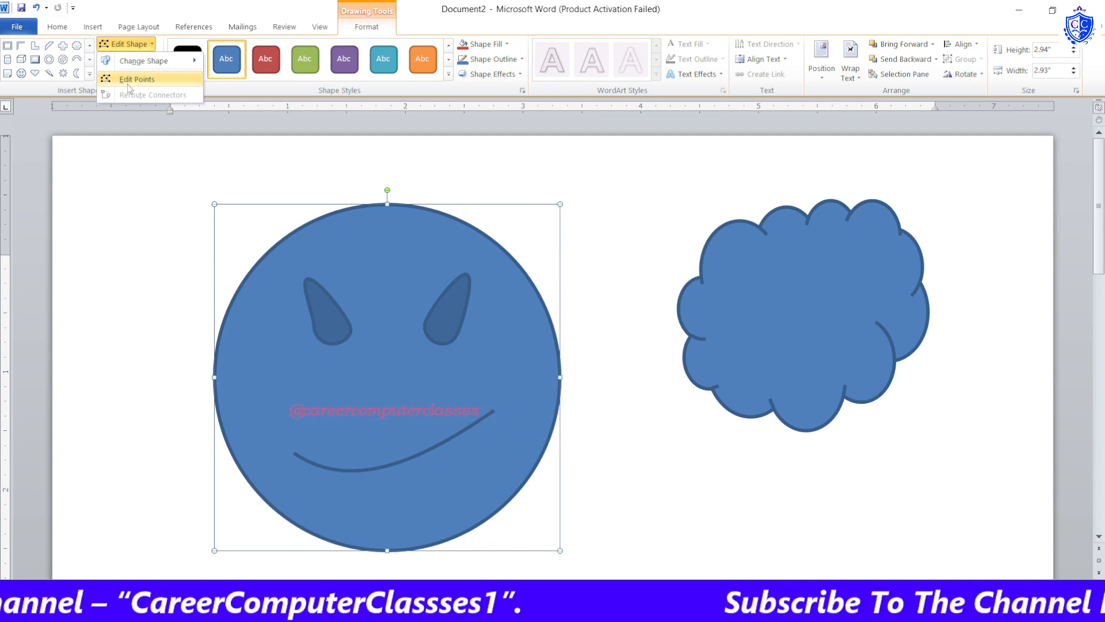
{"action": "left_click", "coordinate": [371, 310]}
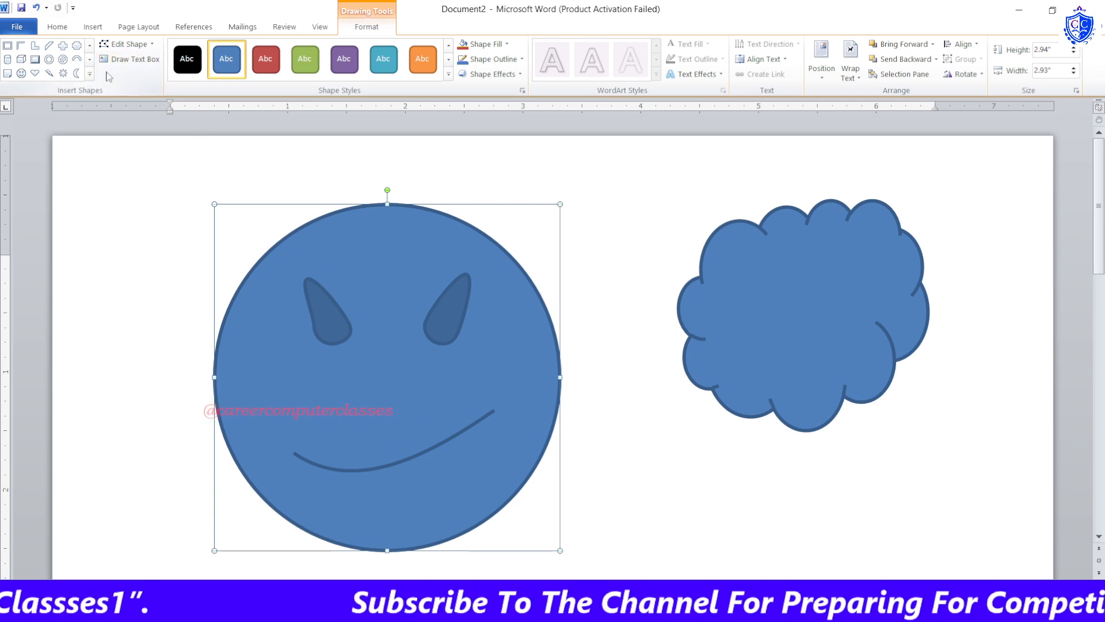
Draw a text box about 0.63" high and 3.42" wide below the cloud, containing "CAREER COMPUTER CLASSES"
{"action": "left_click", "coordinate": [147, 64]}
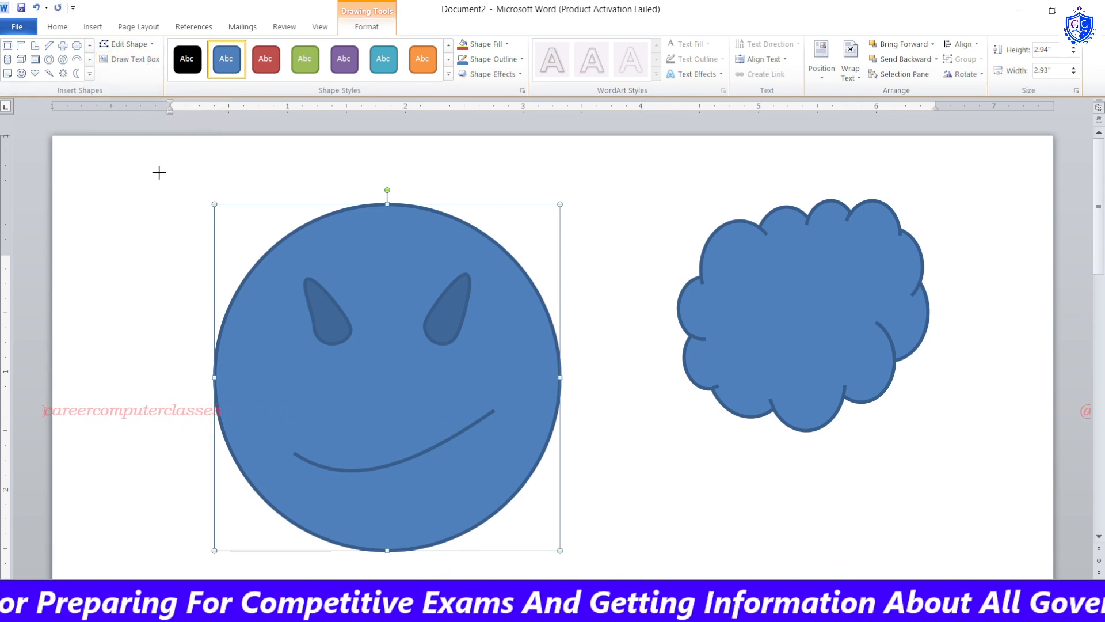
{"action": "left_click_drag", "start_coordinate": [633, 443], "coordinate": [1036, 518]}
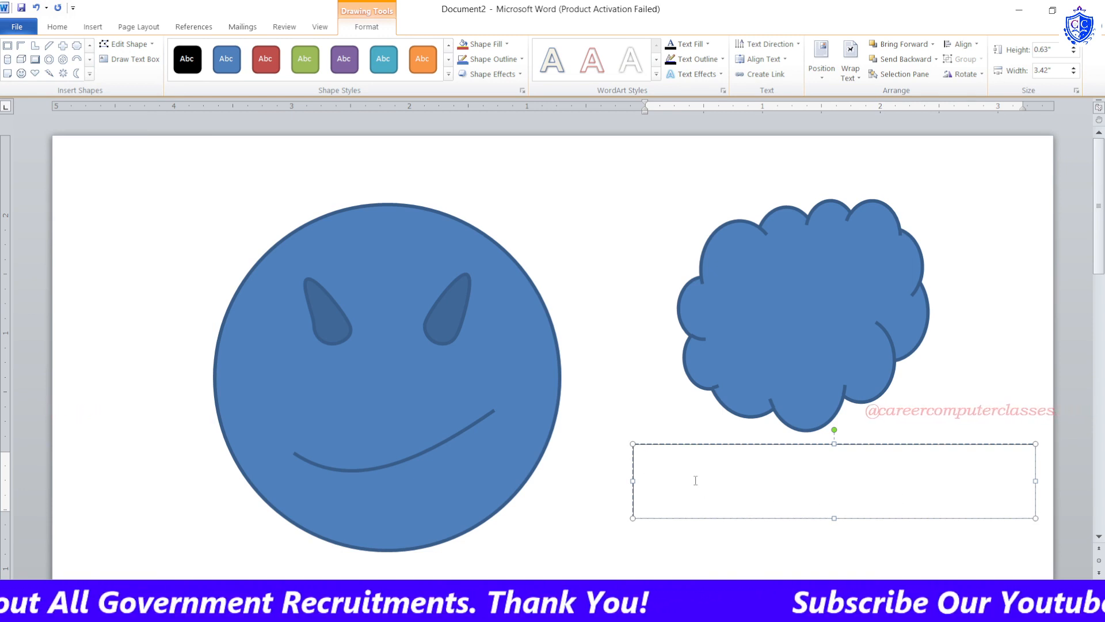
{"action": "type", "text": "CARE"}
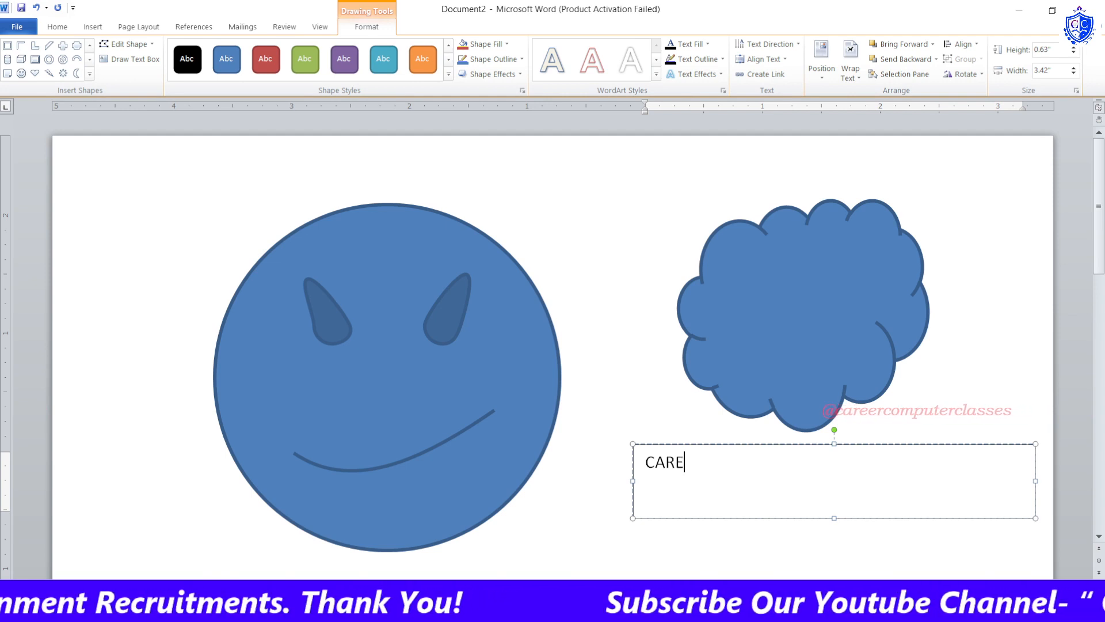
{"action": "type", "text": "ER C"}
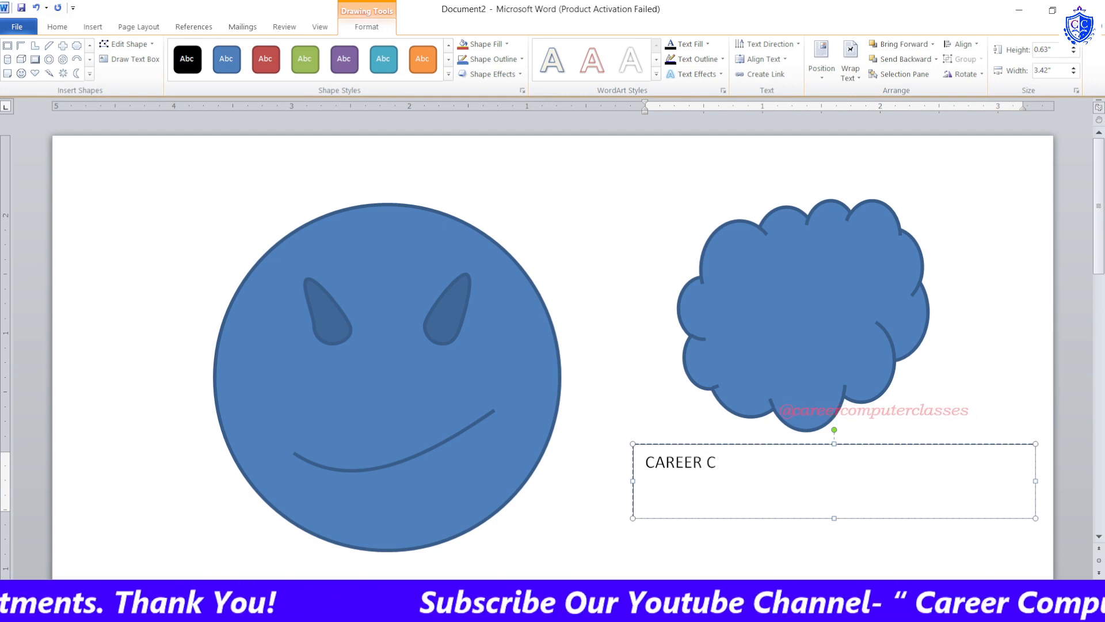
{"action": "type", "text": "OMPUT"}
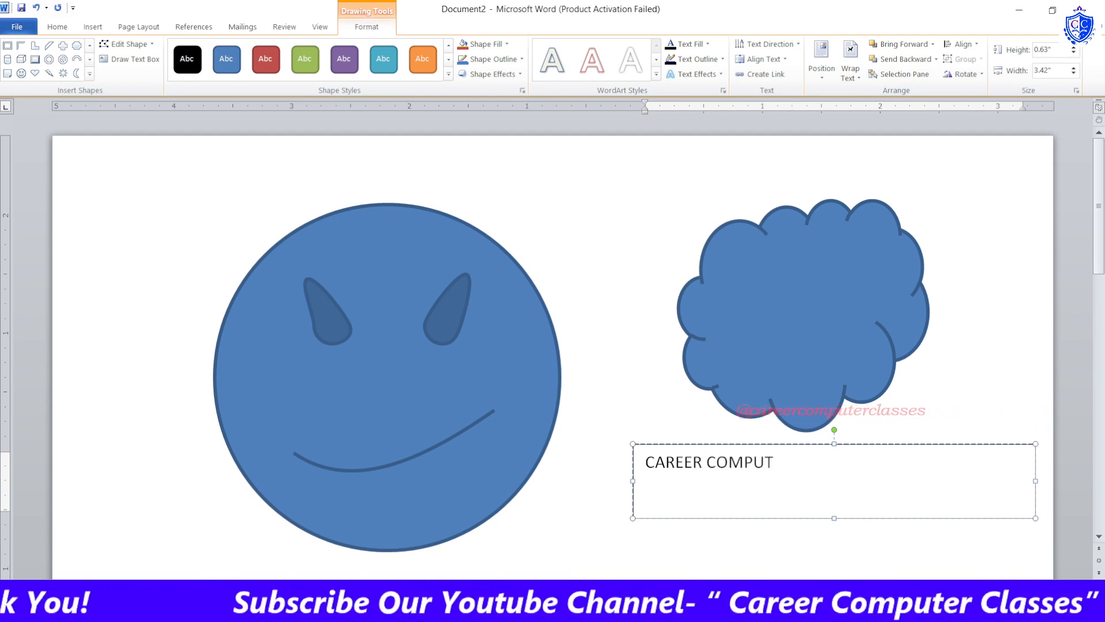
{"action": "type", "text": "ER CLASSES"}
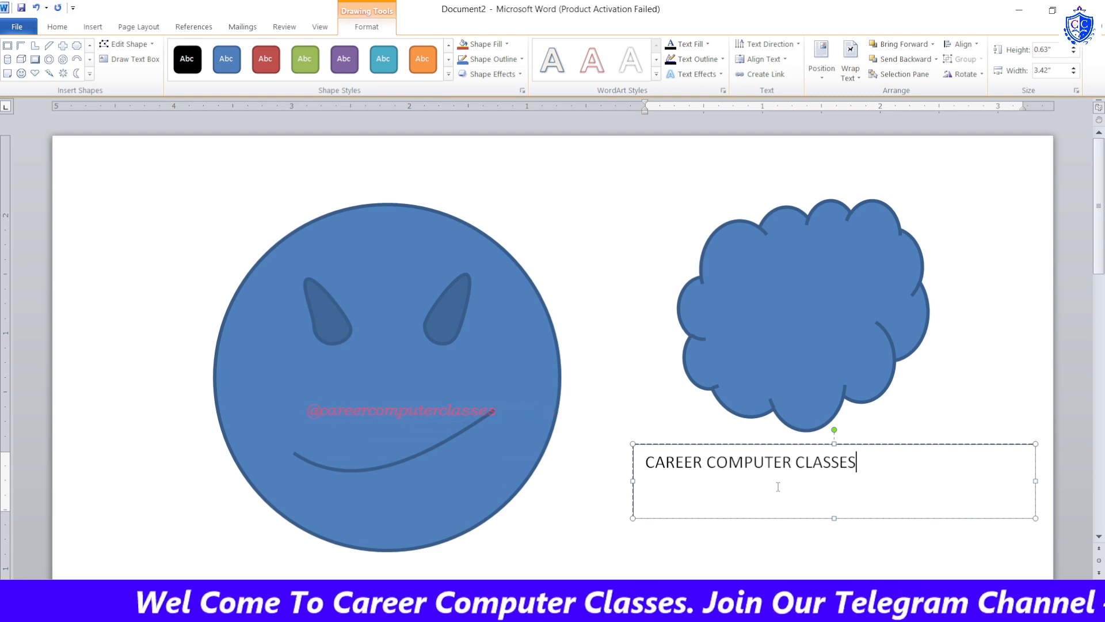
{"action": "left_click", "coordinate": [564, 203]}
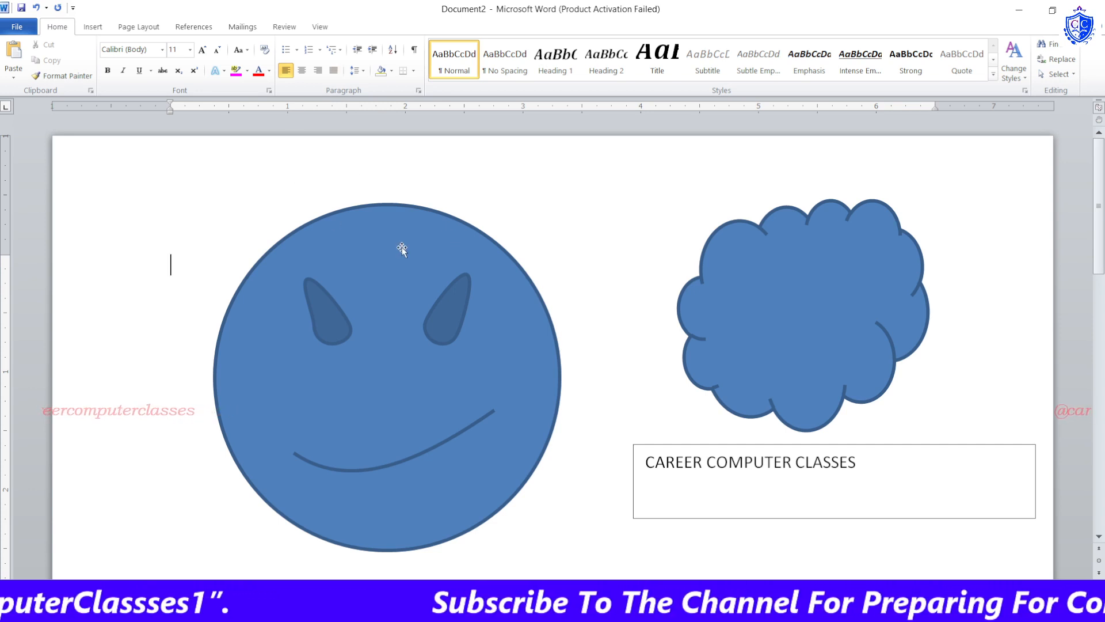
Apply the preset shape style with a solid purple fill and white outline to the smiley face
{"action": "left_click", "coordinate": [430, 263]}
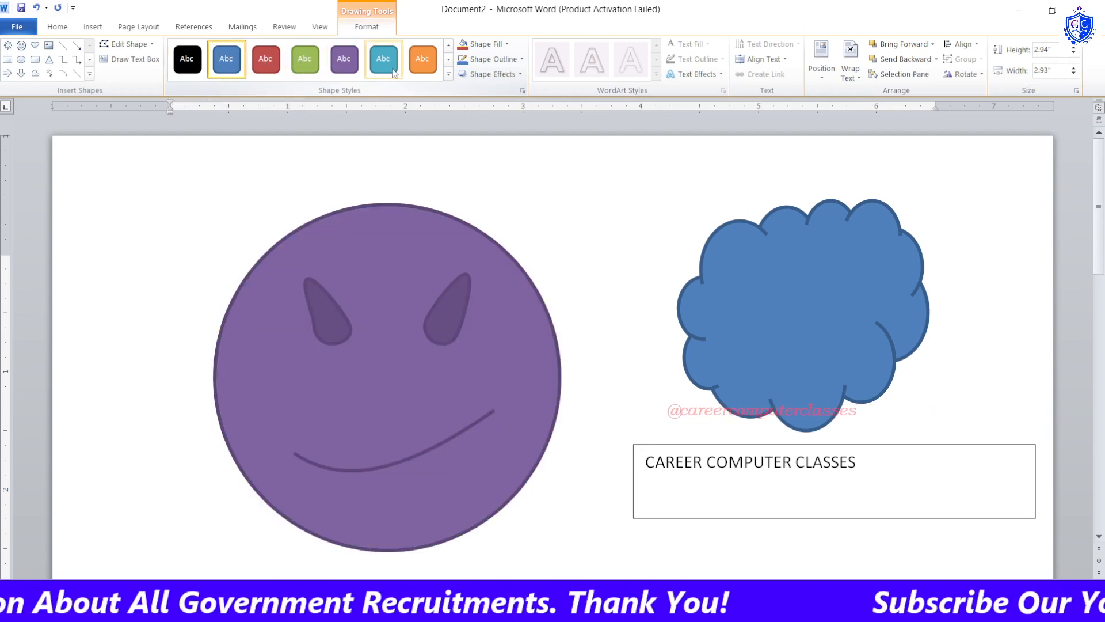
{"action": "left_click", "coordinate": [448, 60]}
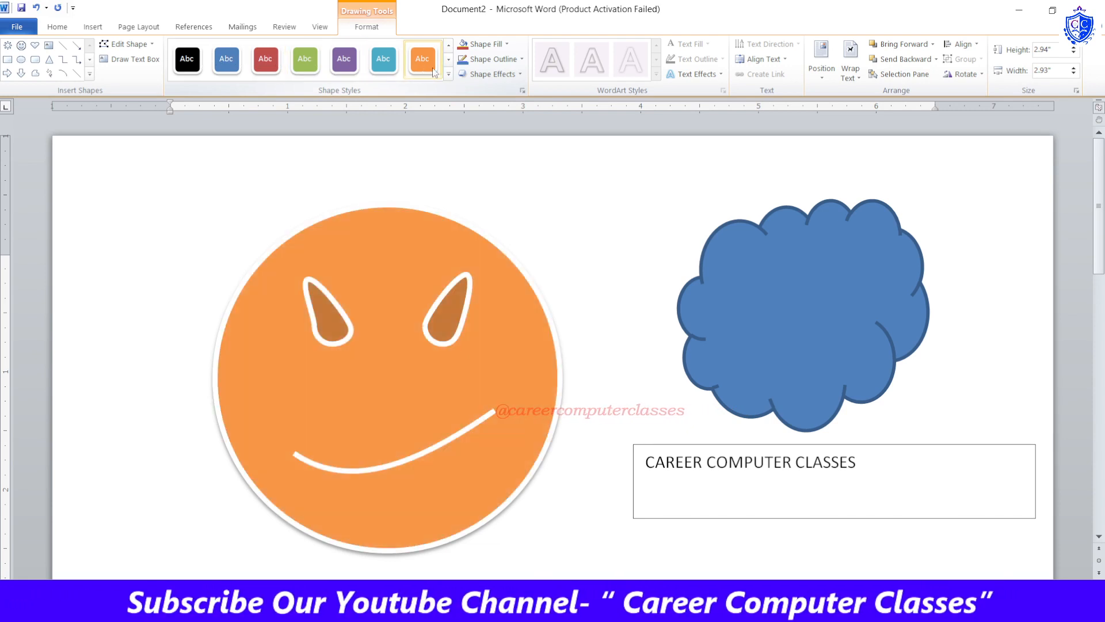
{"action": "left_click", "coordinate": [448, 59]}
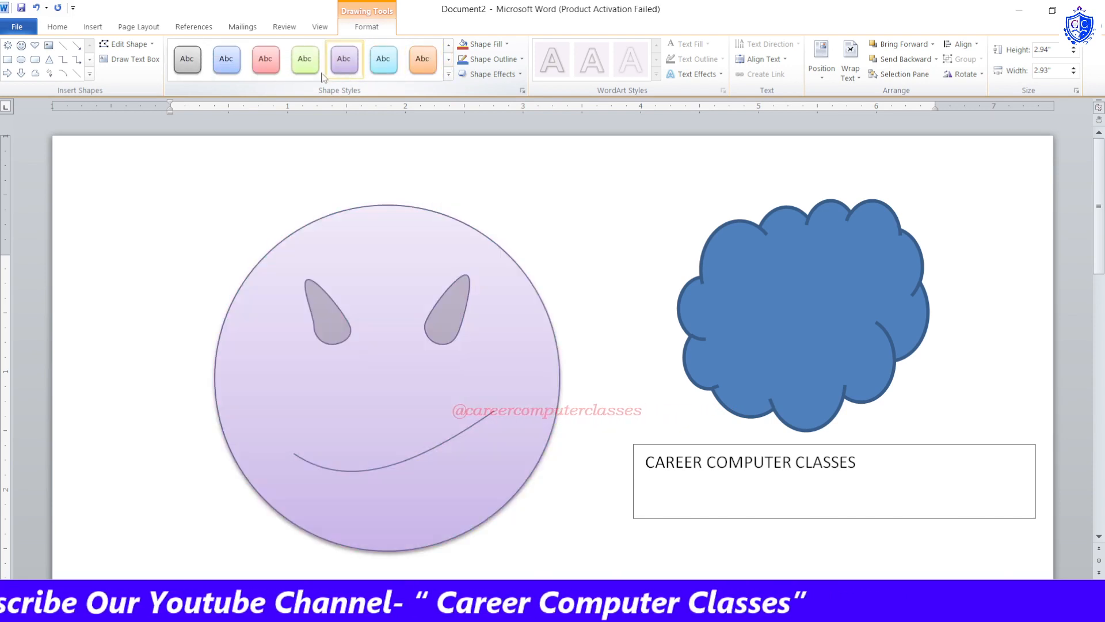
{"action": "left_click", "coordinate": [448, 60]}
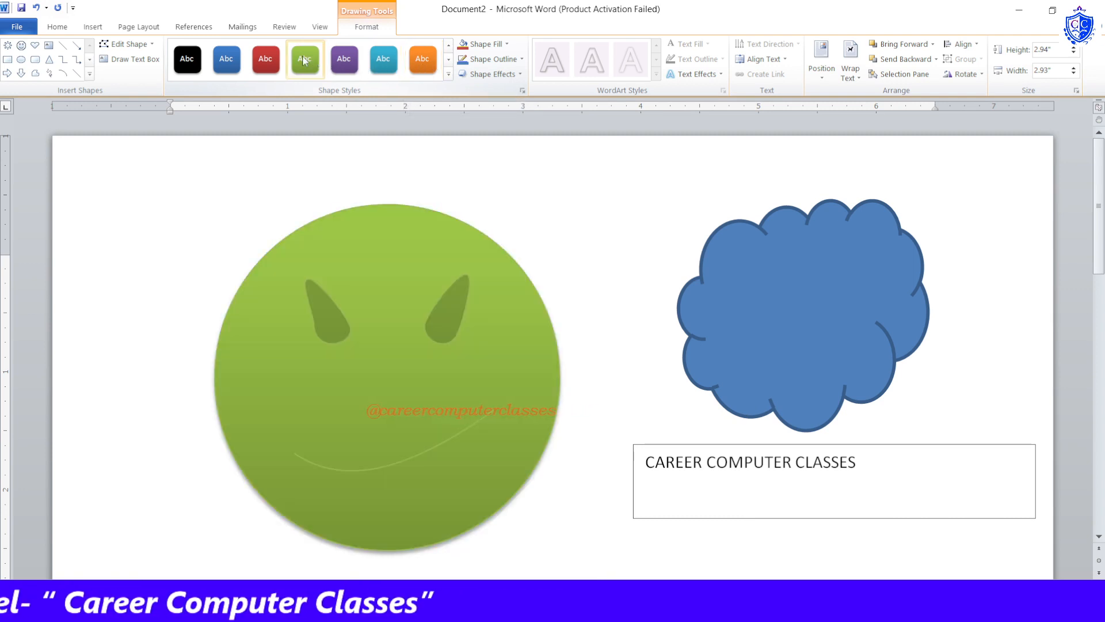
{"action": "left_click", "coordinate": [448, 74]}
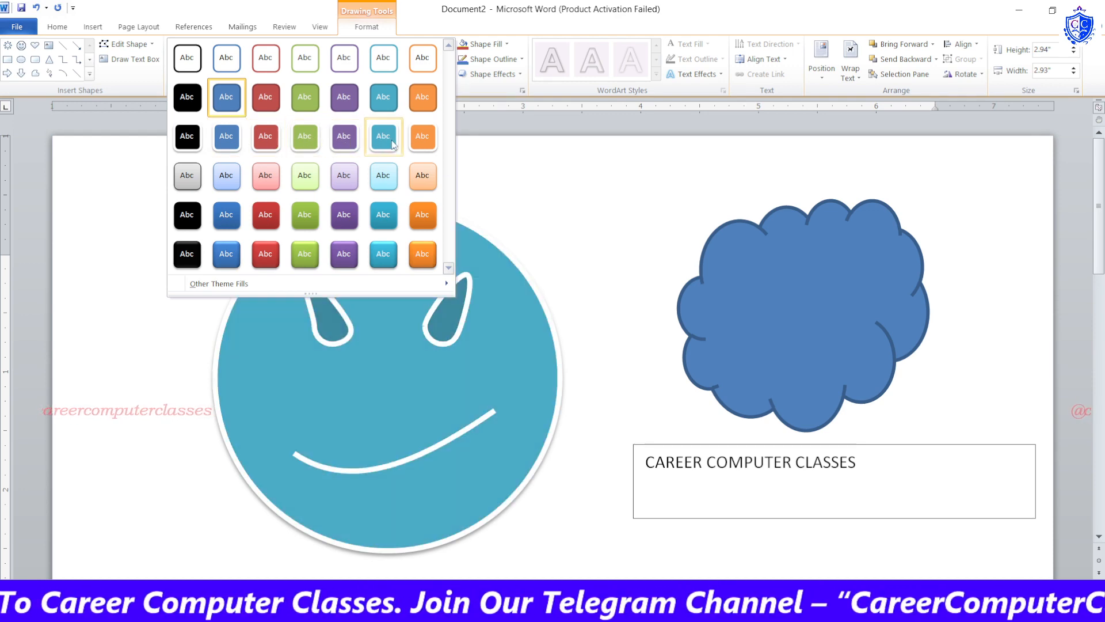
{"action": "left_click", "coordinate": [344, 136]}
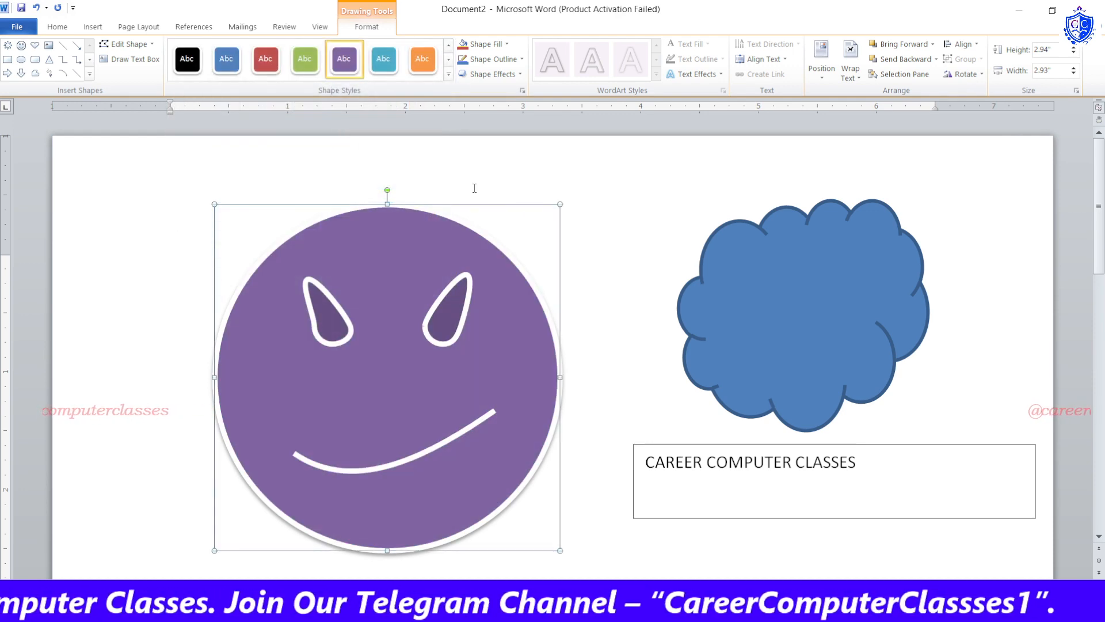
{"action": "left_click", "coordinate": [600, 223]}
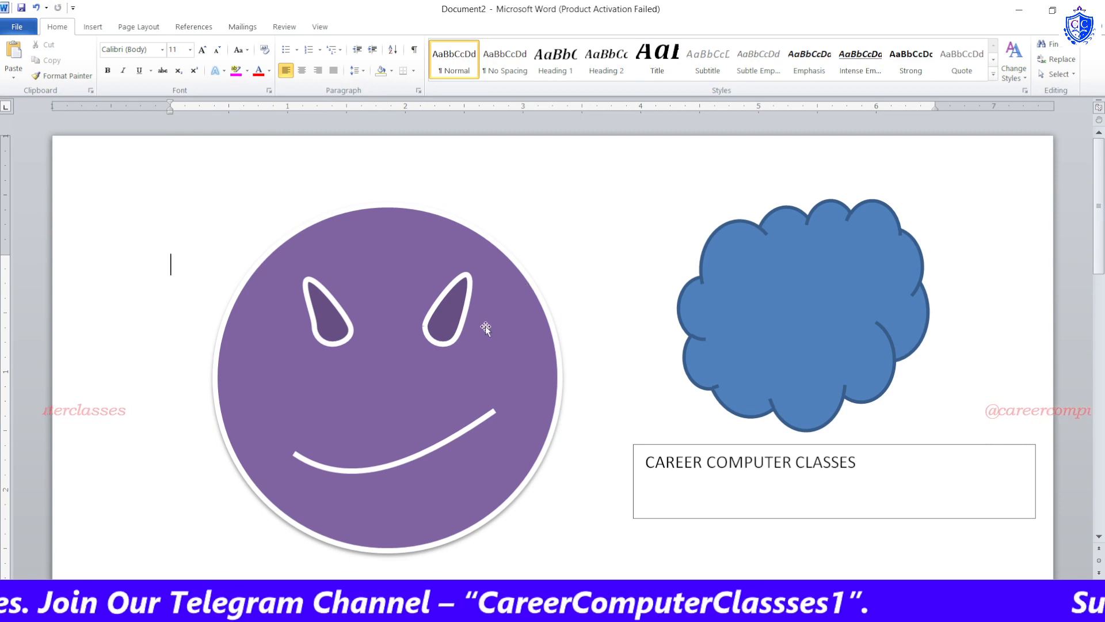
Move the cloud shape slightly up and toward the page's left side
{"action": "left_click", "coordinate": [444, 377]}
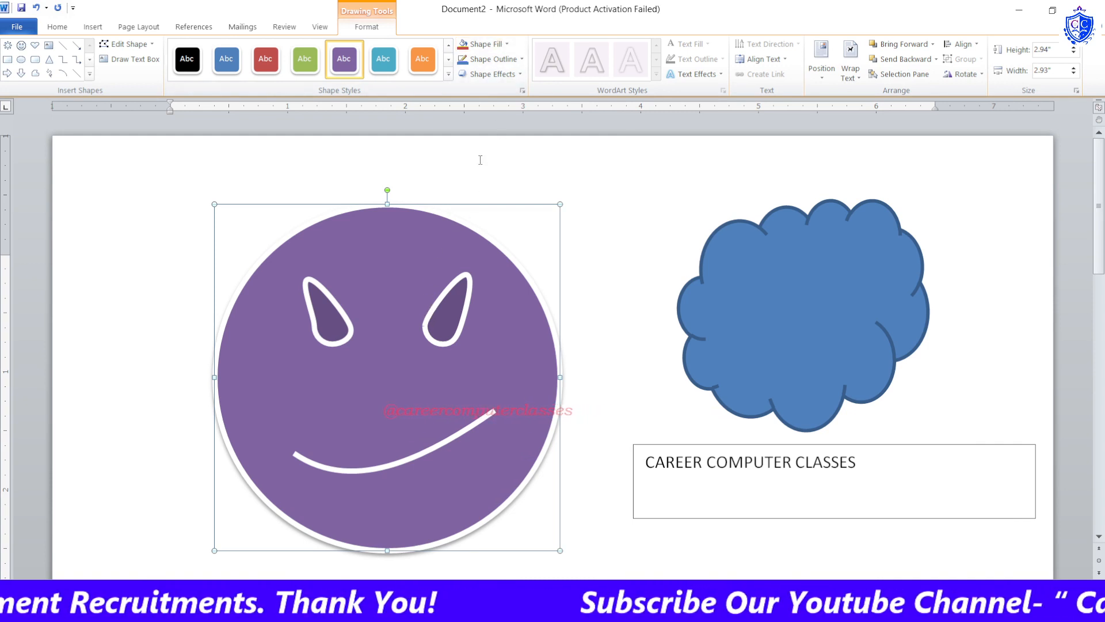
{"action": "left_click", "coordinate": [765, 280]}
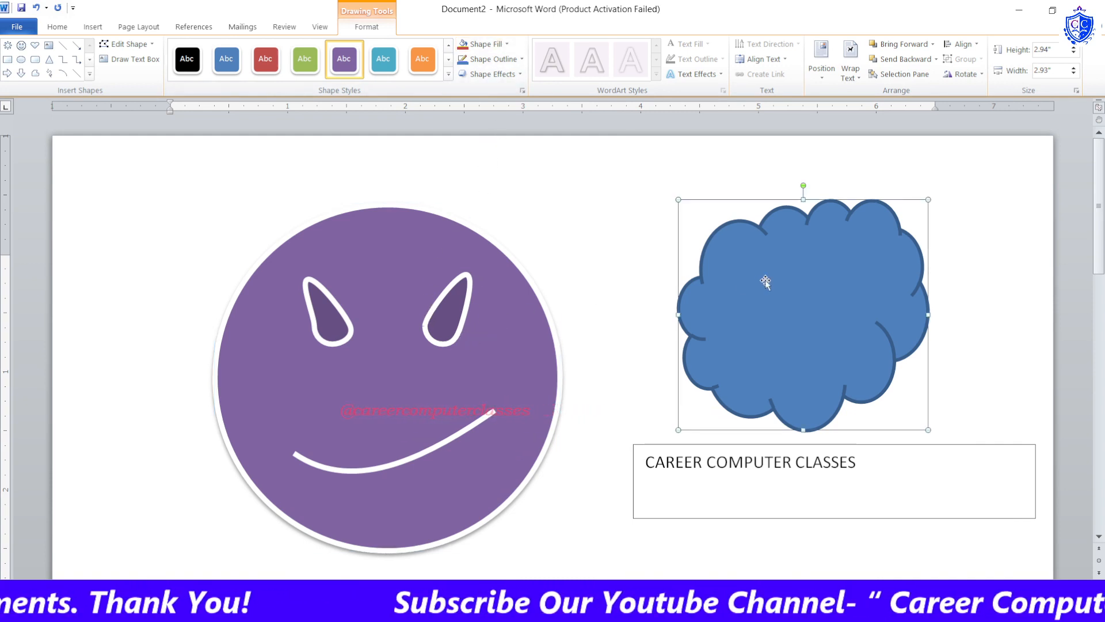
{"action": "left_click_drag", "start_coordinate": [829, 265], "coordinate": [759, 251]}
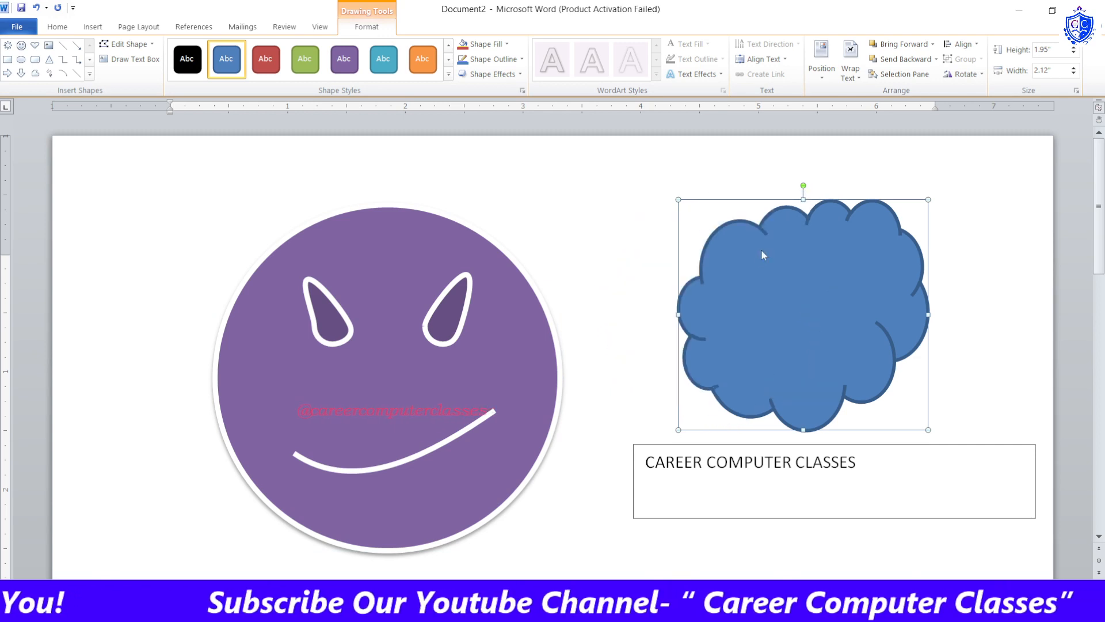
Delete the smiley face from the page
{"action": "left_click", "coordinate": [470, 330]}
{"action": "key", "text": "Delete"}
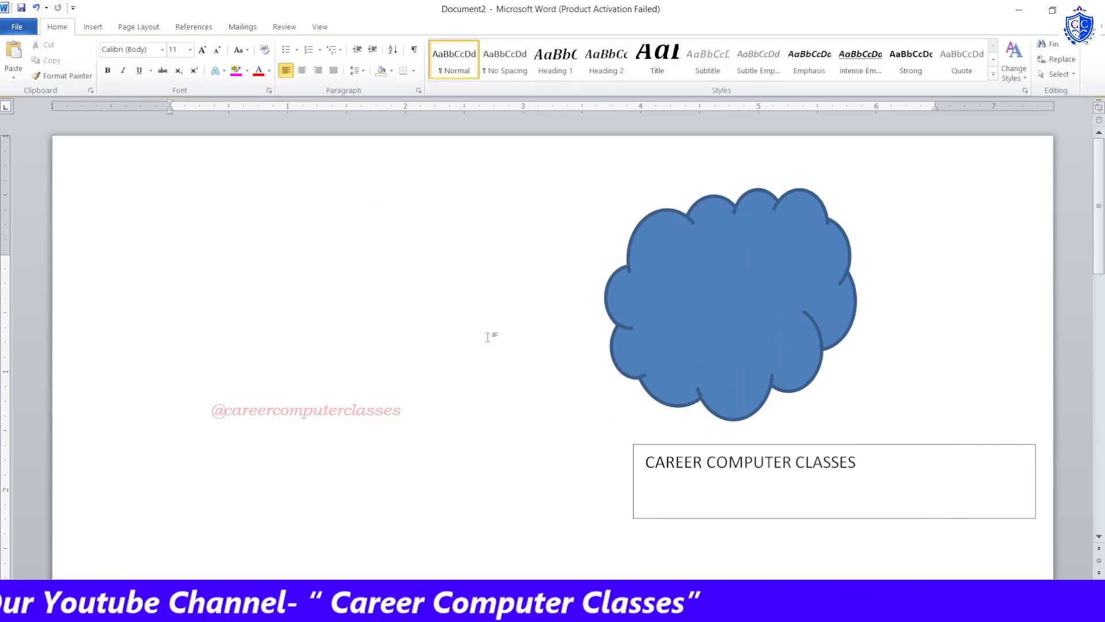
Set the cloud shape's fill to No Fill
{"action": "left_click", "coordinate": [797, 322]}
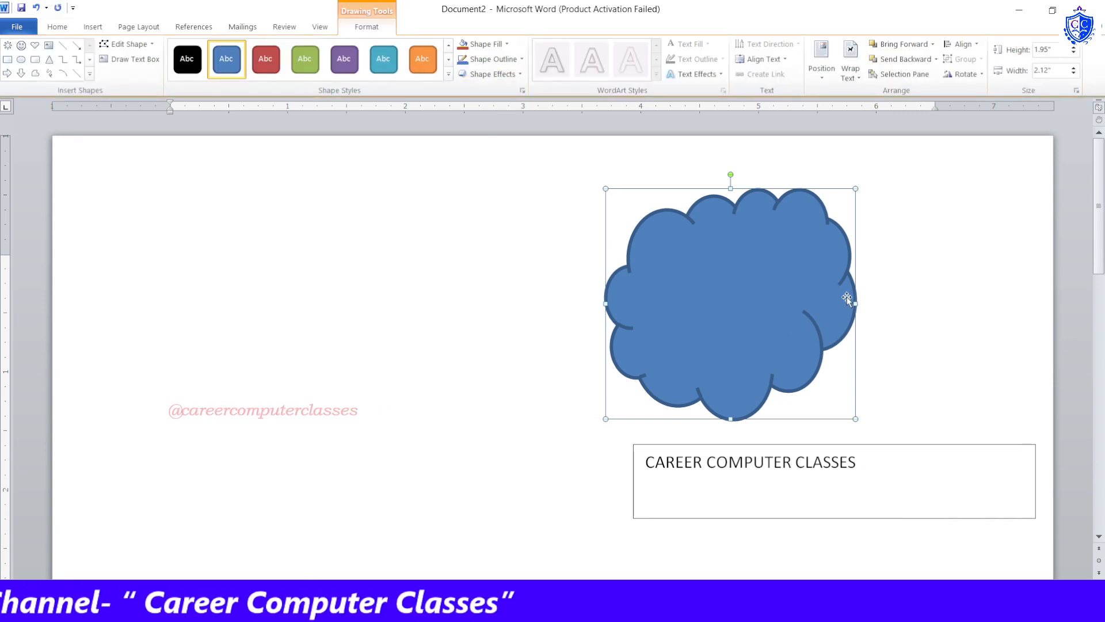
{"action": "left_click", "coordinate": [500, 51]}
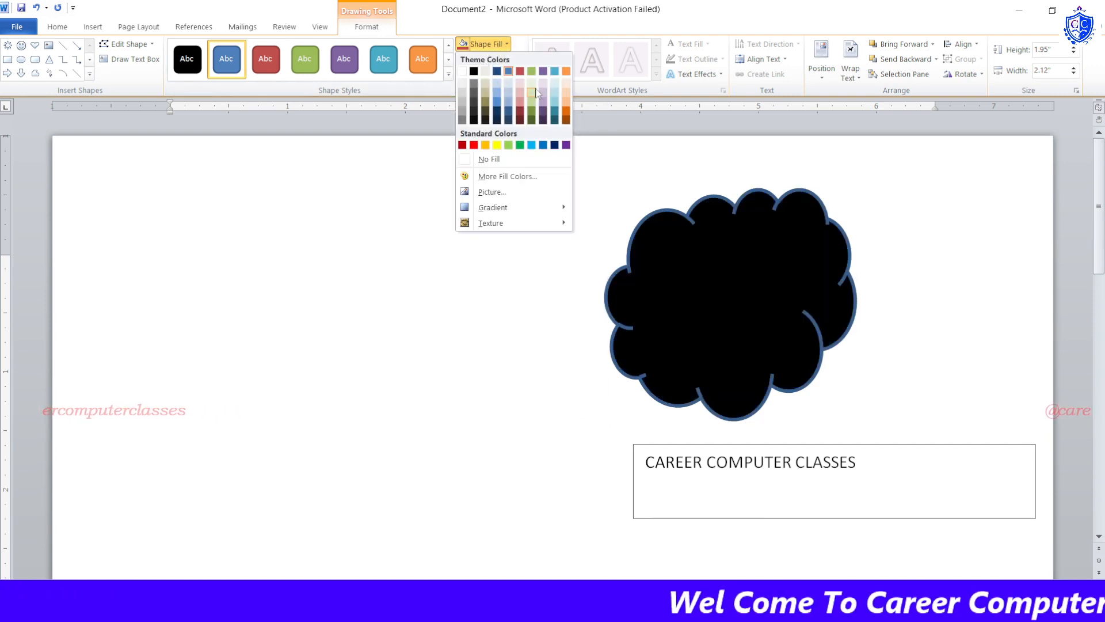
{"action": "left_click", "coordinate": [492, 163]}
{"action": "left_click", "coordinate": [708, 284]}
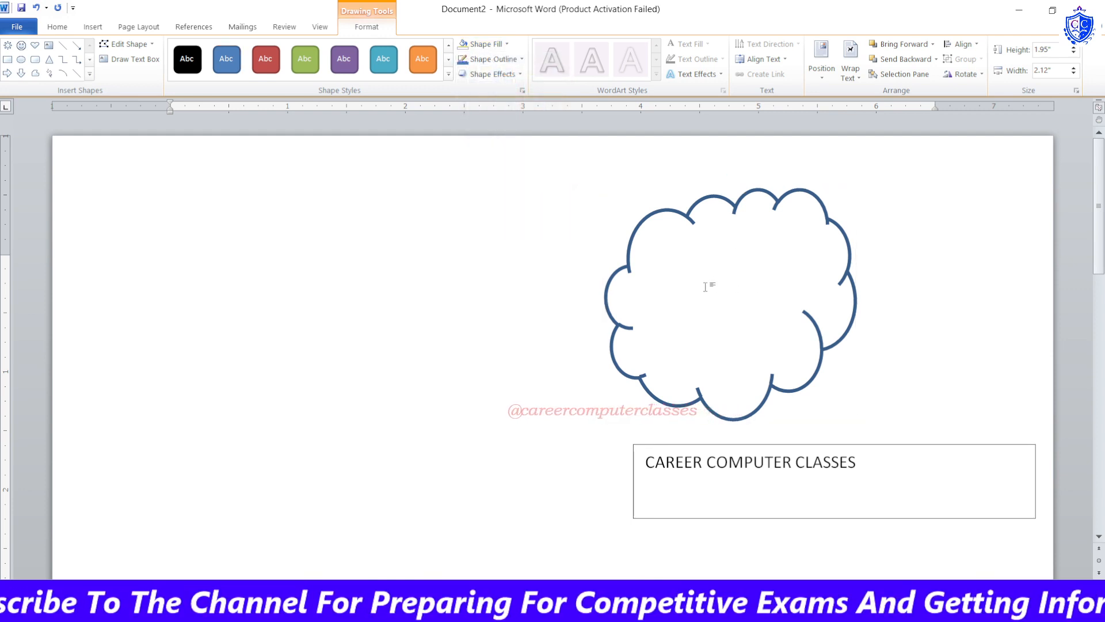
Fill the cloud shape with a light turquoise picked from the custom colour spectrum
{"action": "left_click", "coordinate": [695, 207]}
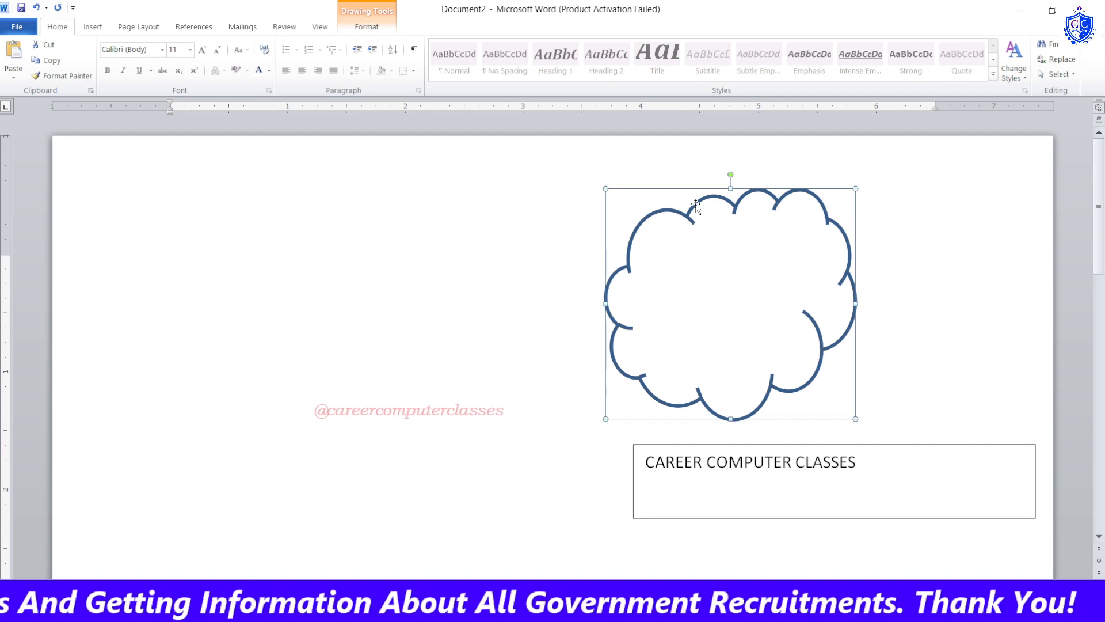
{"action": "left_click", "coordinate": [367, 26]}
{"action": "left_click", "coordinate": [483, 44]}
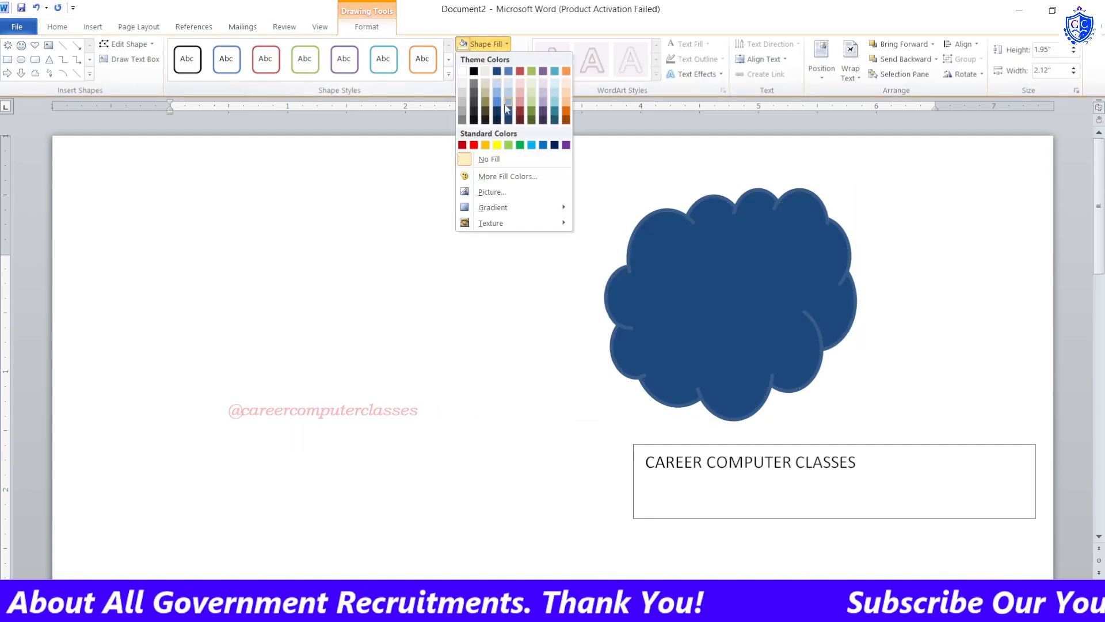
{"action": "left_click", "coordinate": [505, 181]}
{"action": "left_click", "coordinate": [515, 240]}
{"action": "left_click", "coordinate": [504, 248]}
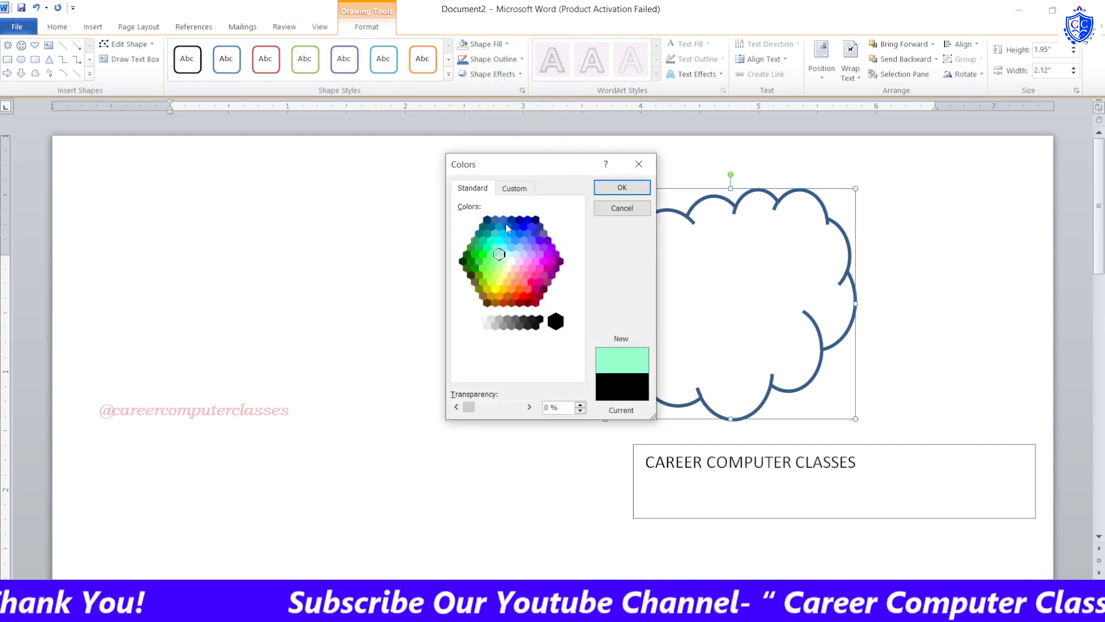
{"action": "left_click", "coordinate": [514, 189]}
{"action": "left_click", "coordinate": [524, 237]}
{"action": "left_click", "coordinate": [516, 242]}
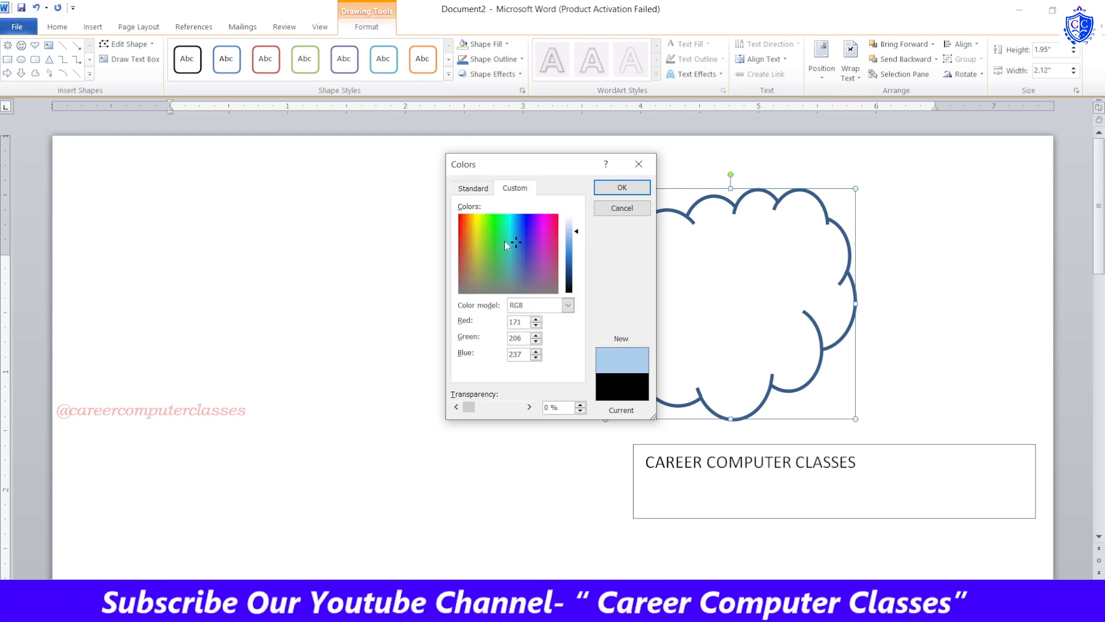
{"action": "left_click", "coordinate": [507, 228]}
{"action": "left_click", "coordinate": [626, 186]}
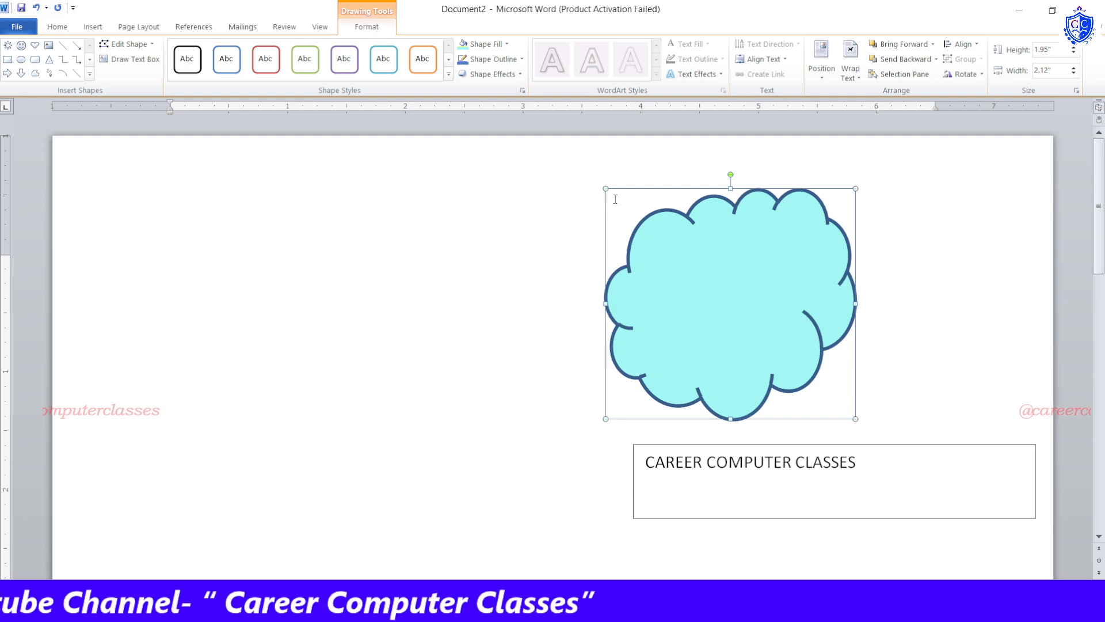
Fill the cloud shape with the picture 290770_background-hd-wallpapers from the Desktop folder
{"action": "left_click", "coordinate": [506, 44]}
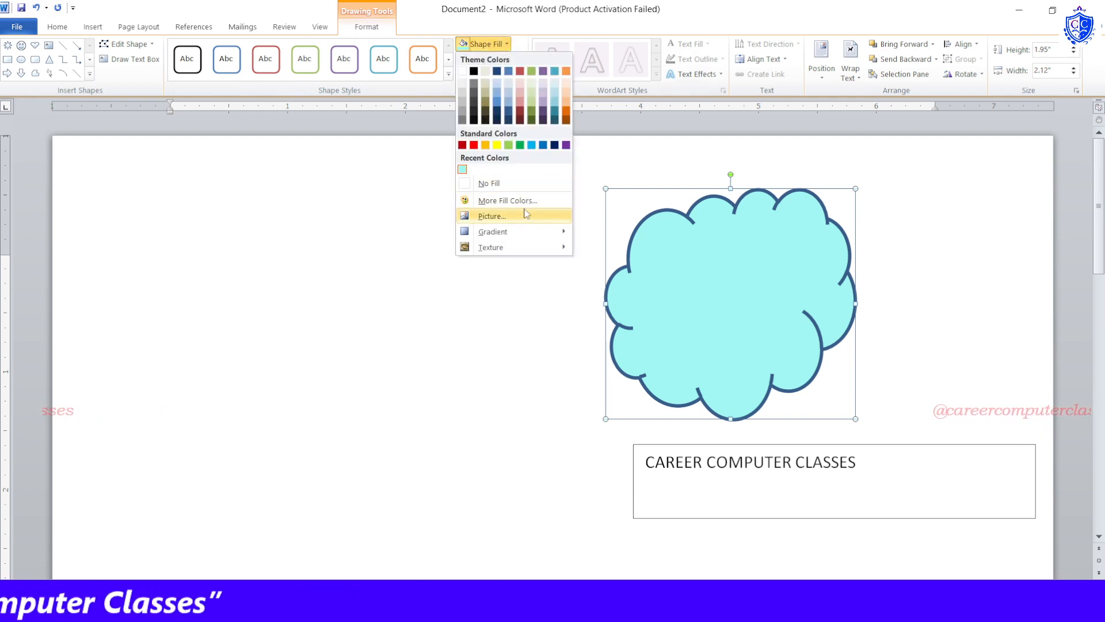
{"action": "left_click", "coordinate": [492, 216]}
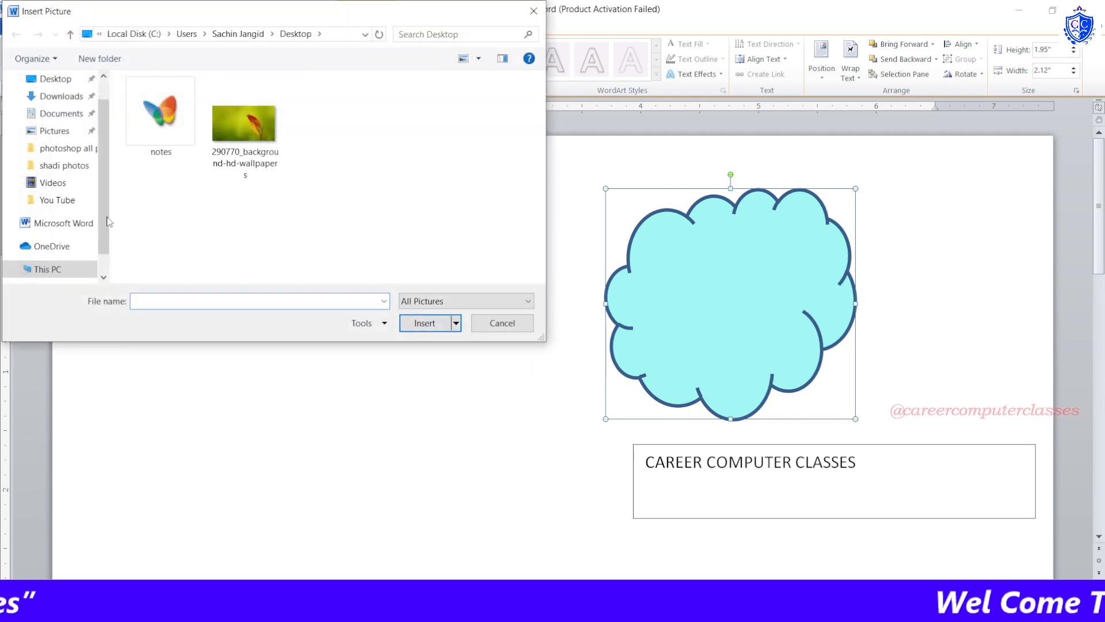
{"action": "left_click", "coordinate": [245, 144]}
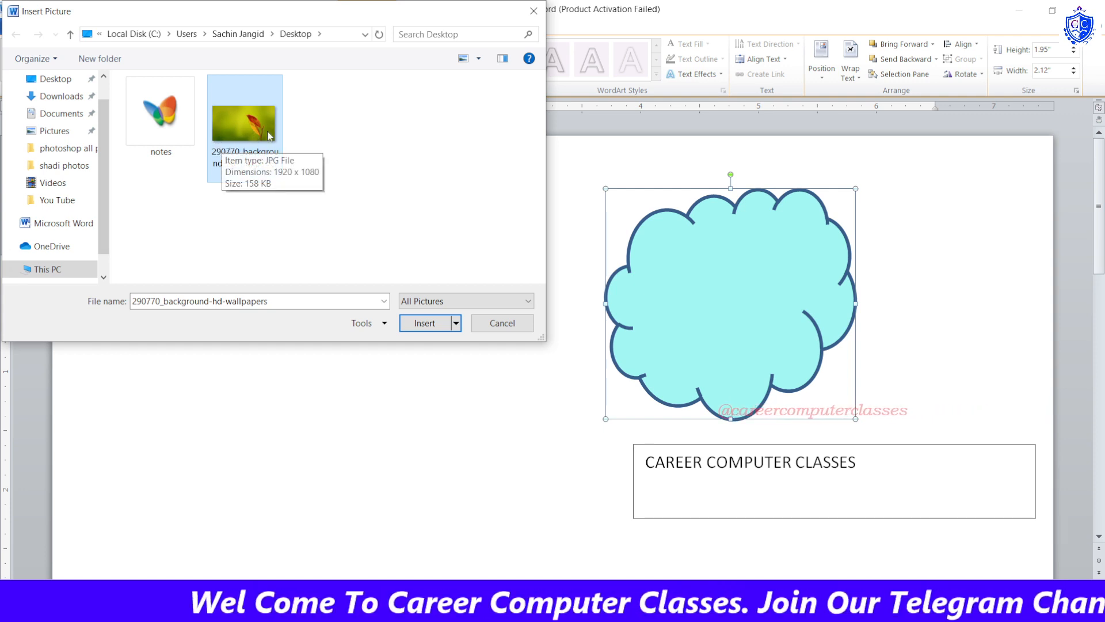
{"action": "left_click", "coordinate": [424, 323]}
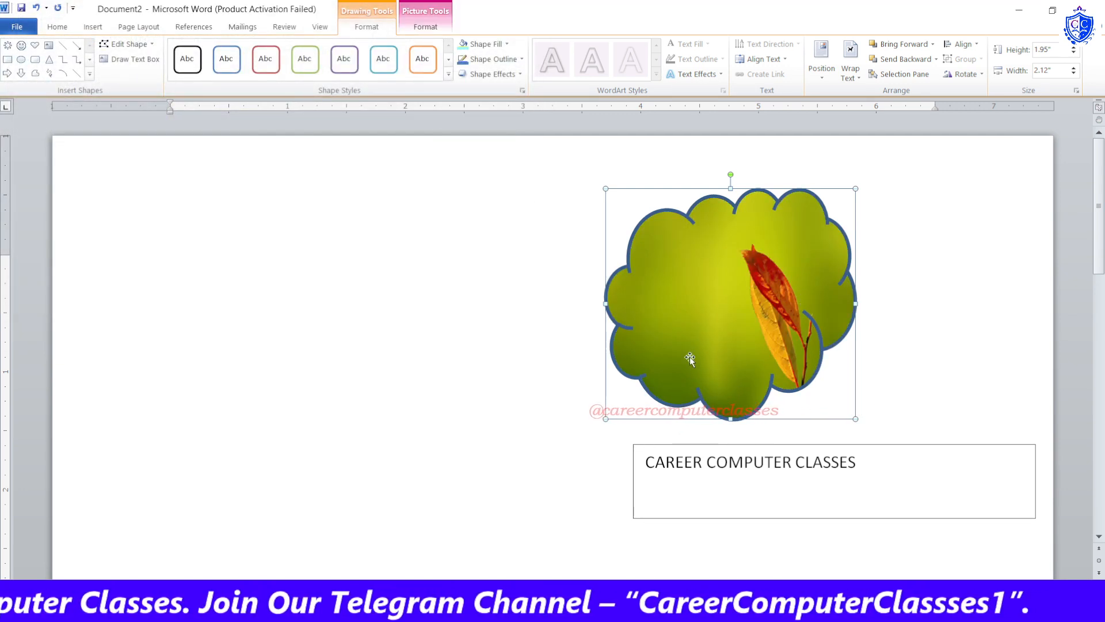
Apply the dark-variation gradient radiating from the centre as the cloud shape's fill
{"action": "left_click", "coordinate": [483, 46]}
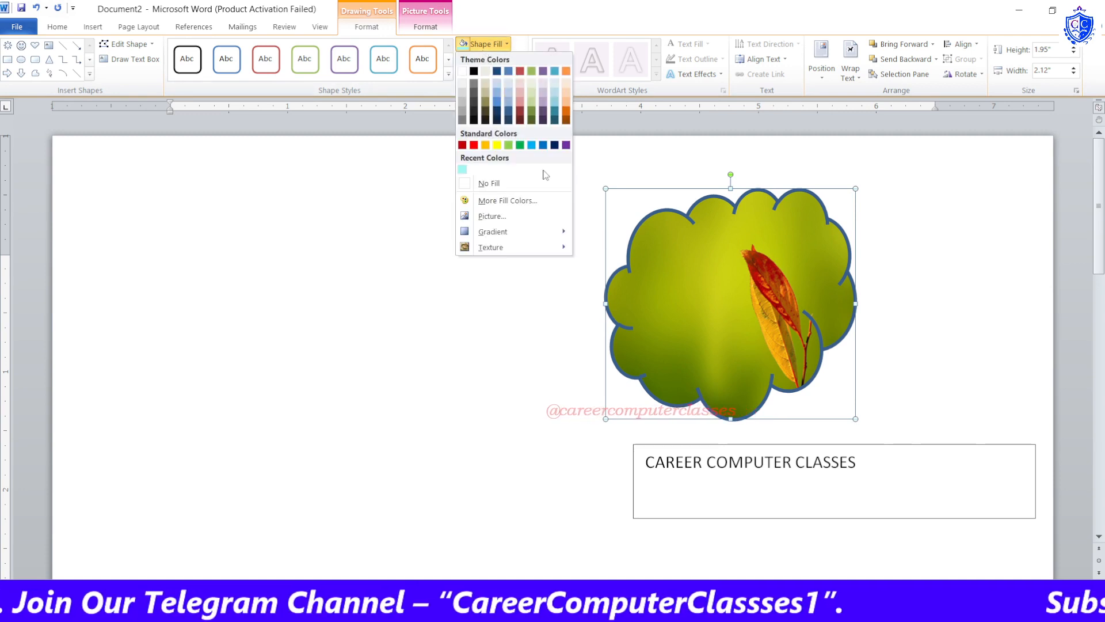
{"action": "mouse_move", "coordinate": [535, 238]}
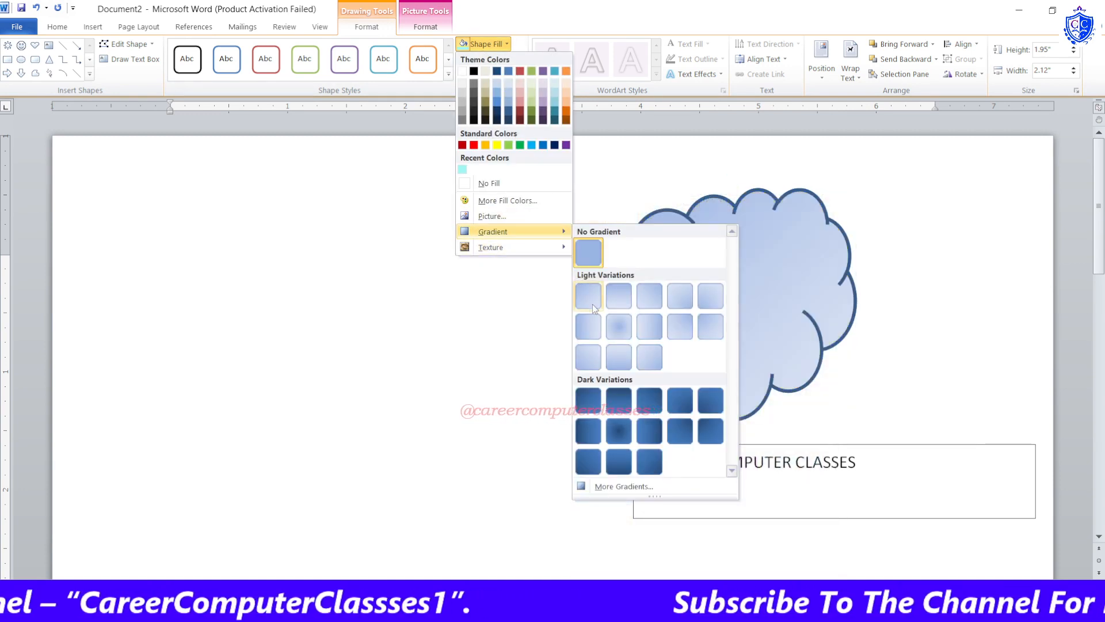
{"action": "left_click", "coordinate": [629, 427]}
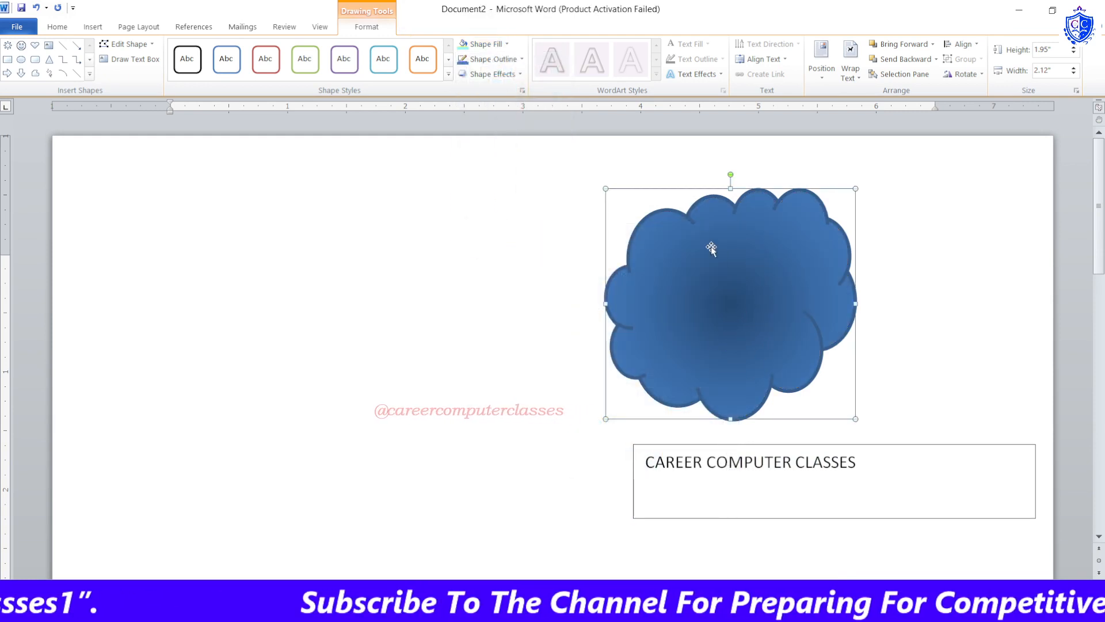
Fill the cloud shape with the light blue water droplets texture
{"action": "left_click", "coordinate": [504, 60]}
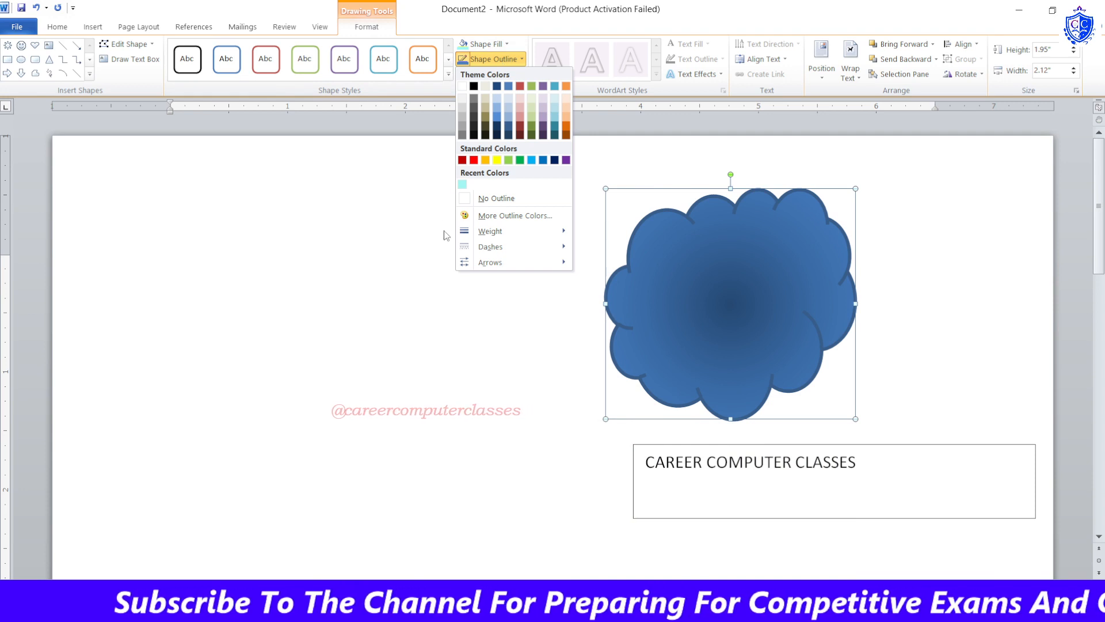
{"action": "left_click", "coordinate": [483, 44]}
{"action": "mouse_move", "coordinate": [528, 246]}
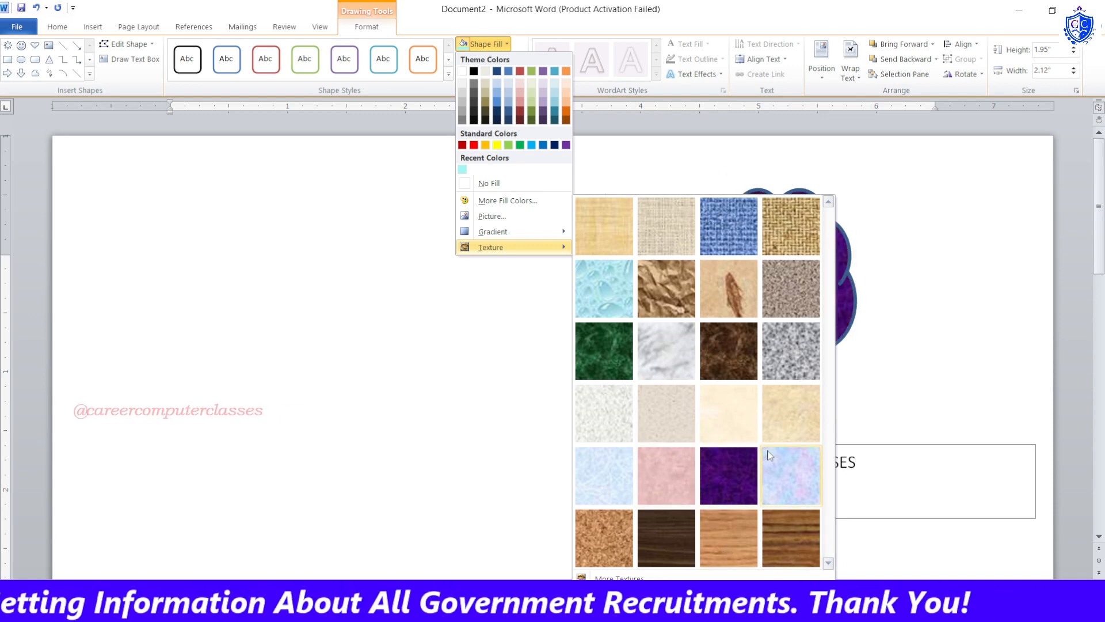
{"action": "left_click", "coordinate": [582, 311]}
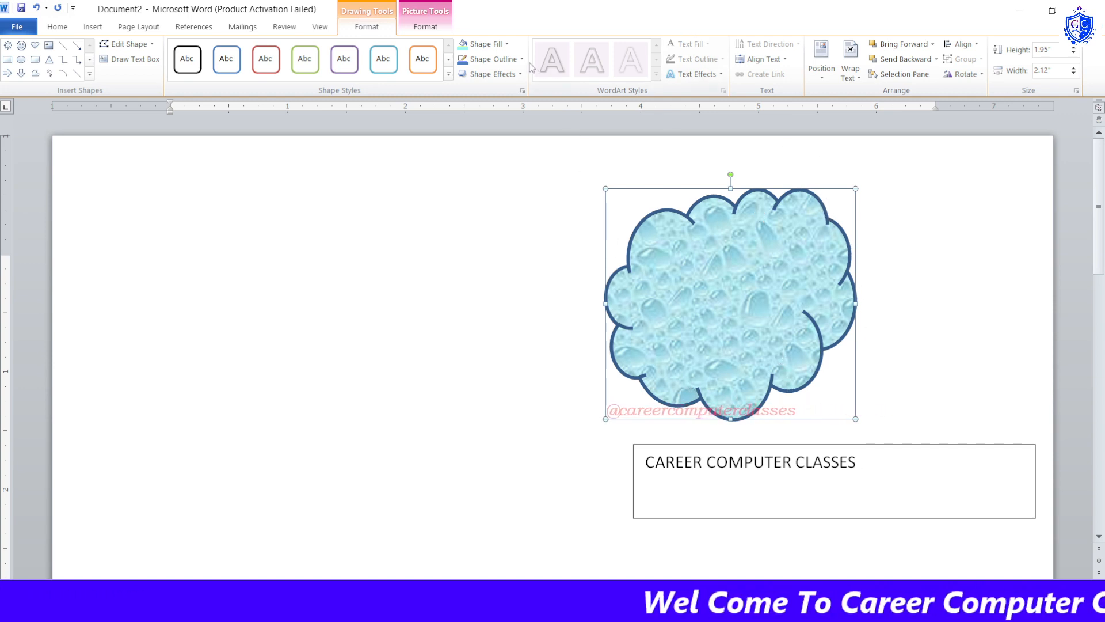
Set the cloud shape's outline to the standard purple with a weight of 4½ pt
{"action": "left_click", "coordinate": [506, 59]}
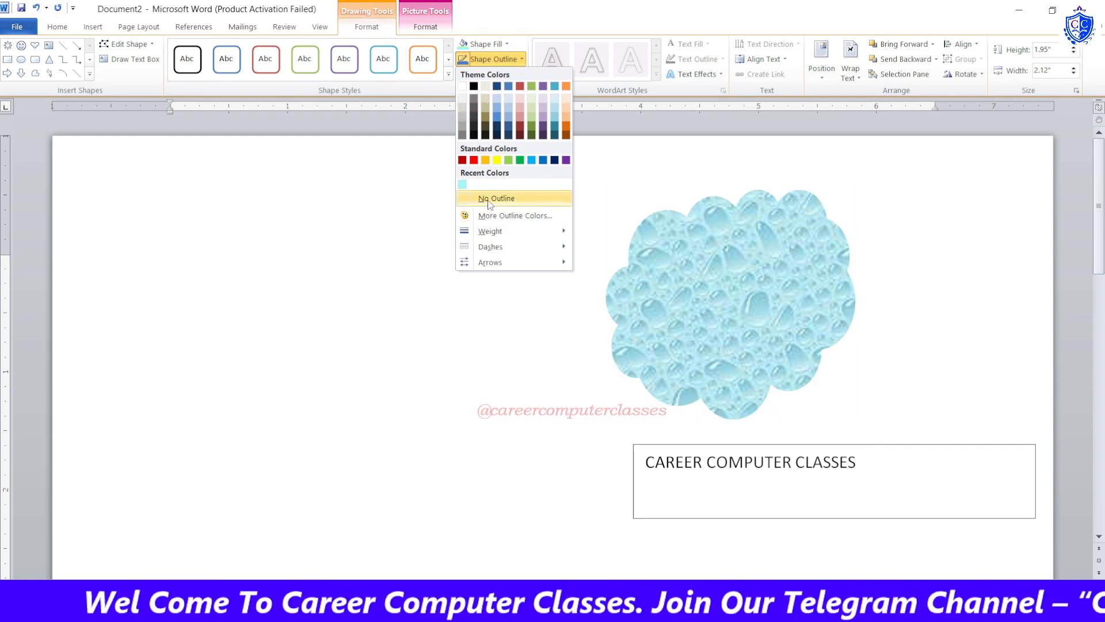
{"action": "left_click", "coordinate": [566, 160]}
{"action": "left_click", "coordinate": [498, 59]}
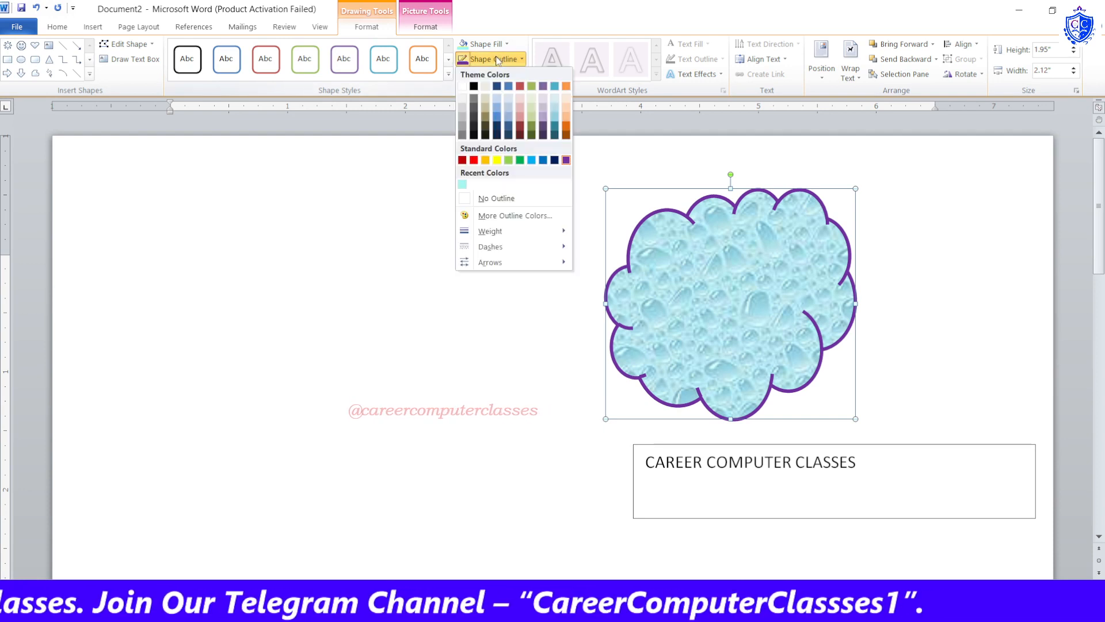
{"action": "mouse_move", "coordinate": [489, 233]}
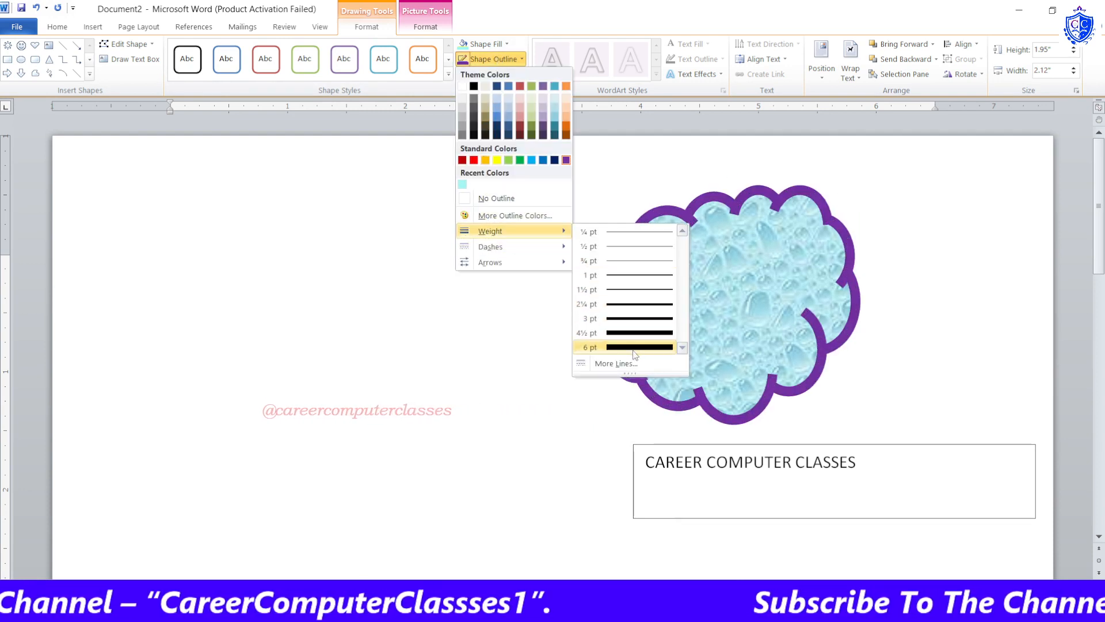
{"action": "left_click", "coordinate": [633, 332]}
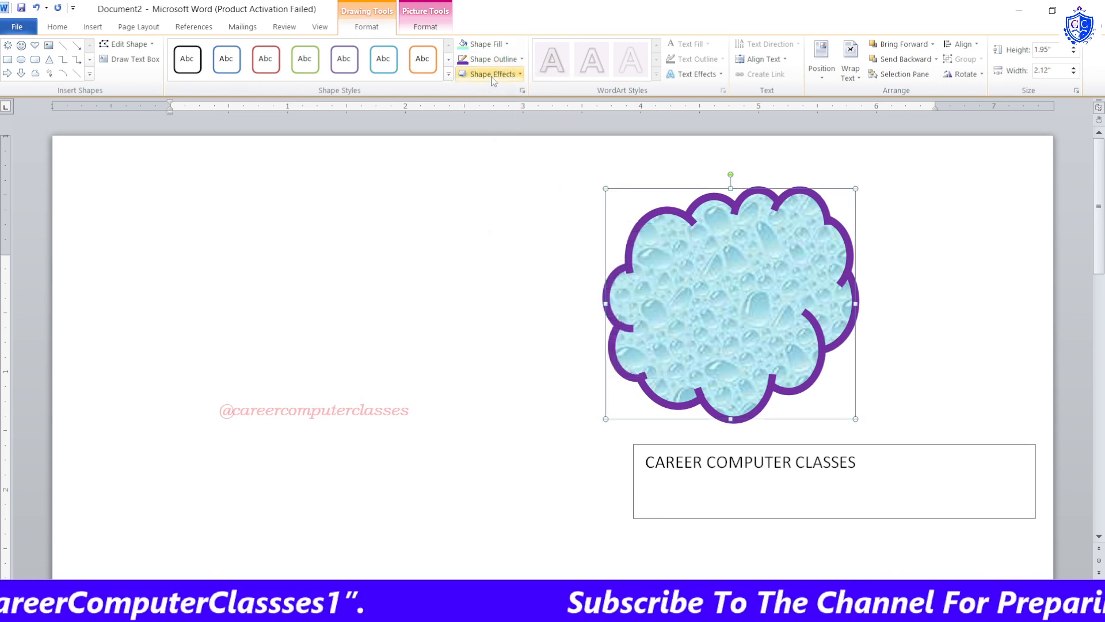
Apply the arrow style with round dots at both ends to the cloud shape's outline
{"action": "left_click", "coordinate": [492, 73]}
{"action": "left_click", "coordinate": [497, 60]}
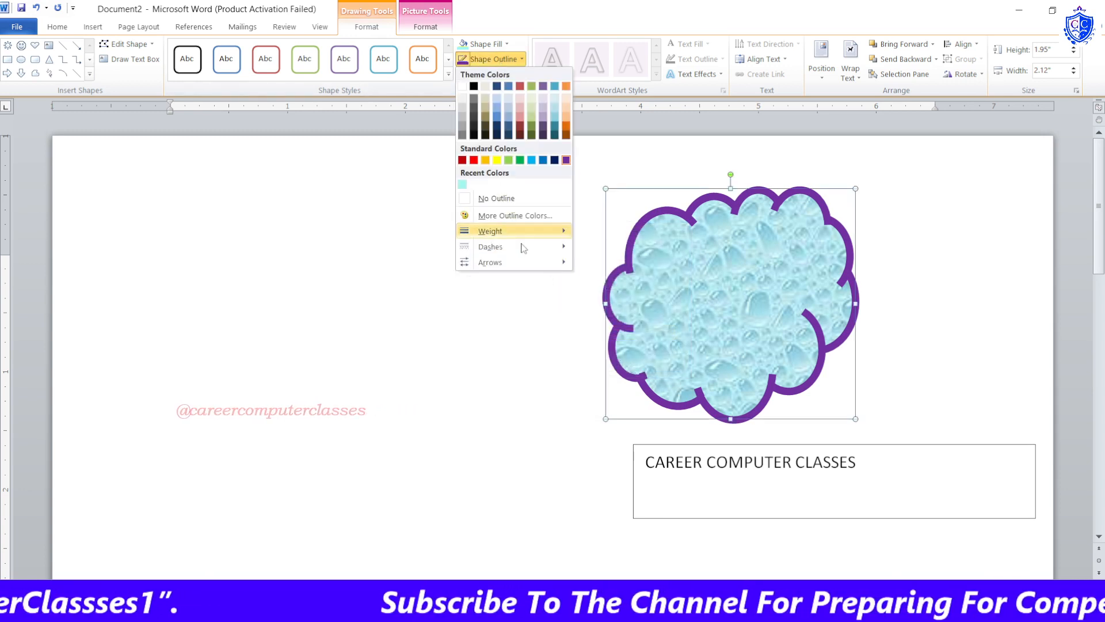
{"action": "mouse_move", "coordinate": [524, 247]}
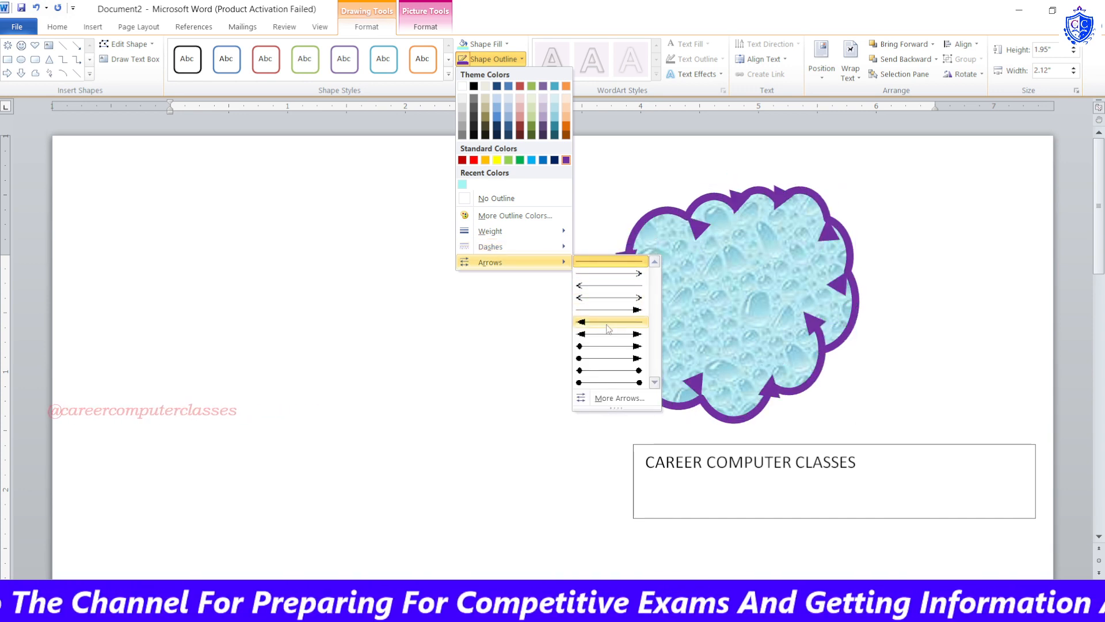
{"action": "left_click", "coordinate": [615, 386]}
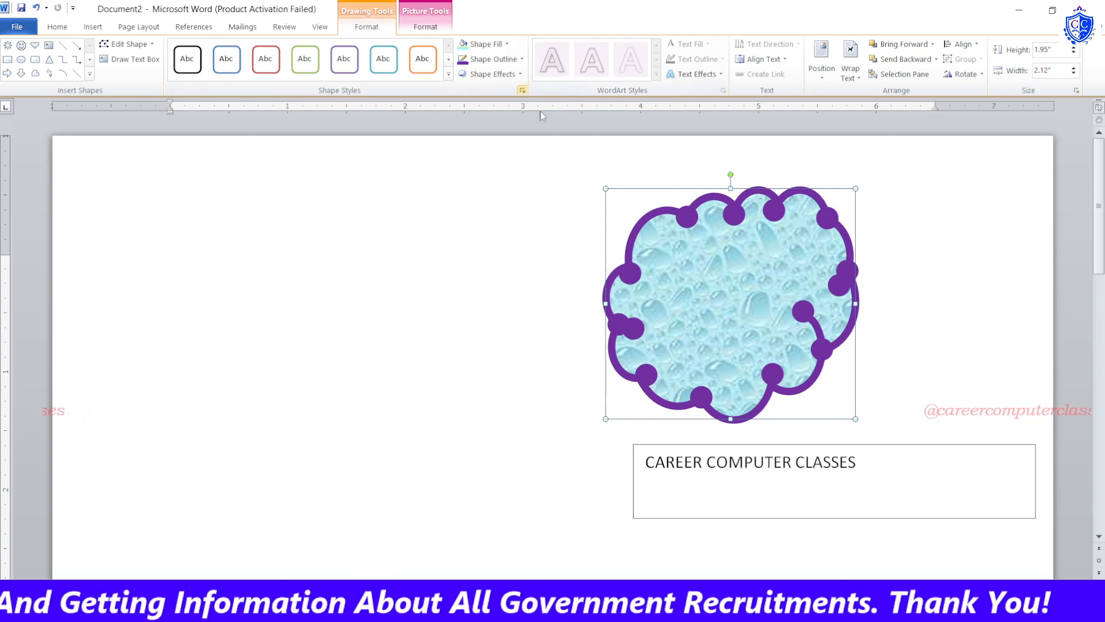
Set the cloud shape's outline weight to 2¼ pt
{"action": "left_click", "coordinate": [492, 58]}
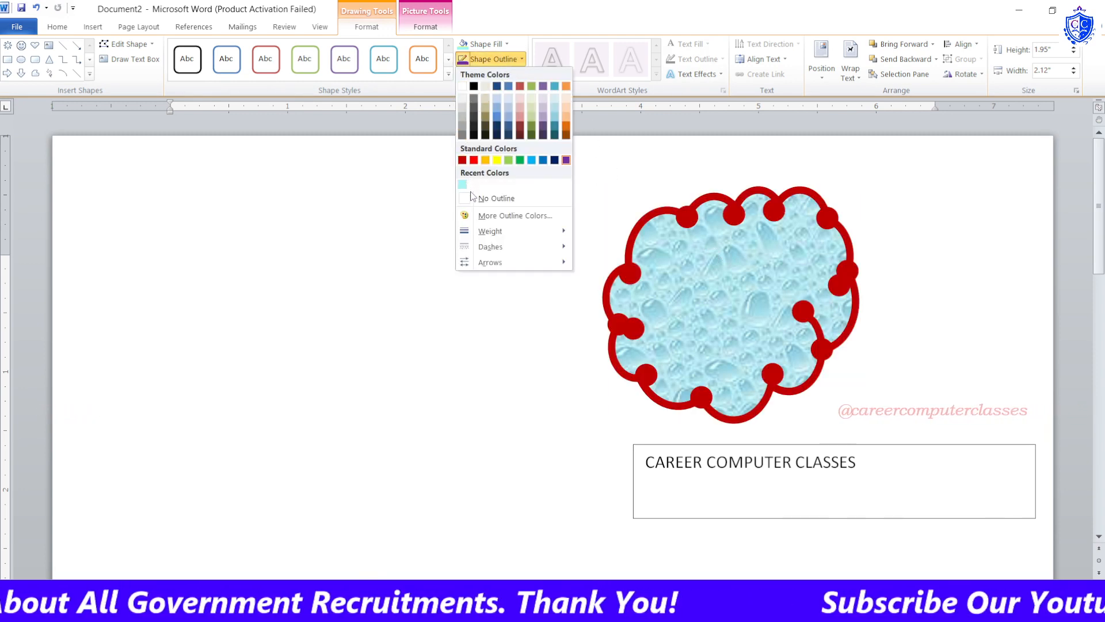
{"action": "mouse_move", "coordinate": [489, 230]}
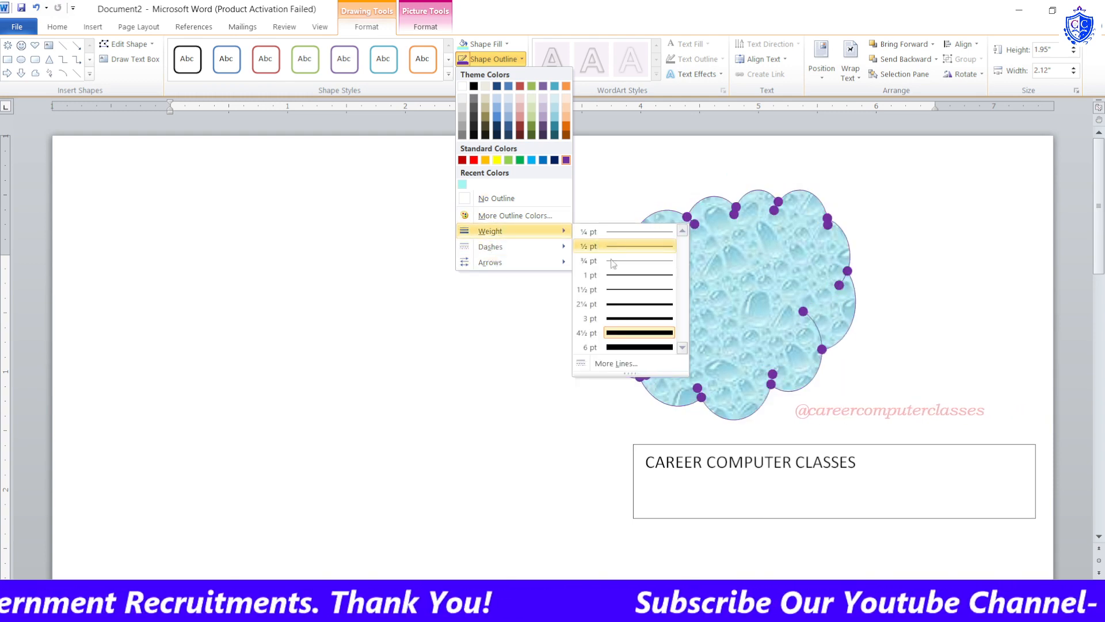
{"action": "left_click", "coordinate": [621, 304]}
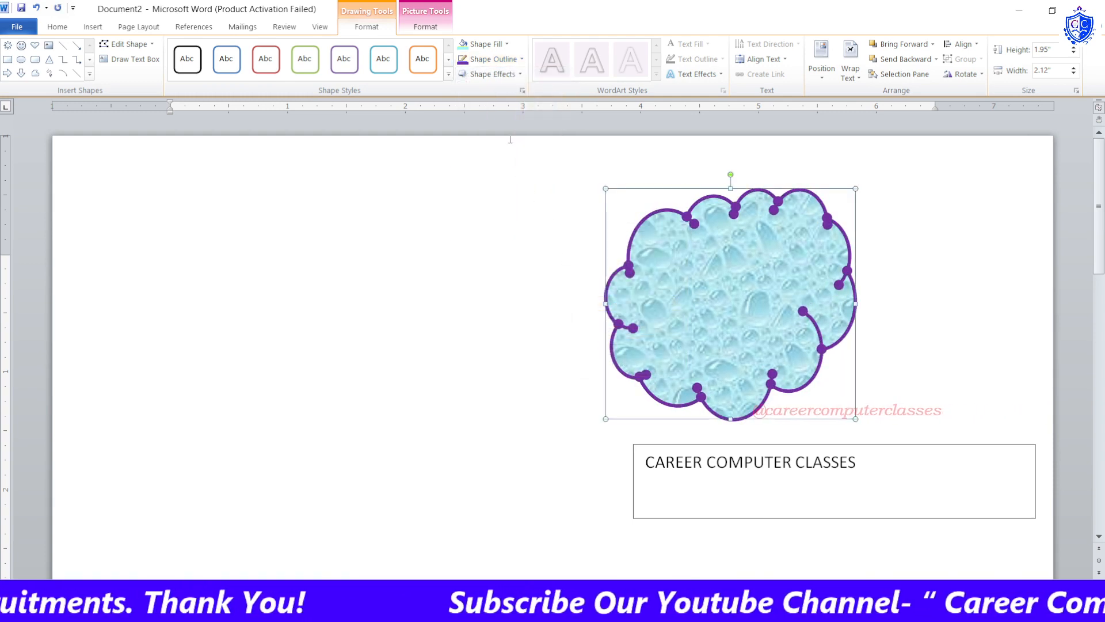
Remove the round end markers from the cloud's outline by choosing the plain line arrow style
{"action": "left_click", "coordinate": [492, 73]}
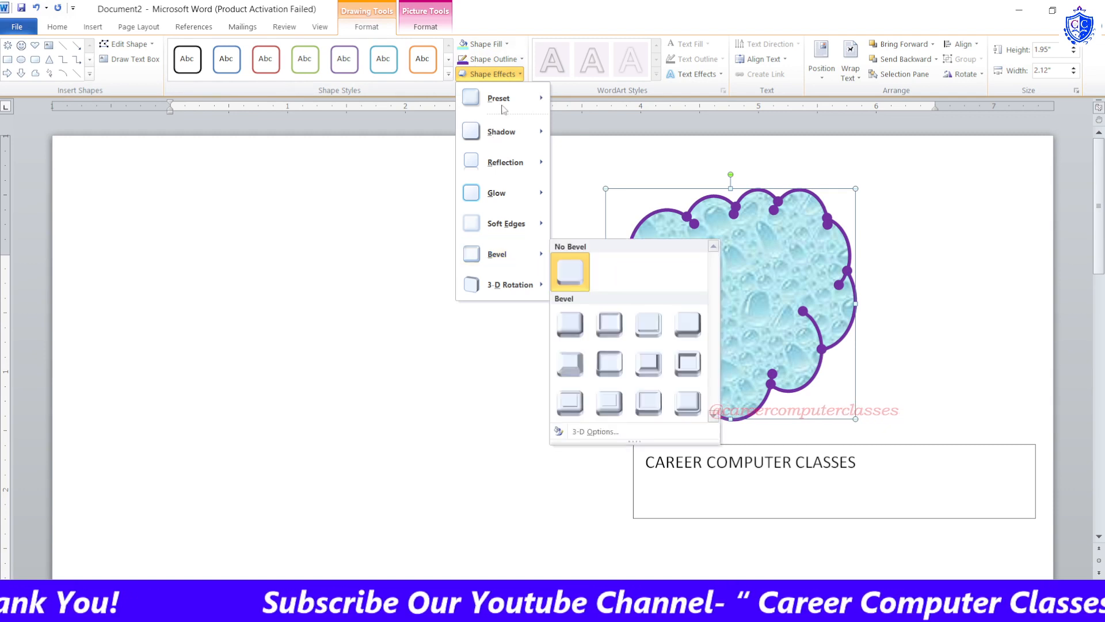
{"action": "left_click", "coordinate": [493, 59]}
{"action": "mouse_move", "coordinate": [525, 262]}
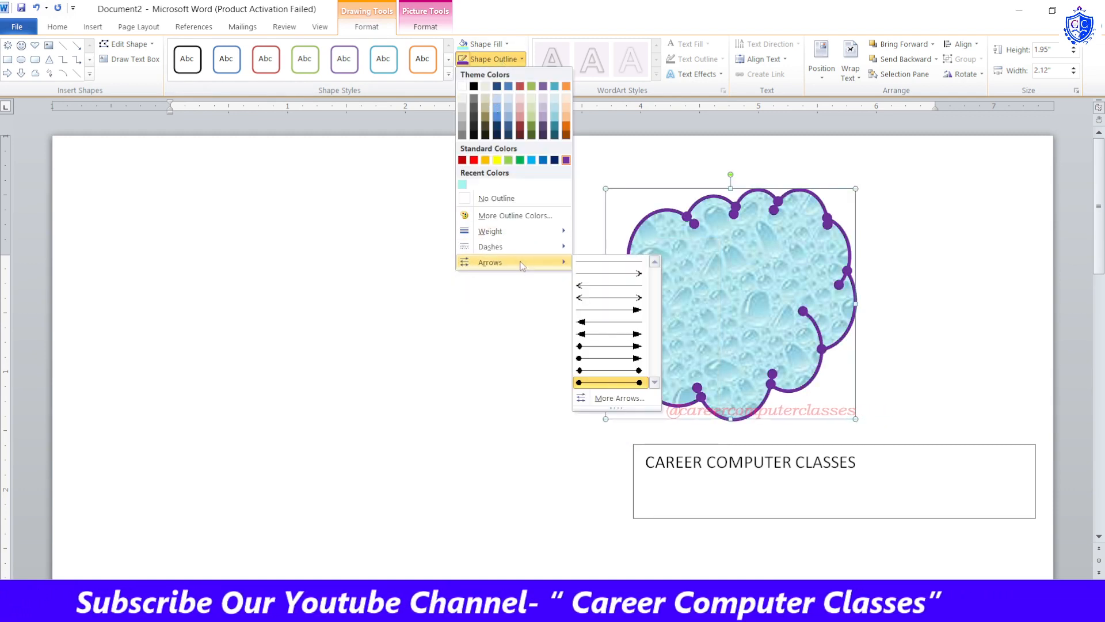
{"action": "left_click", "coordinate": [599, 266]}
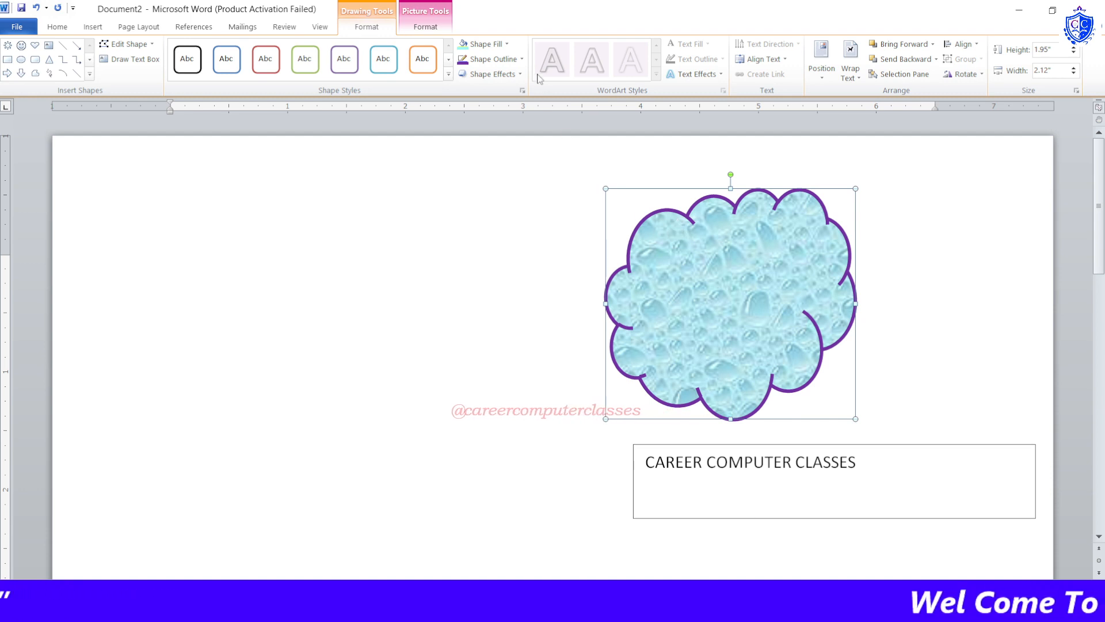
Replace the cloud shape's texture fill with solid black, and change it to the standard light blue
{"action": "left_click", "coordinate": [887, 267]}
{"action": "left_click", "coordinate": [815, 278]}
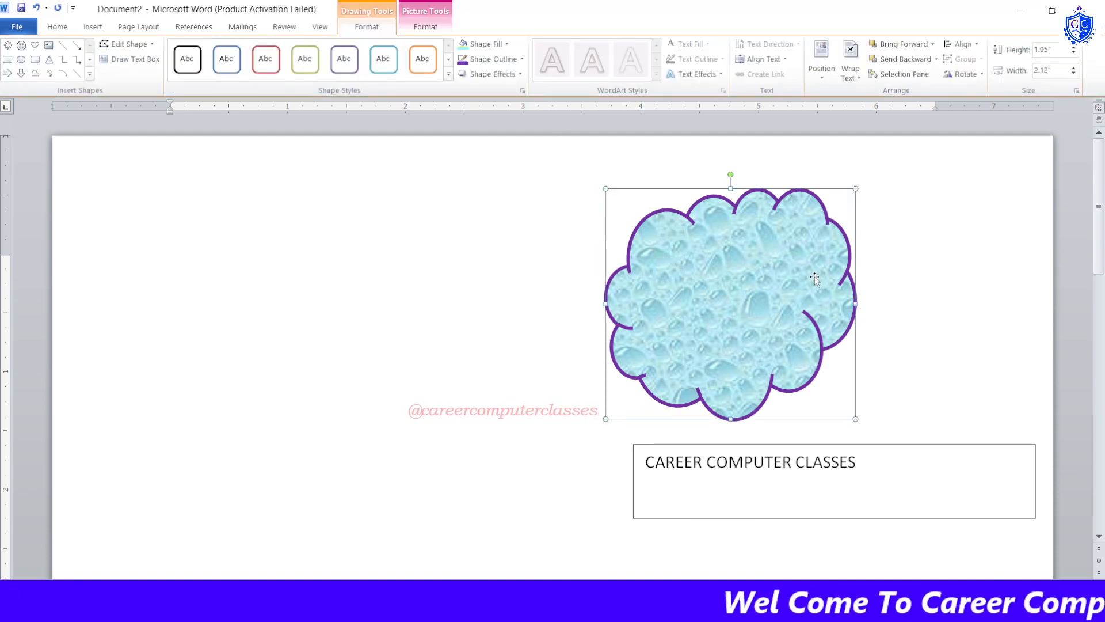
{"action": "left_click", "coordinate": [507, 45]}
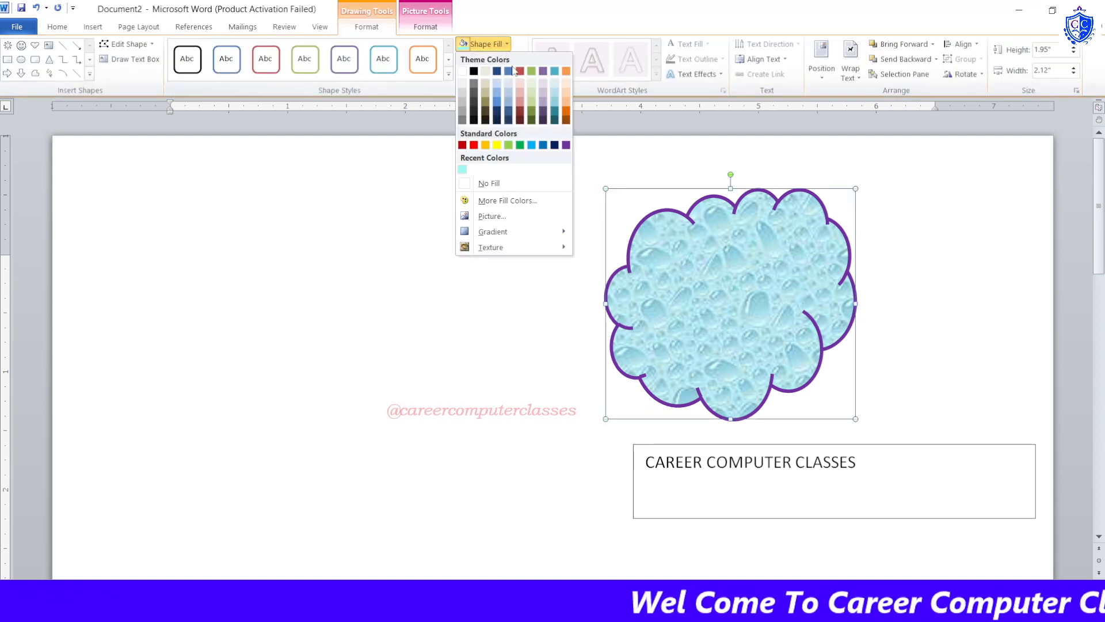
{"action": "left_click", "coordinate": [473, 70]}
{"action": "left_click", "coordinate": [483, 45]}
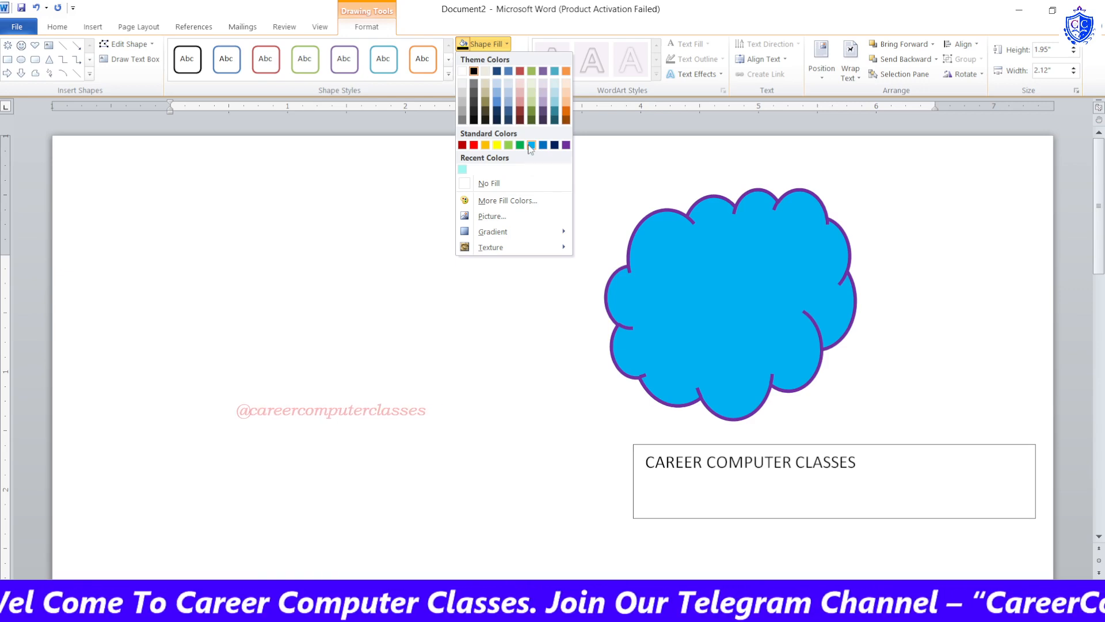
{"action": "left_click", "coordinate": [531, 145]}
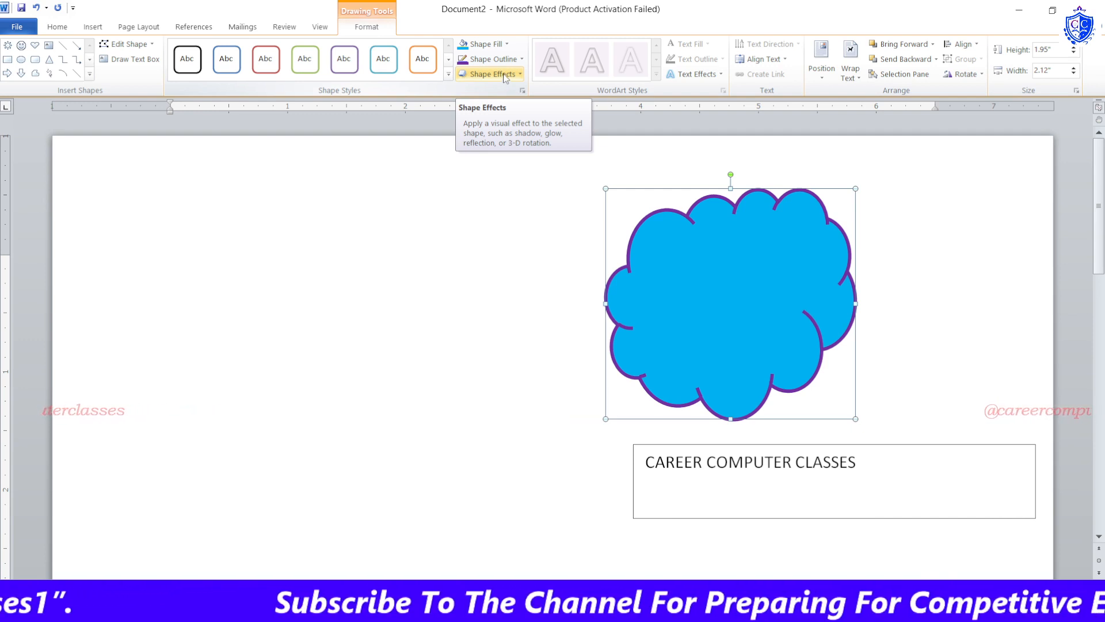
Apply the tilted 3-D preset effect from the third row, second column, to the cloud shape
{"action": "left_click", "coordinate": [504, 77]}
{"action": "mouse_move", "coordinate": [499, 98]}
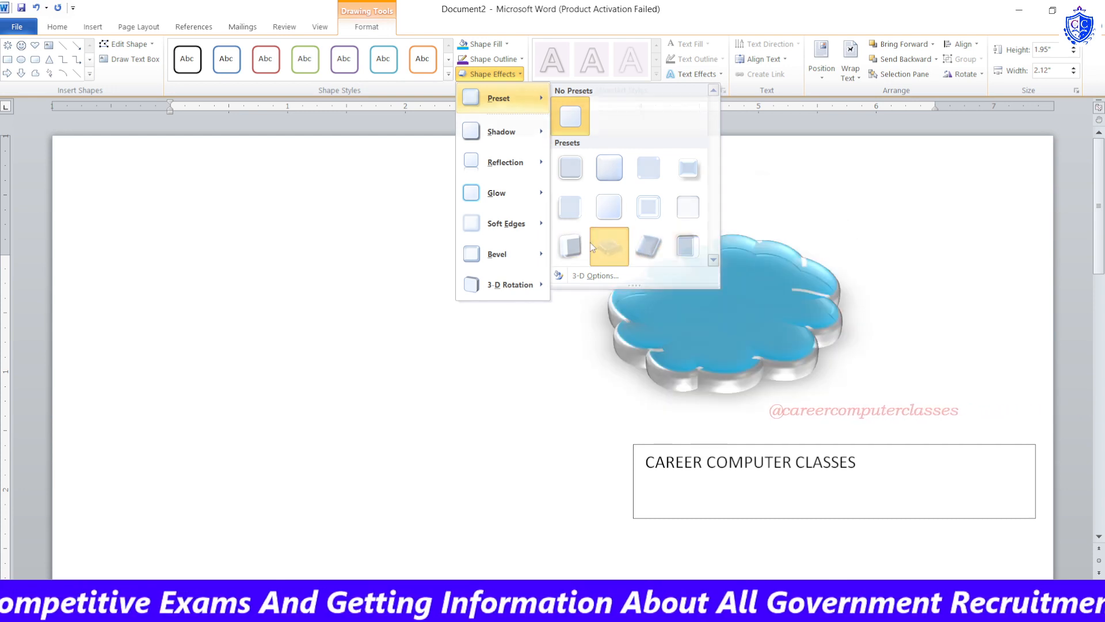
{"action": "left_click", "coordinate": [604, 246]}
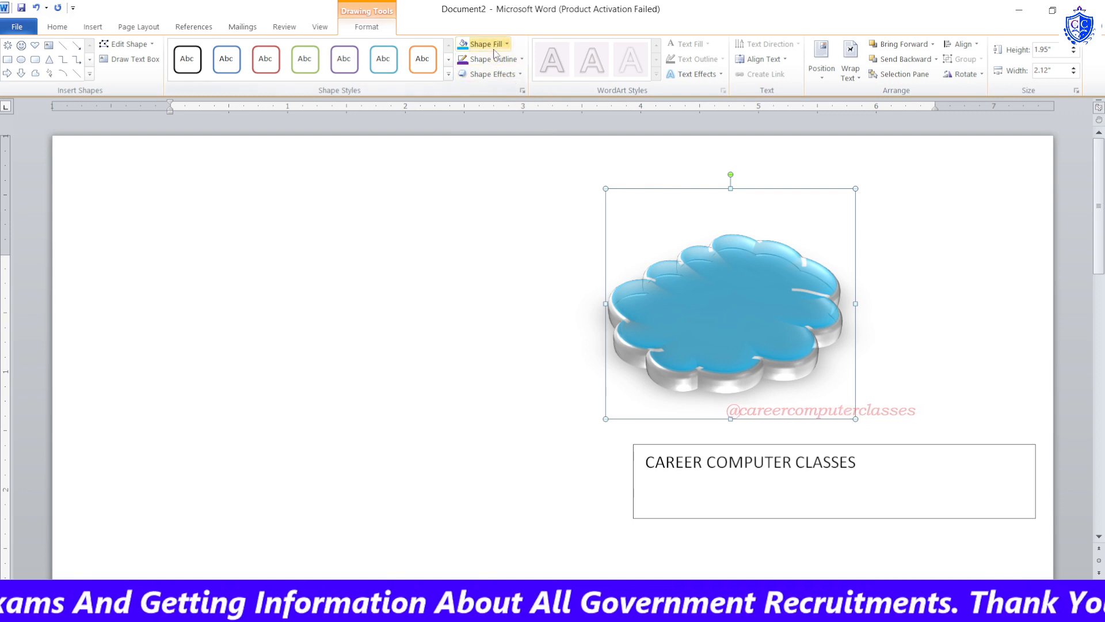
Remove the cloud shape's preset effect and apply the perspective shadow in the second row, first column
{"action": "left_click", "coordinate": [491, 74]}
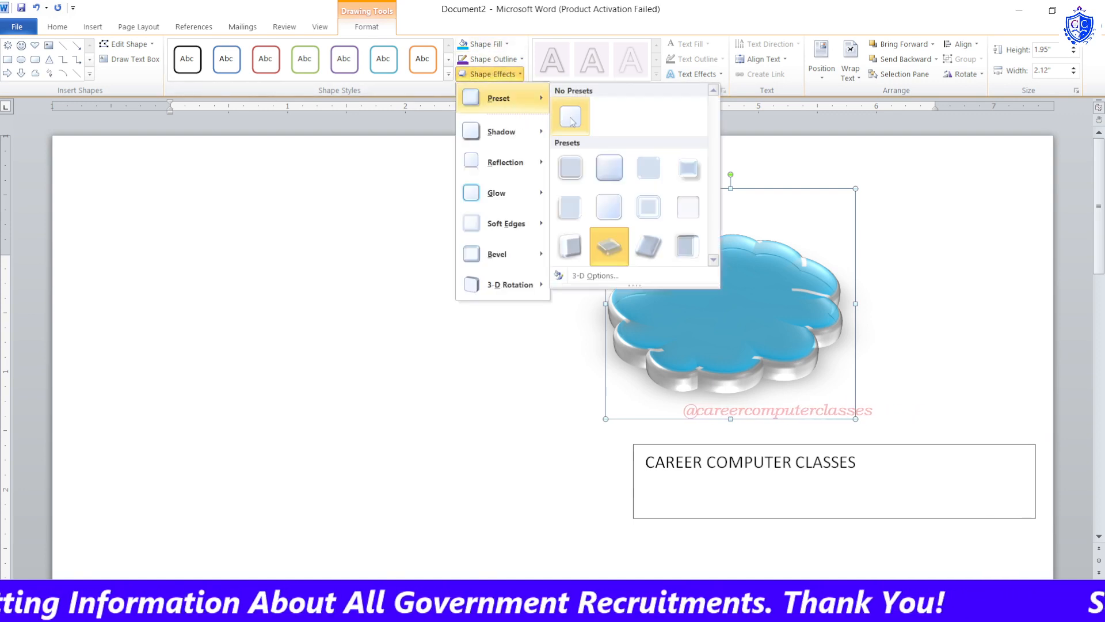
{"action": "left_click", "coordinate": [572, 120]}
{"action": "left_click", "coordinate": [490, 74]}
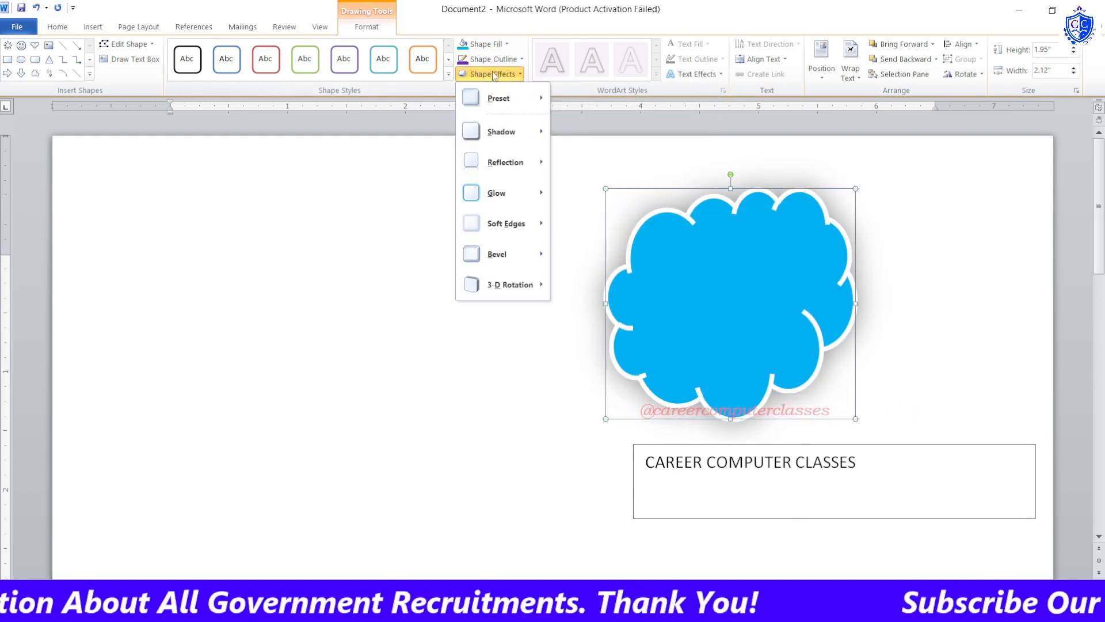
{"action": "mouse_move", "coordinate": [499, 98]}
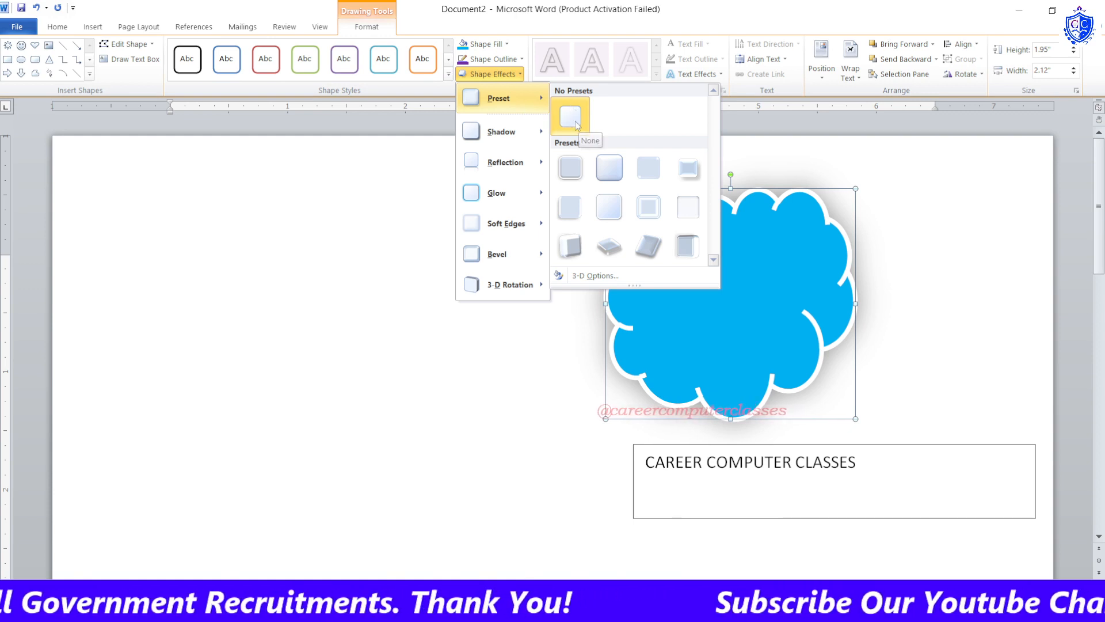
{"action": "mouse_move", "coordinate": [500, 131]}
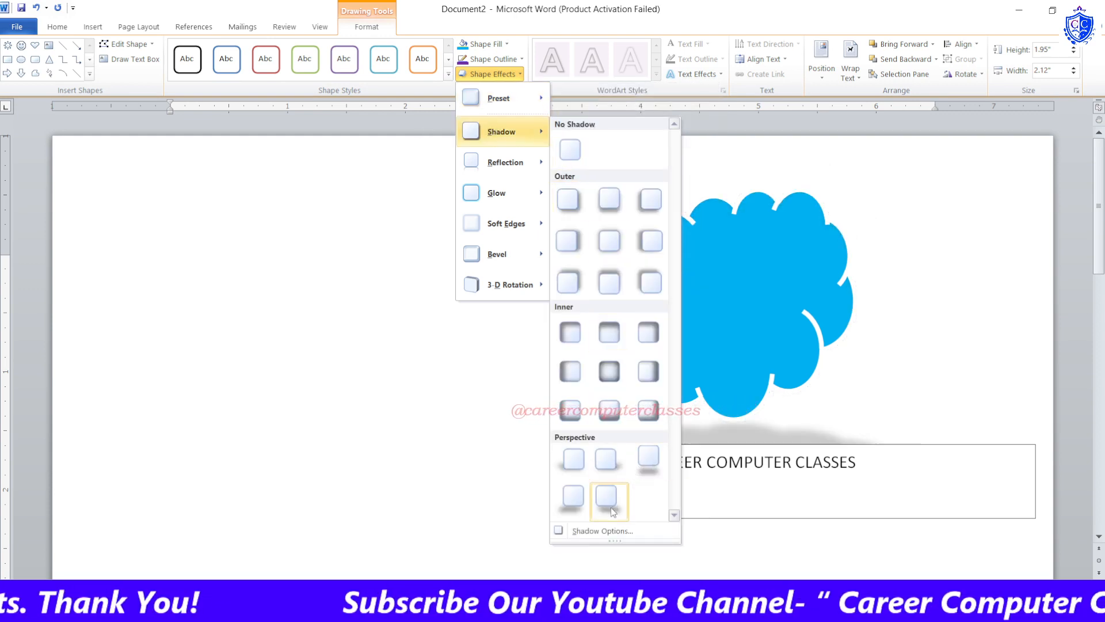
{"action": "left_click", "coordinate": [570, 516]}
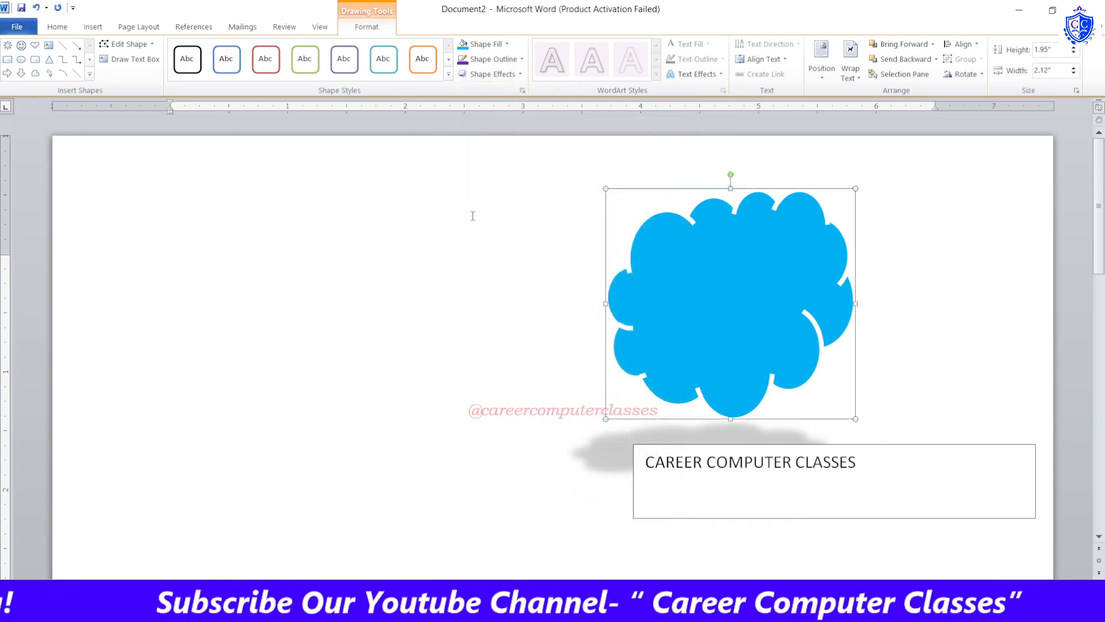
Add a second-row reflection variation to the cloud shape and move the cloud to the left part of the page, clear of the text box
{"action": "left_click", "coordinate": [492, 73]}
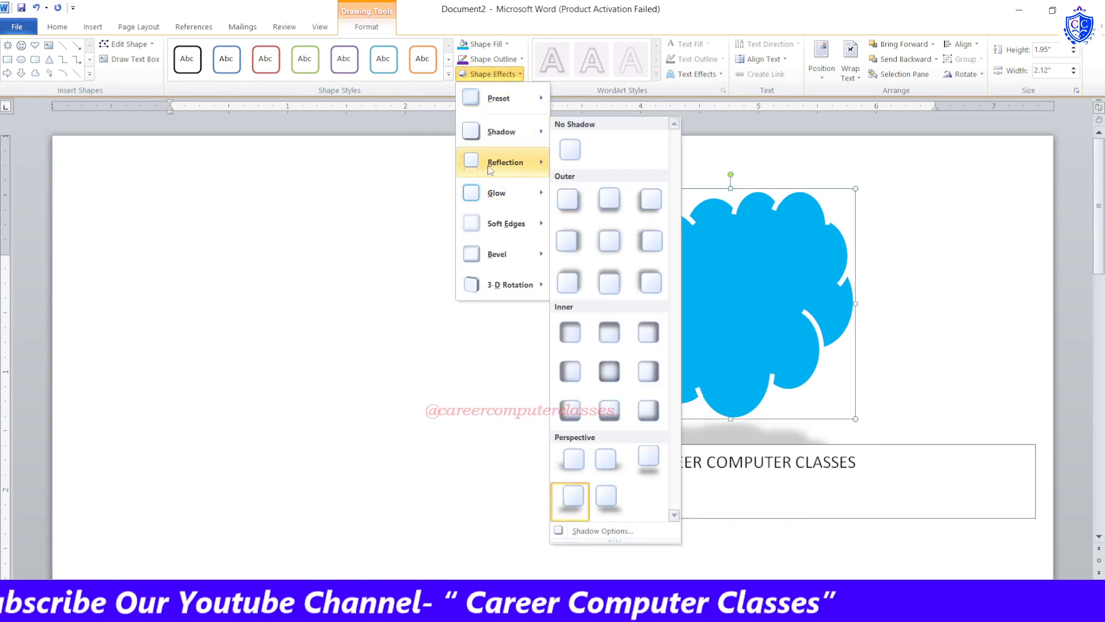
{"action": "mouse_move", "coordinate": [507, 162]}
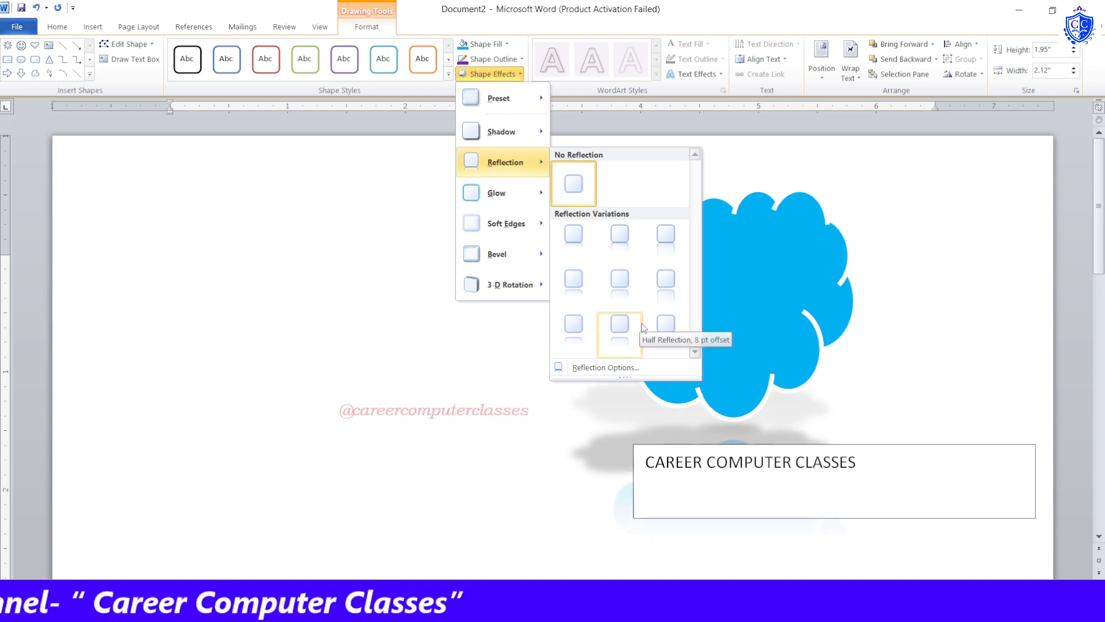
{"action": "left_click", "coordinate": [644, 289]}
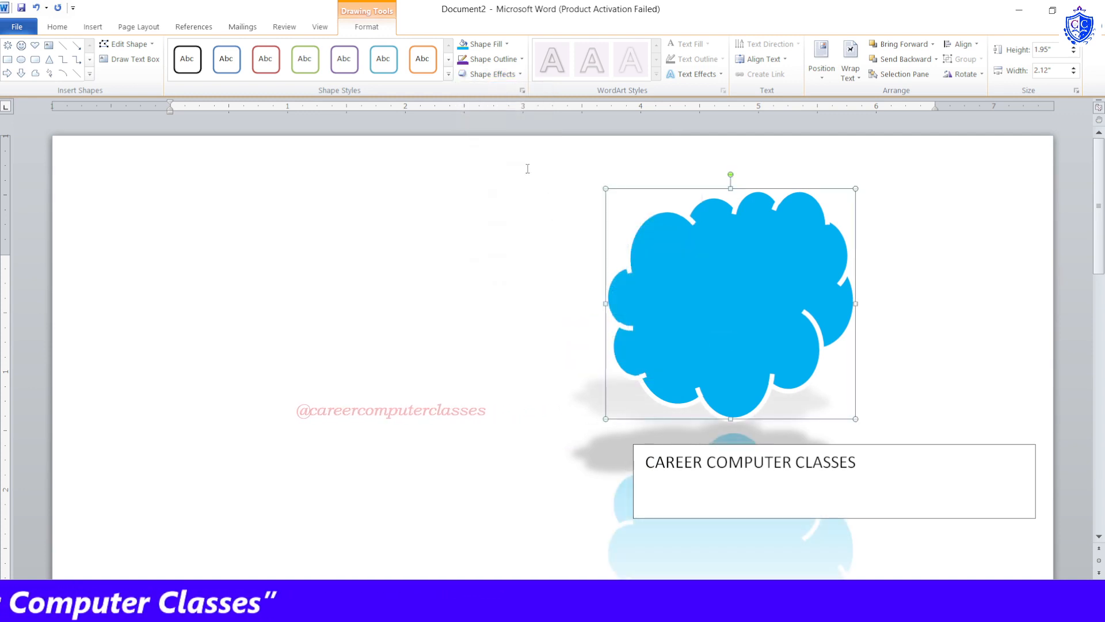
{"action": "left_click_drag", "start_coordinate": [727, 320], "coordinate": [370, 304]}
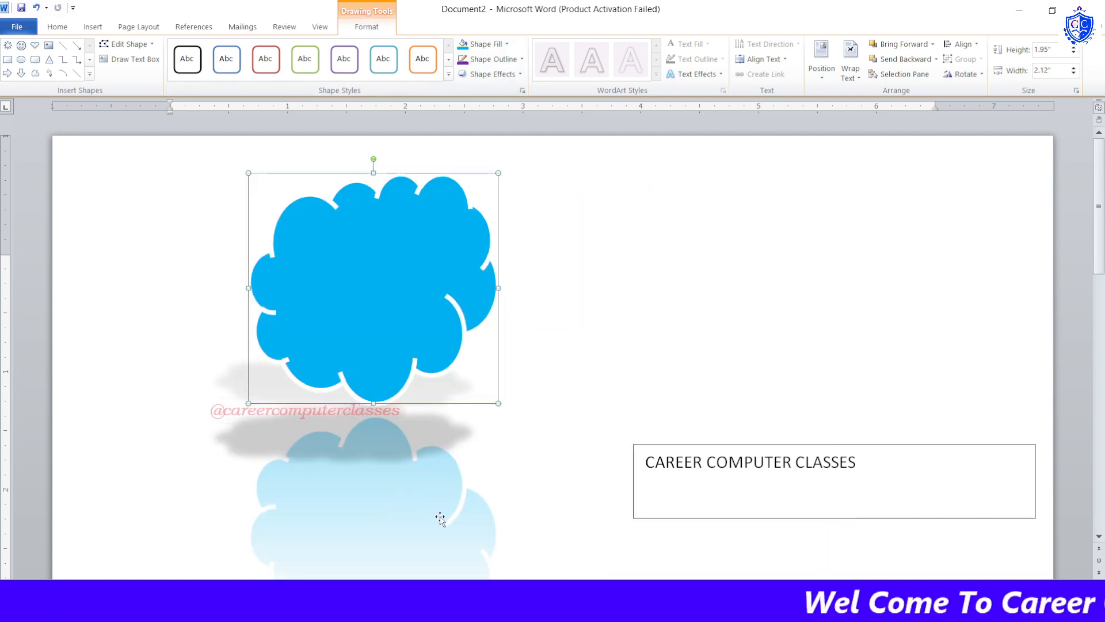
Apply the blue glow variation from the third row to the cloud shape
{"action": "left_click", "coordinate": [494, 59]}
{"action": "left_click", "coordinate": [492, 74]}
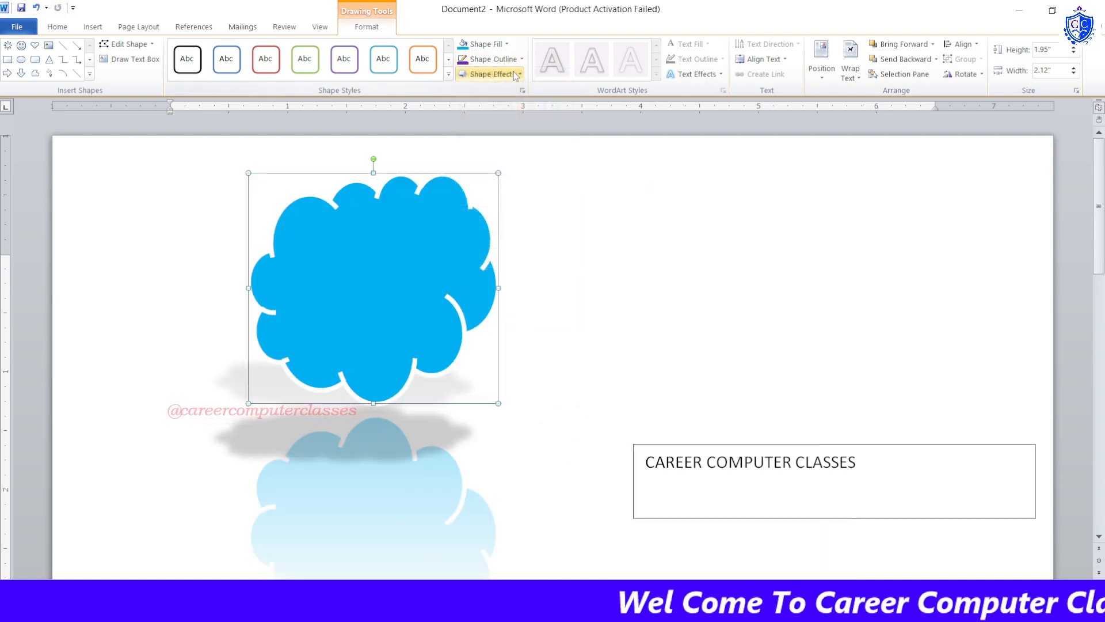
{"action": "mouse_move", "coordinate": [501, 193]}
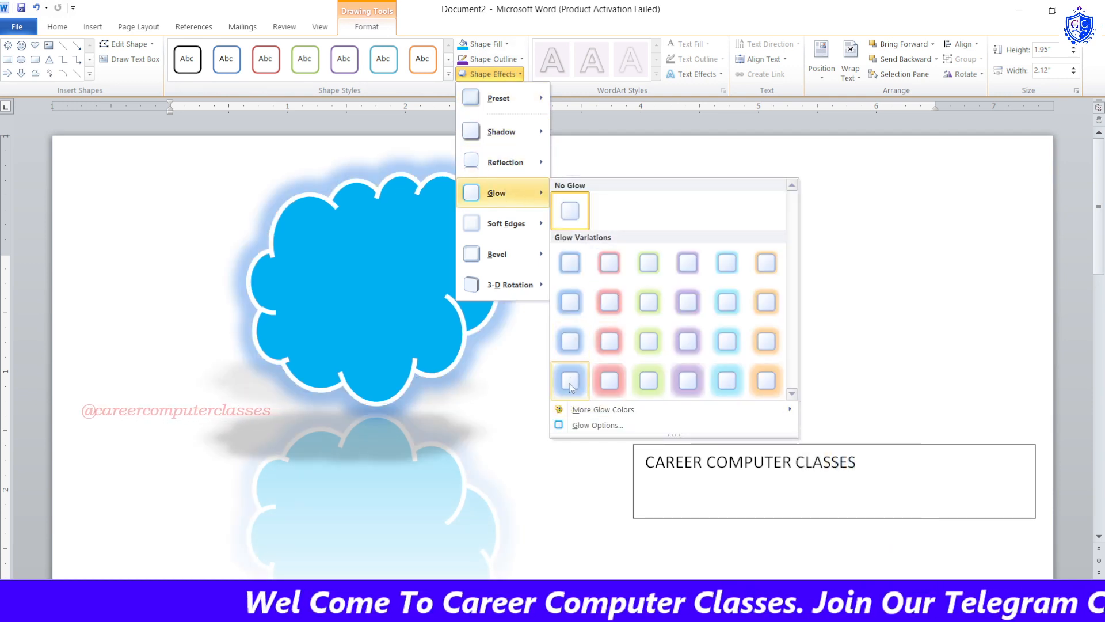
{"action": "left_click", "coordinate": [570, 343]}
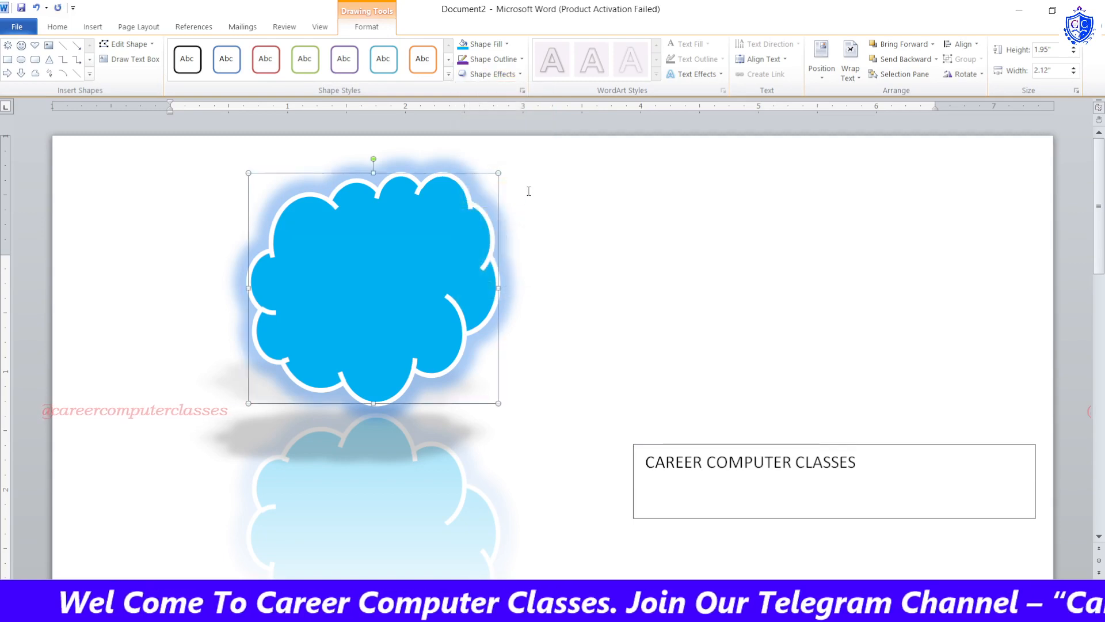
Apply 25 Point soft edges to the cloud shape
{"action": "left_click", "coordinate": [487, 60]}
{"action": "left_click", "coordinate": [492, 74]}
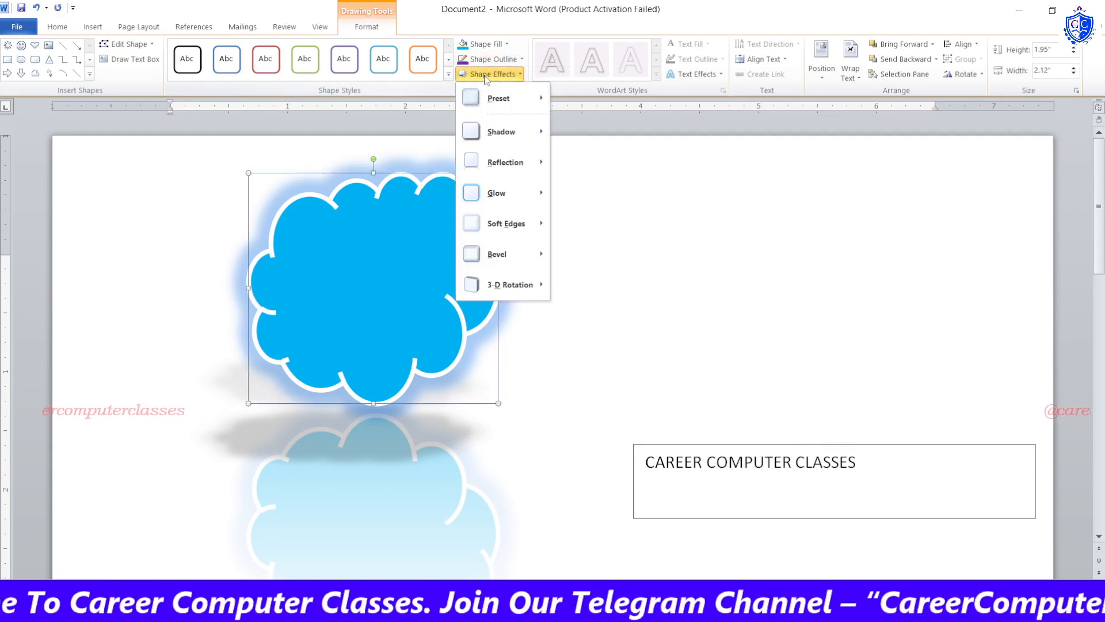
{"action": "mouse_move", "coordinate": [507, 223]}
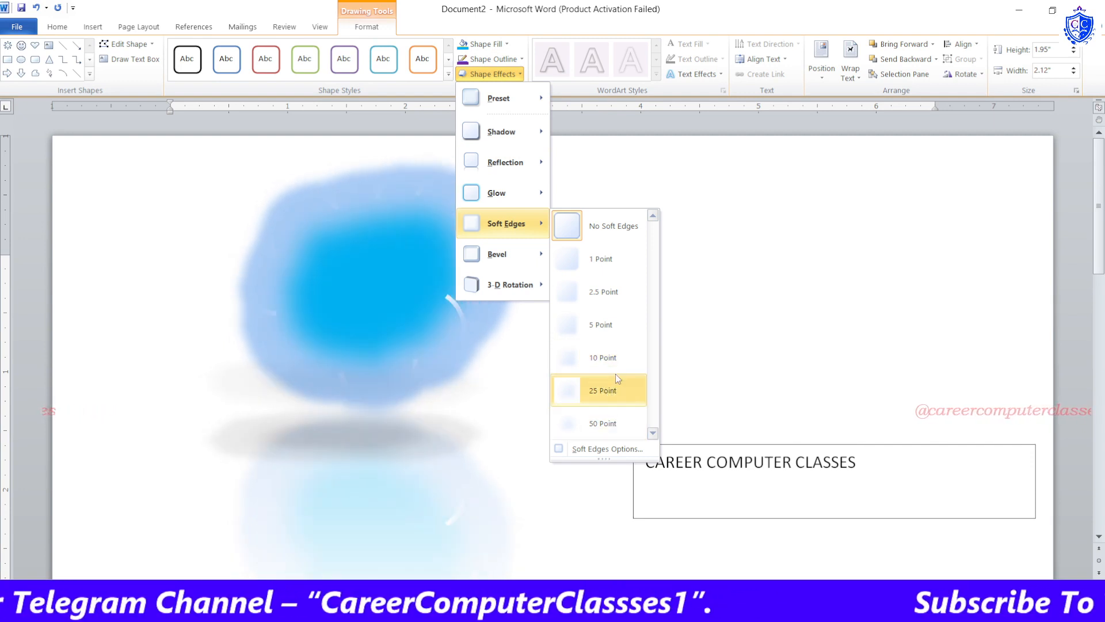
{"action": "left_click", "coordinate": [610, 389]}
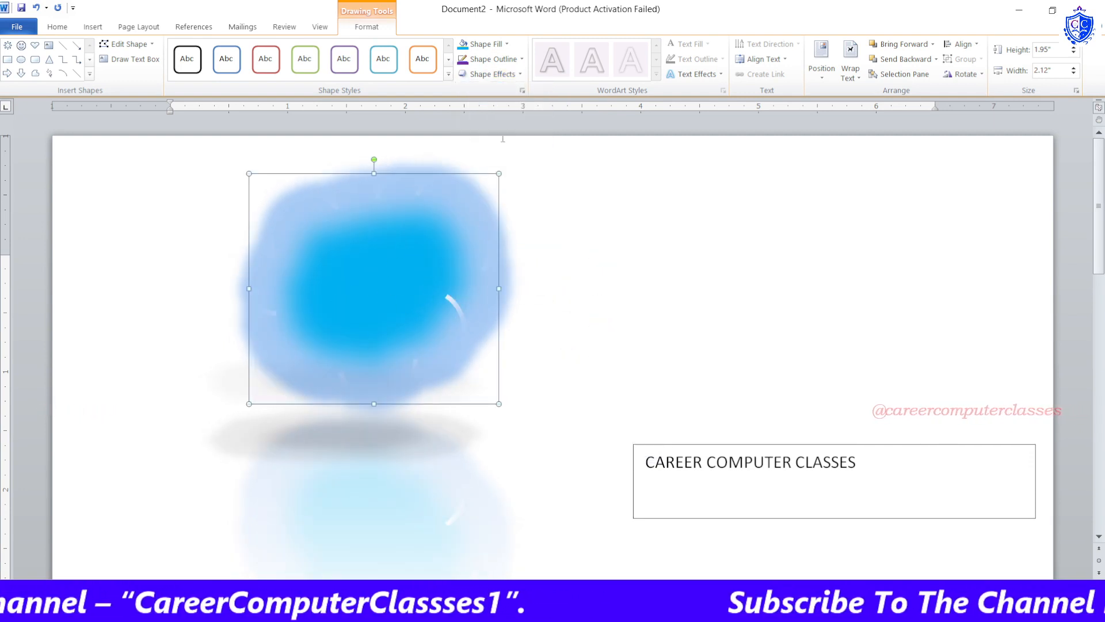
Apply the bevel from the third row, third column, to the cloud shape
{"action": "left_click", "coordinate": [492, 74]}
{"action": "mouse_move", "coordinate": [514, 260]}
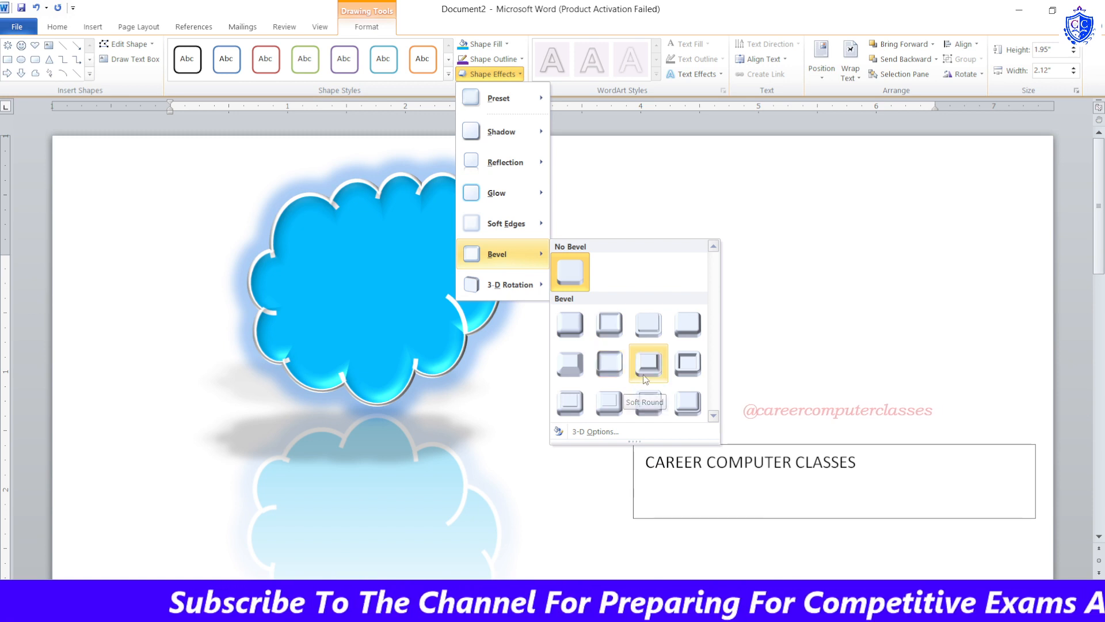
{"action": "left_click", "coordinate": [648, 400]}
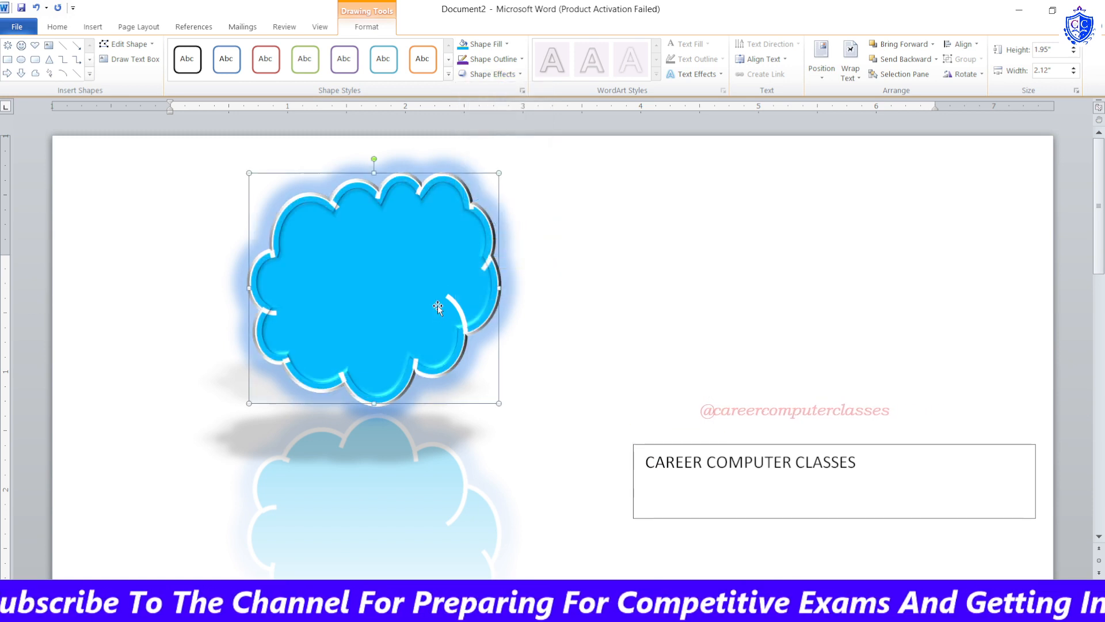
Apply the perspective 3-D rotation from the second row, third column, to the cloud shape and deselect it
{"action": "left_click", "coordinate": [489, 74]}
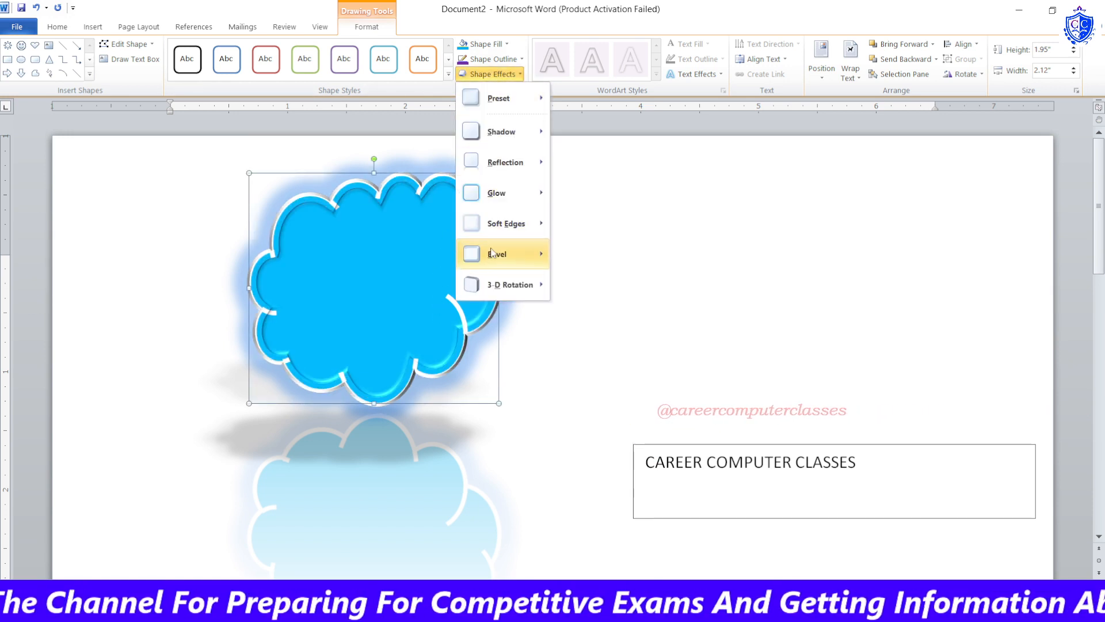
{"action": "mouse_move", "coordinate": [501, 285]}
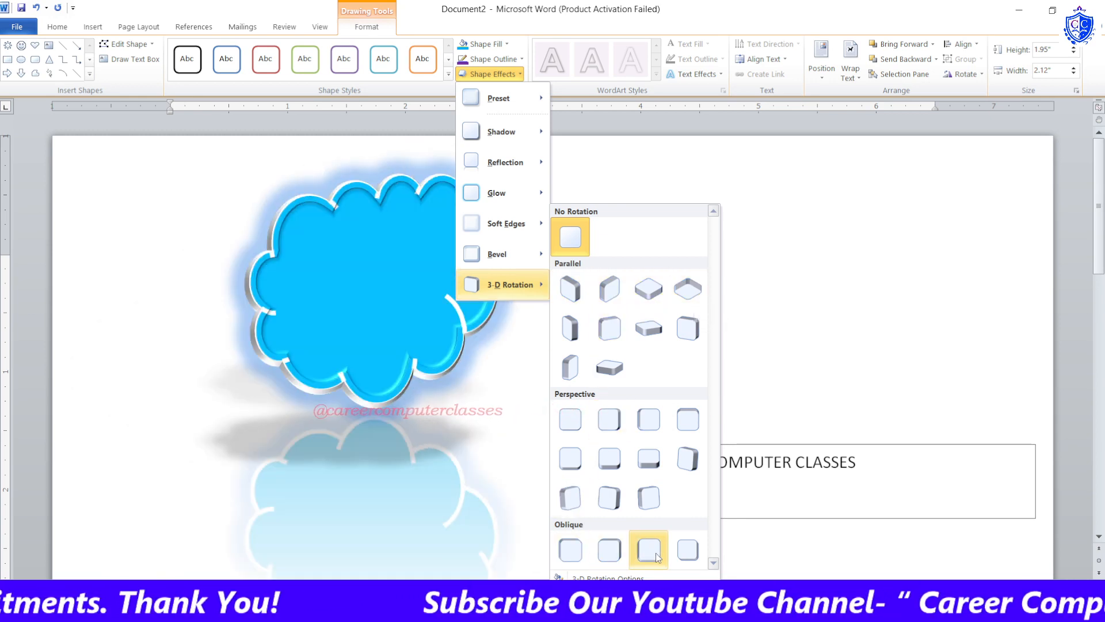
{"action": "left_click", "coordinate": [656, 456]}
{"action": "left_click", "coordinate": [639, 318]}
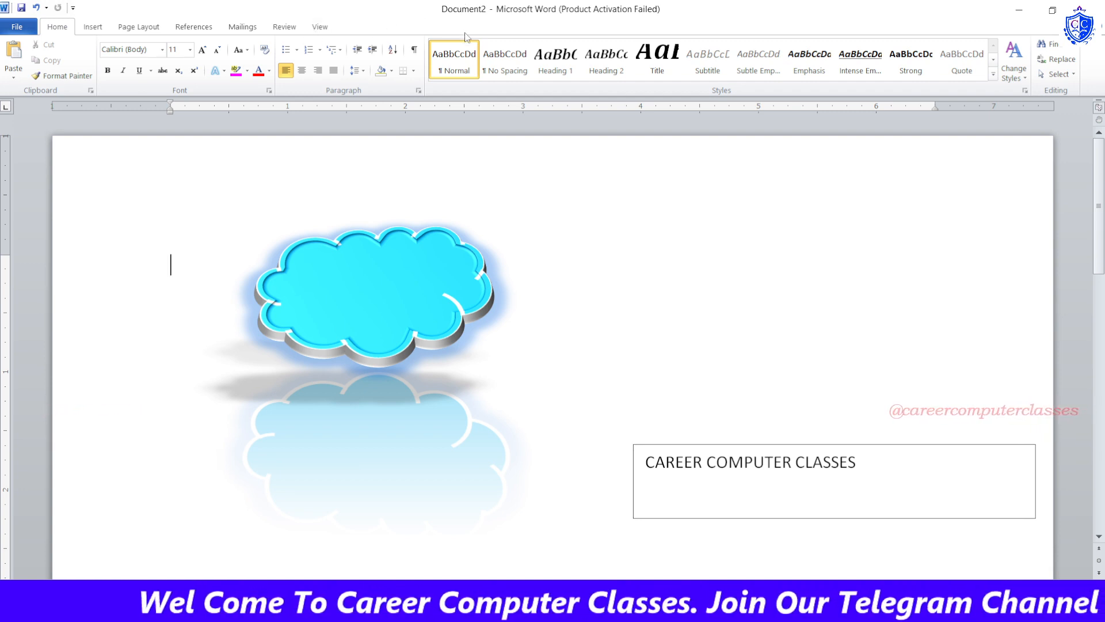
Open the Format Shape settings for the cloud shape and move the dialog clear of the cloud
{"action": "left_click", "coordinate": [395, 254]}
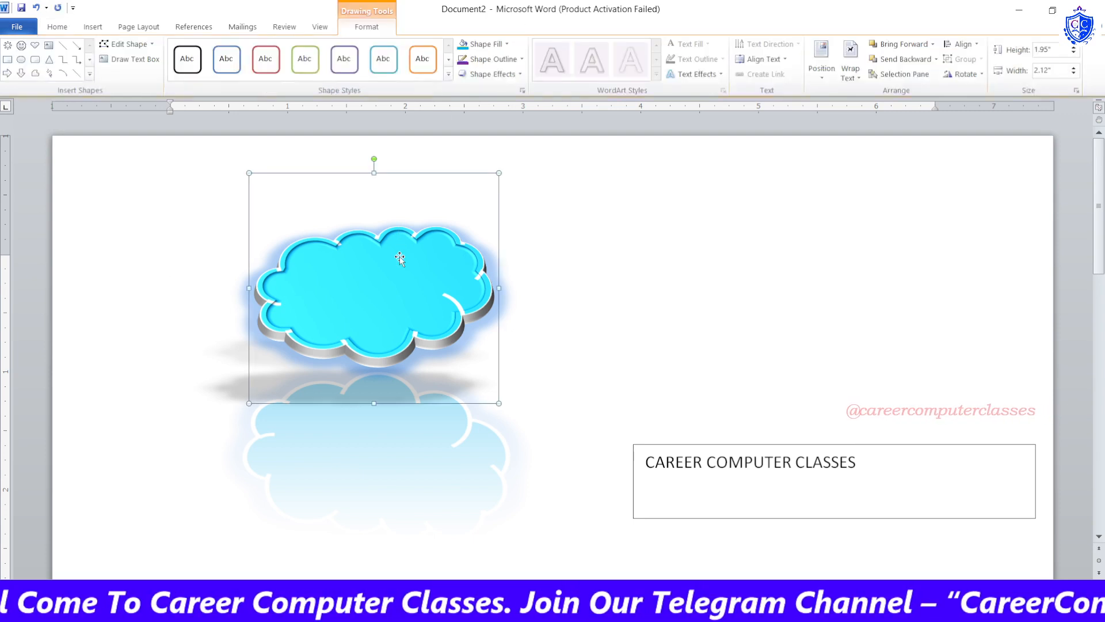
{"action": "left_click", "coordinate": [522, 91]}
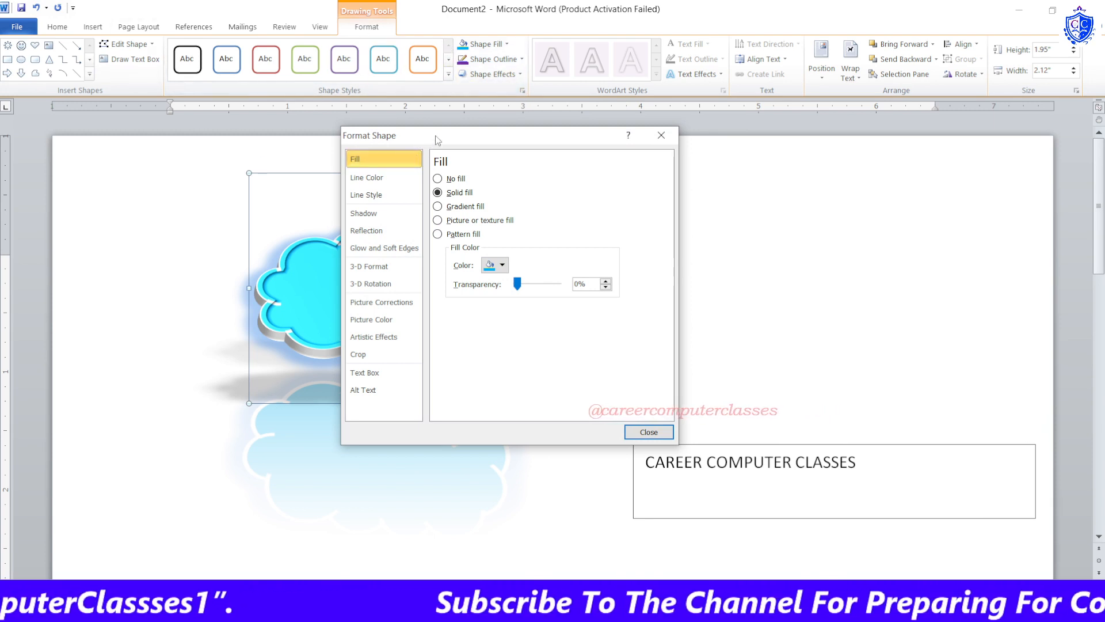
{"action": "left_click_drag", "start_coordinate": [435, 136], "coordinate": [600, 140]}
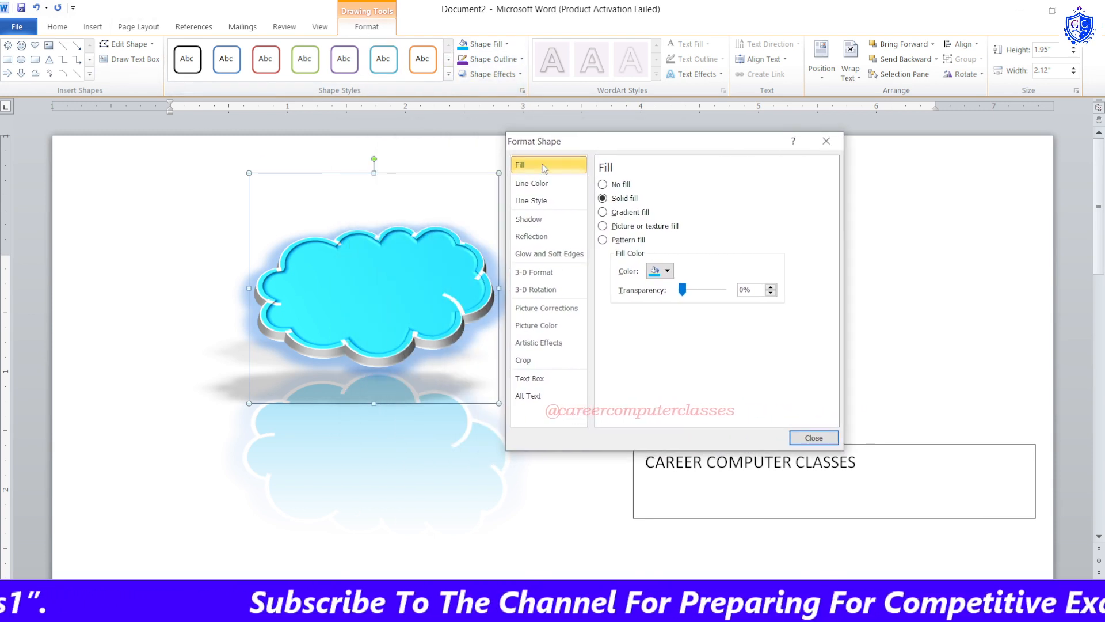
Try No fill on the cloud shape, return it to Solid fill, and colour it standard green
{"action": "left_click", "coordinate": [615, 193]}
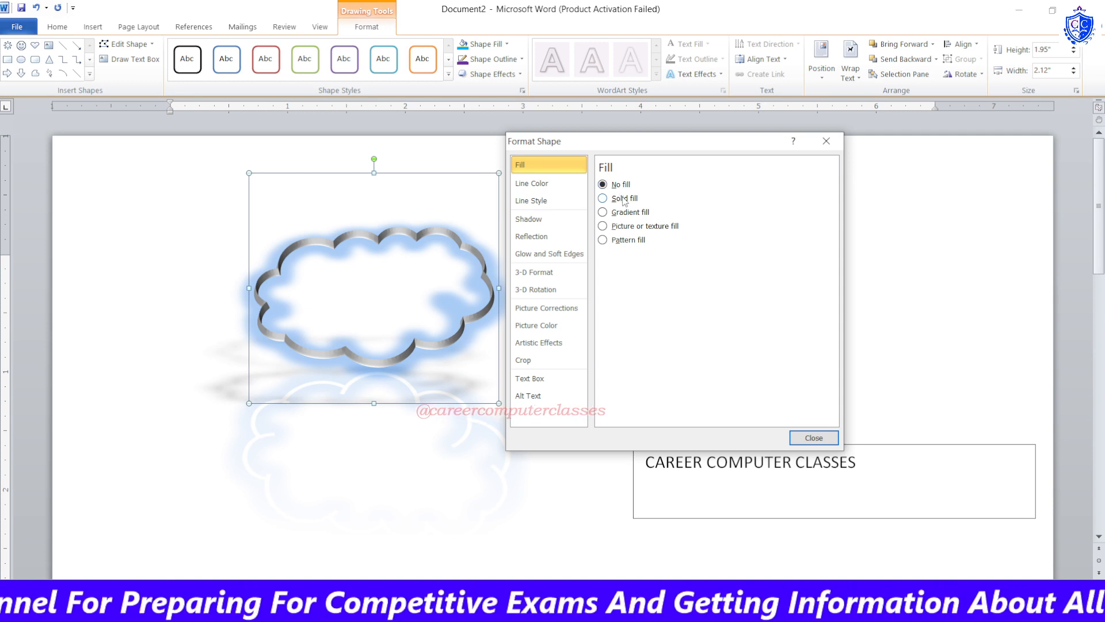
{"action": "left_click", "coordinate": [621, 198]}
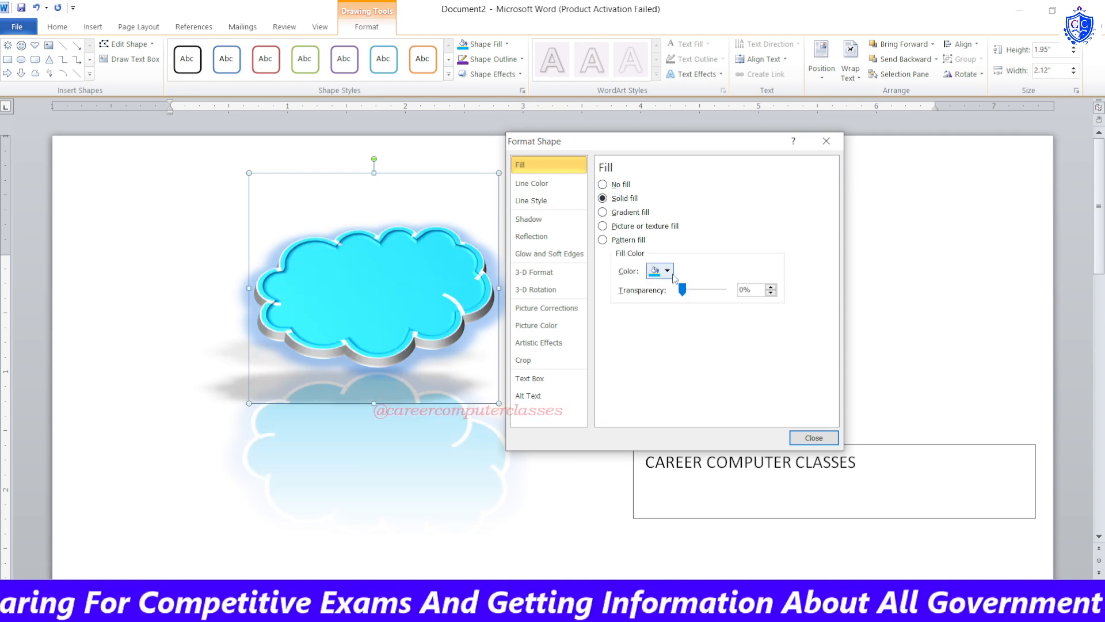
{"action": "left_click", "coordinate": [662, 270]}
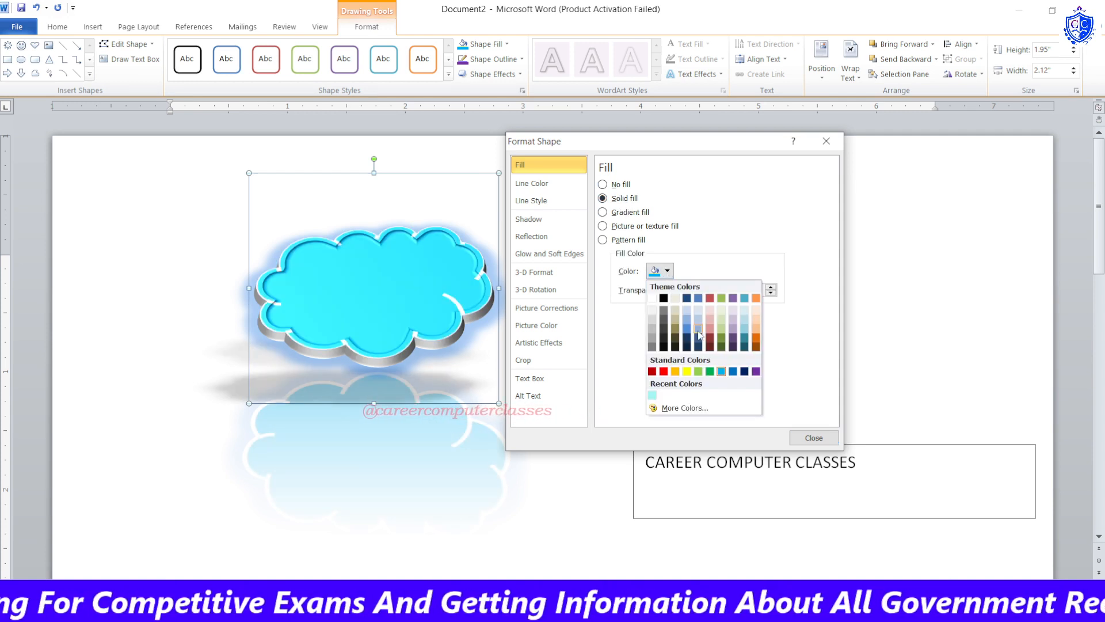
{"action": "left_click", "coordinate": [709, 371]}
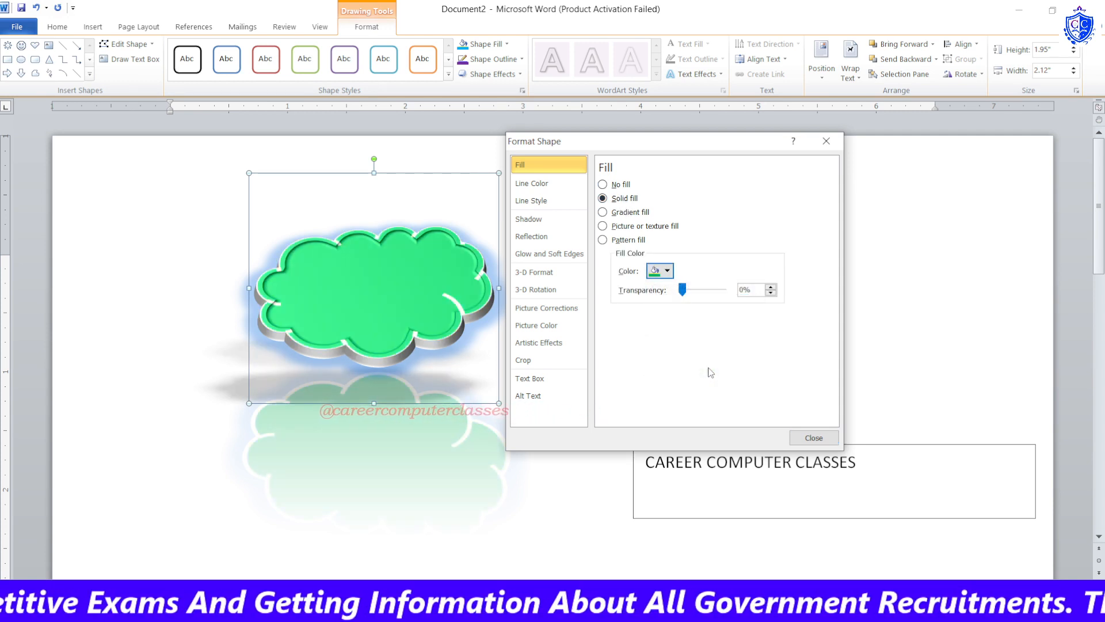
Give the cloud shape a gradient fill using the rainbow preset colours in the fourth row, second column
{"action": "left_click", "coordinate": [636, 216]}
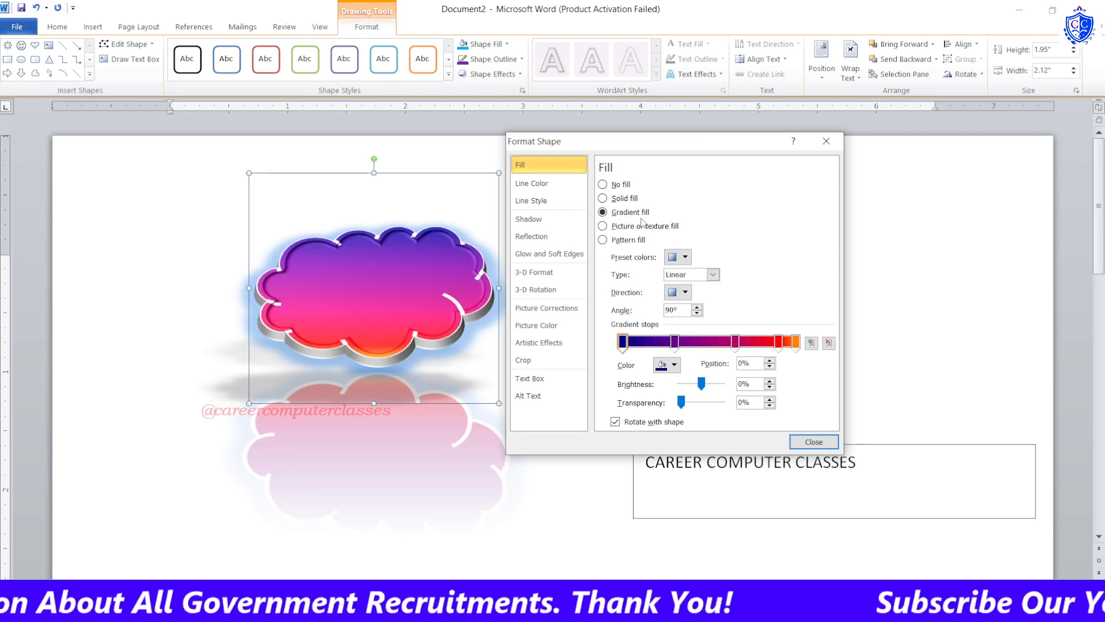
{"action": "left_click", "coordinate": [685, 257]}
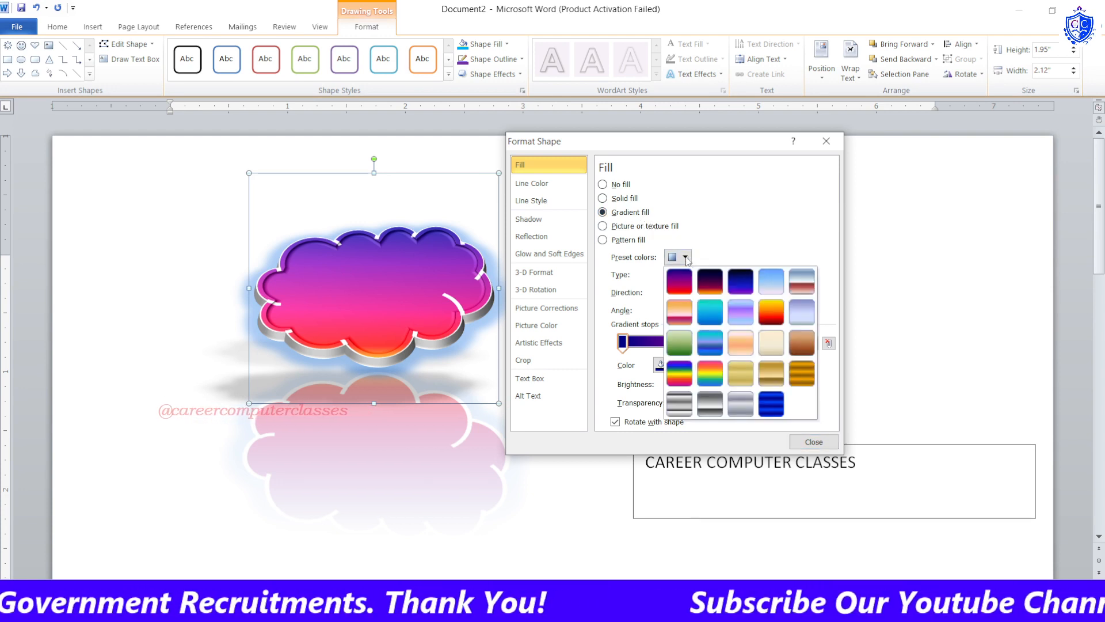
{"action": "left_click", "coordinate": [686, 260]}
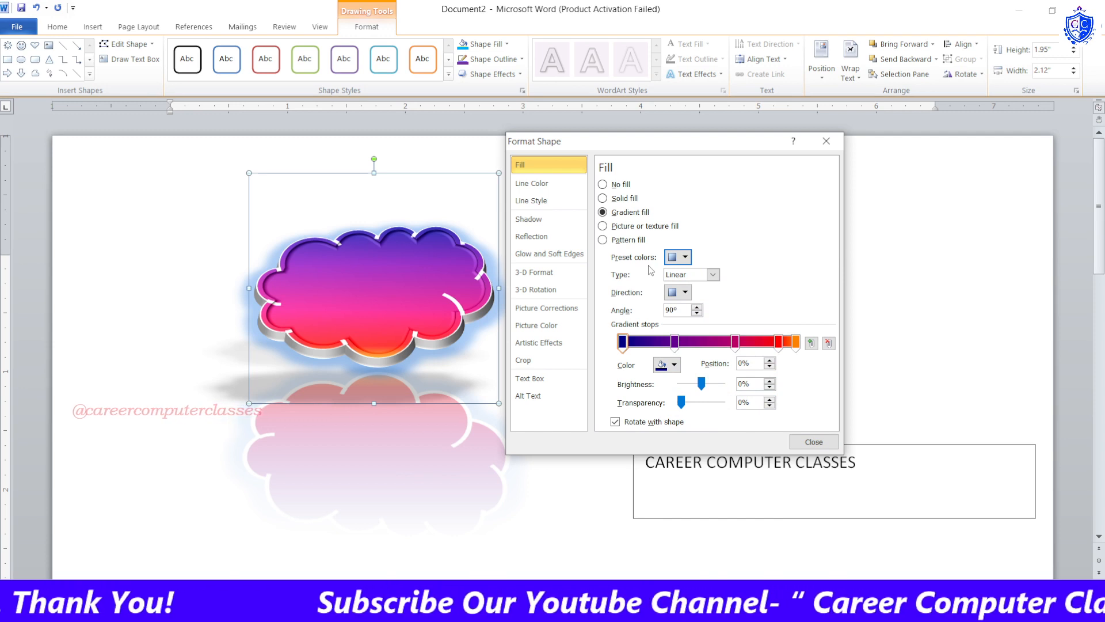
{"action": "left_click", "coordinate": [679, 257]}
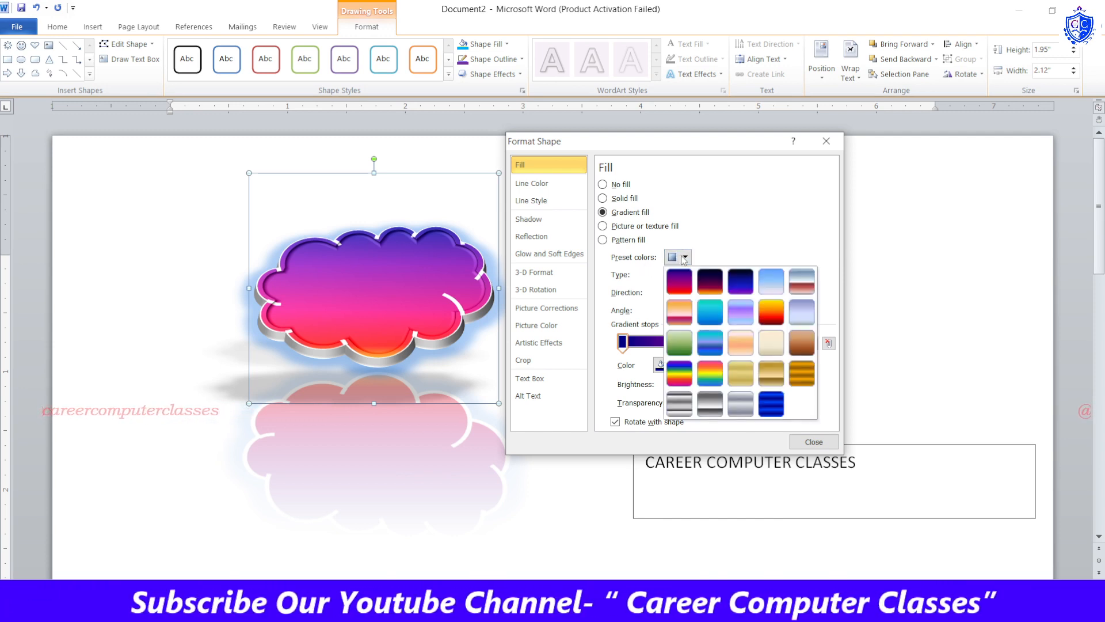
{"action": "left_click", "coordinate": [710, 373]}
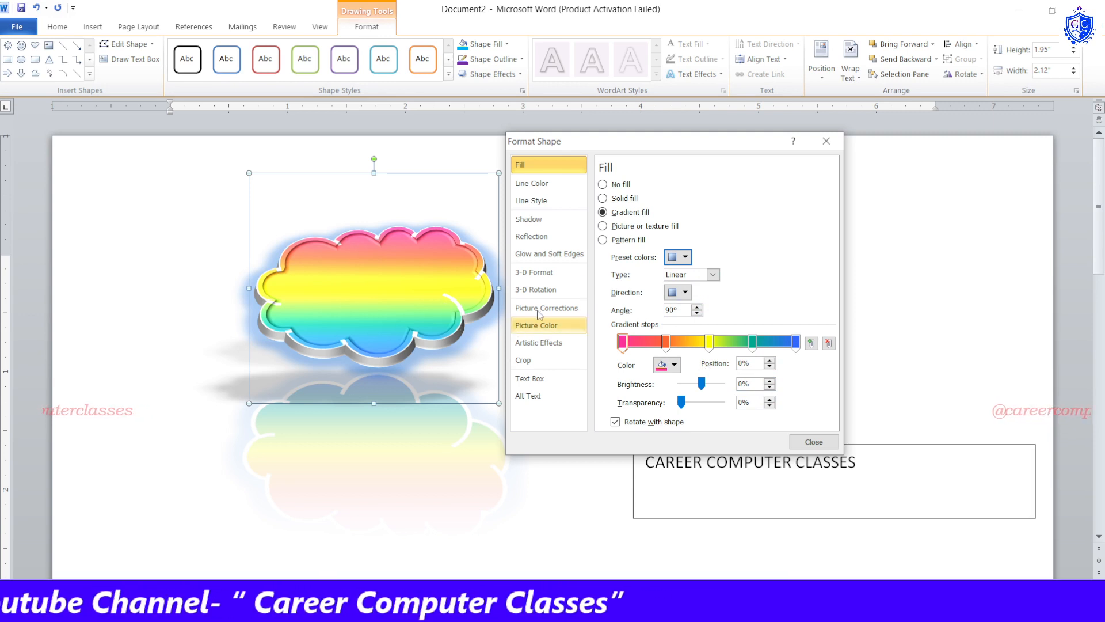
Try the Linear, Path and Rectangular gradient types on the cloud shape, ending with the Radial type
{"action": "left_click", "coordinate": [698, 275]}
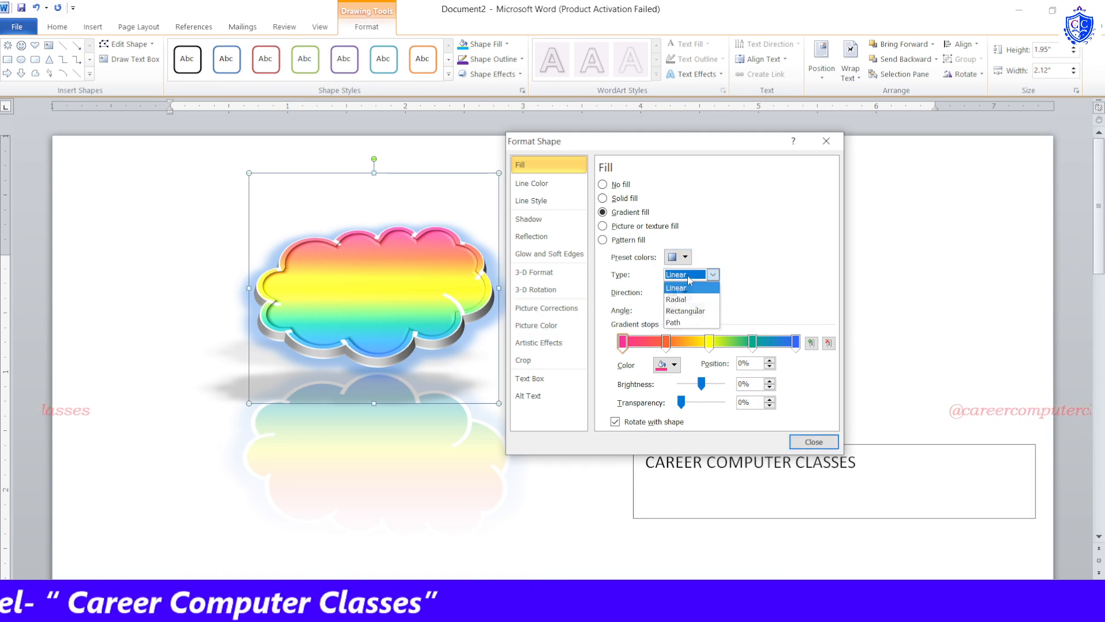
{"action": "left_click", "coordinate": [690, 283]}
{"action": "left_click", "coordinate": [701, 276]}
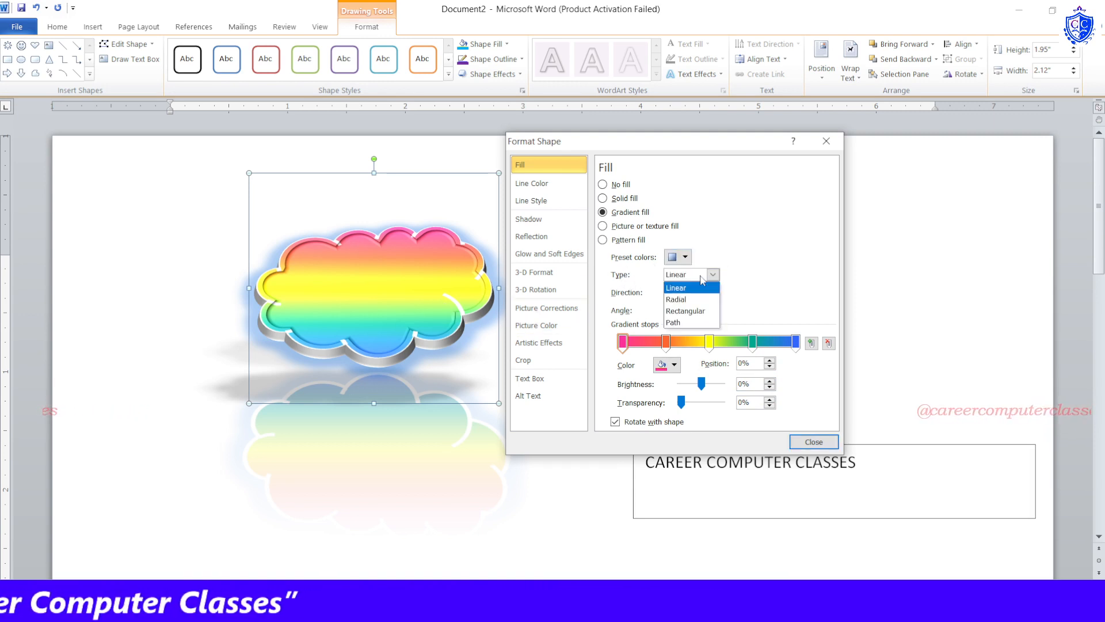
{"action": "left_click", "coordinate": [685, 323]}
{"action": "left_click", "coordinate": [688, 275]}
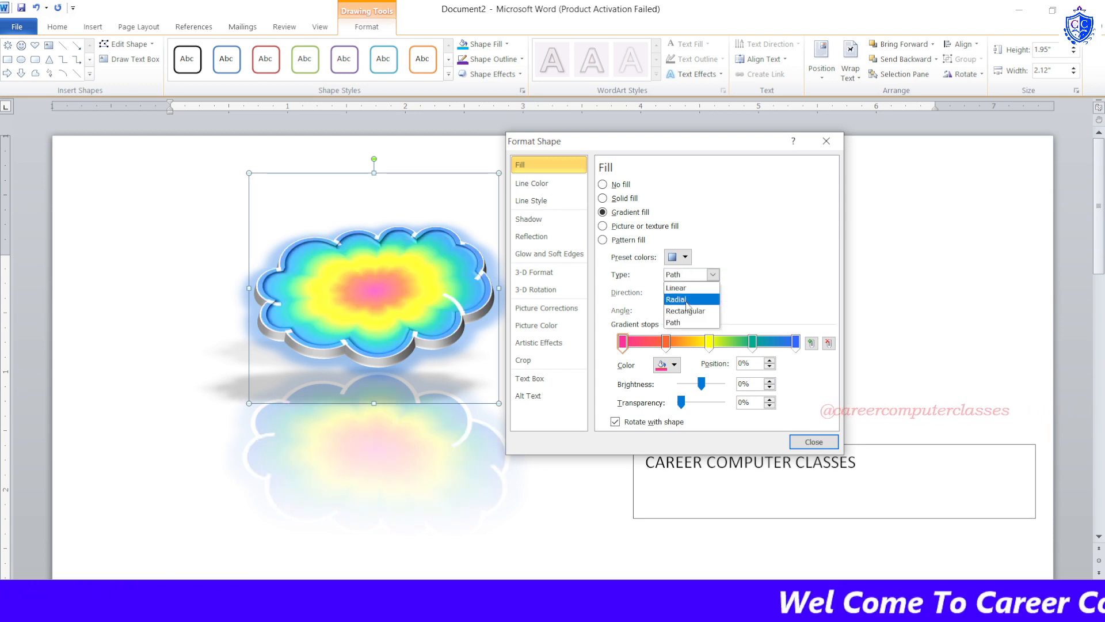
{"action": "left_click", "coordinate": [688, 309]}
{"action": "left_click", "coordinate": [689, 273]}
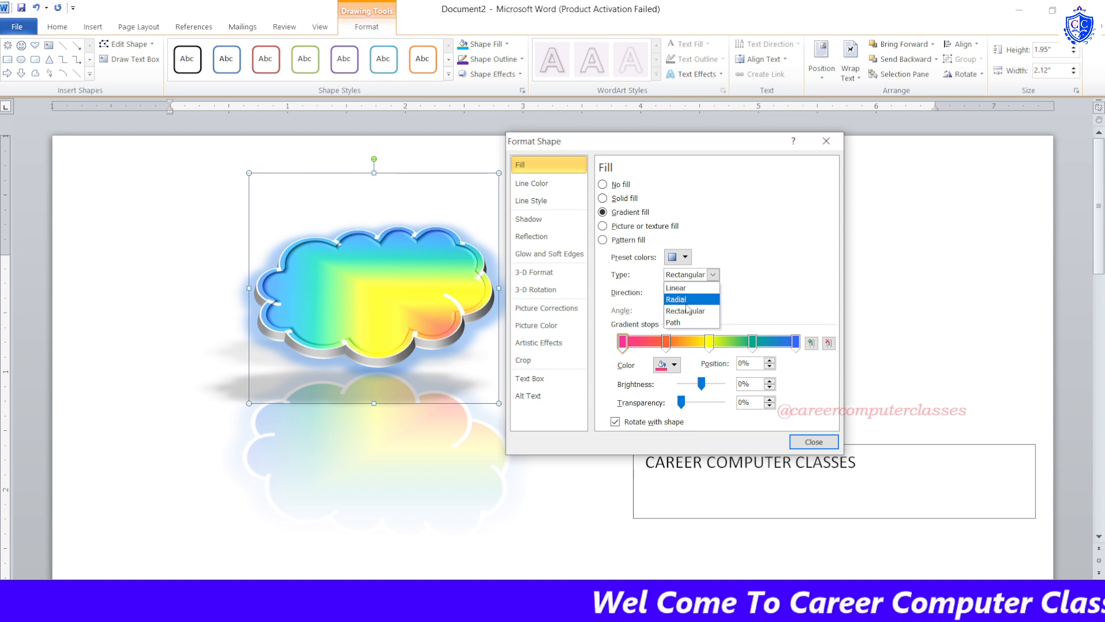
{"action": "left_click", "coordinate": [687, 295]}
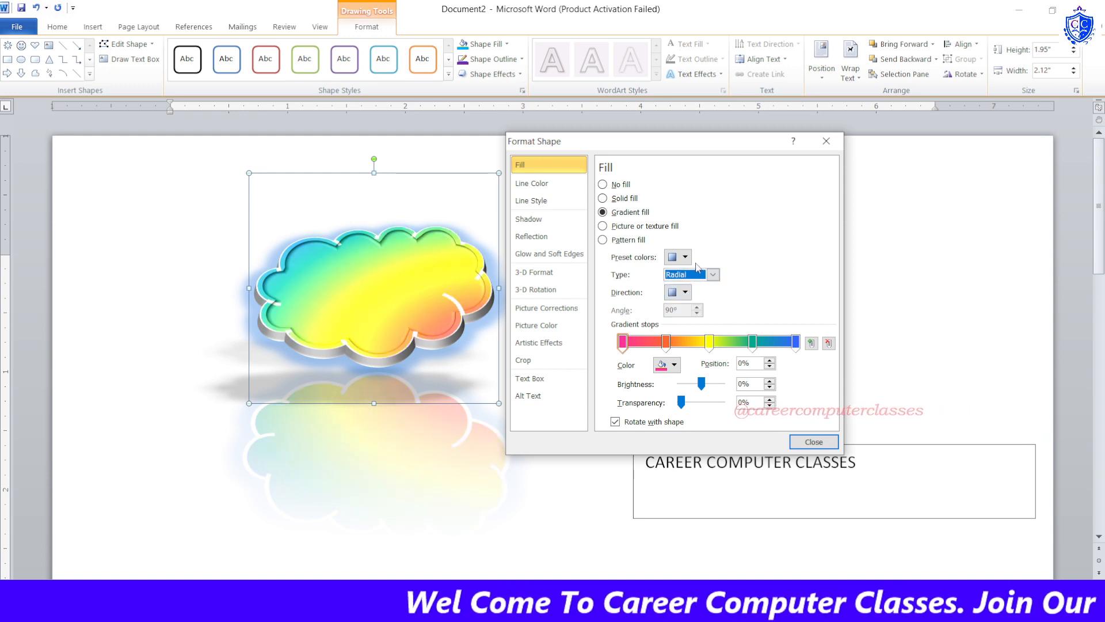
Try the centre-outward direction for the cloud's radial gradient, ending with the one radiating from the upper-left corner
{"action": "left_click", "coordinate": [682, 292]}
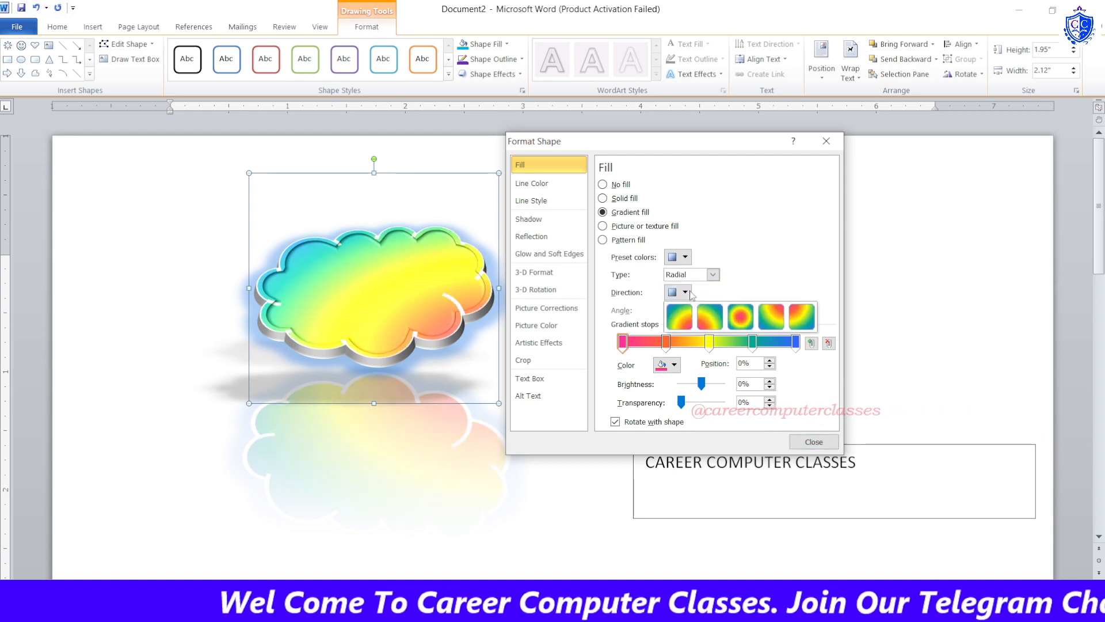
{"action": "left_click", "coordinate": [741, 316]}
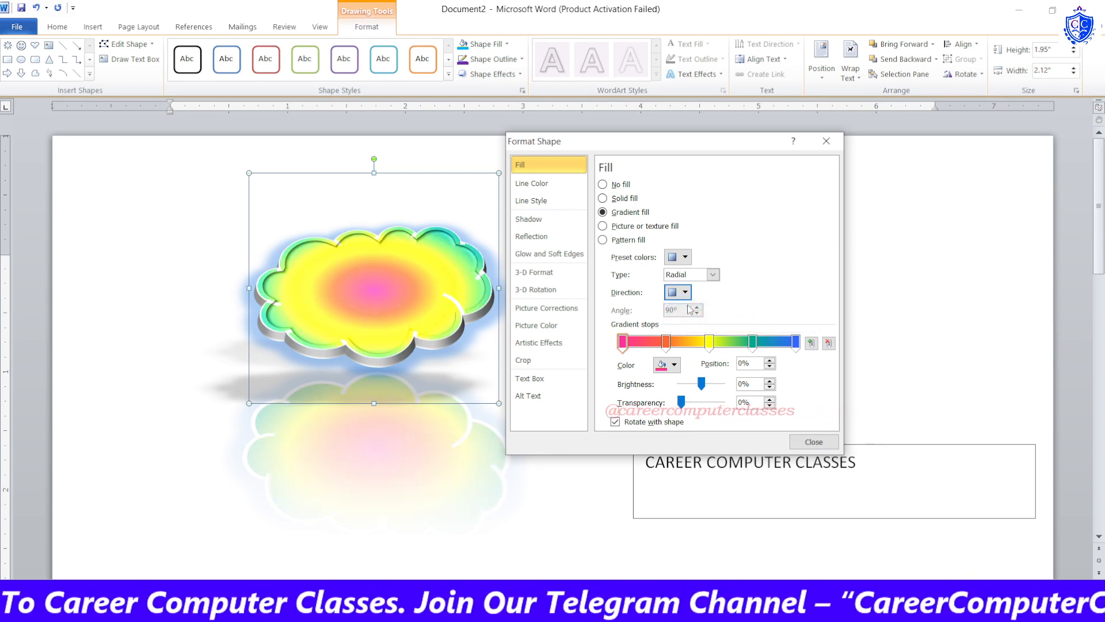
{"action": "left_click", "coordinate": [683, 292]}
{"action": "left_click", "coordinate": [783, 321]}
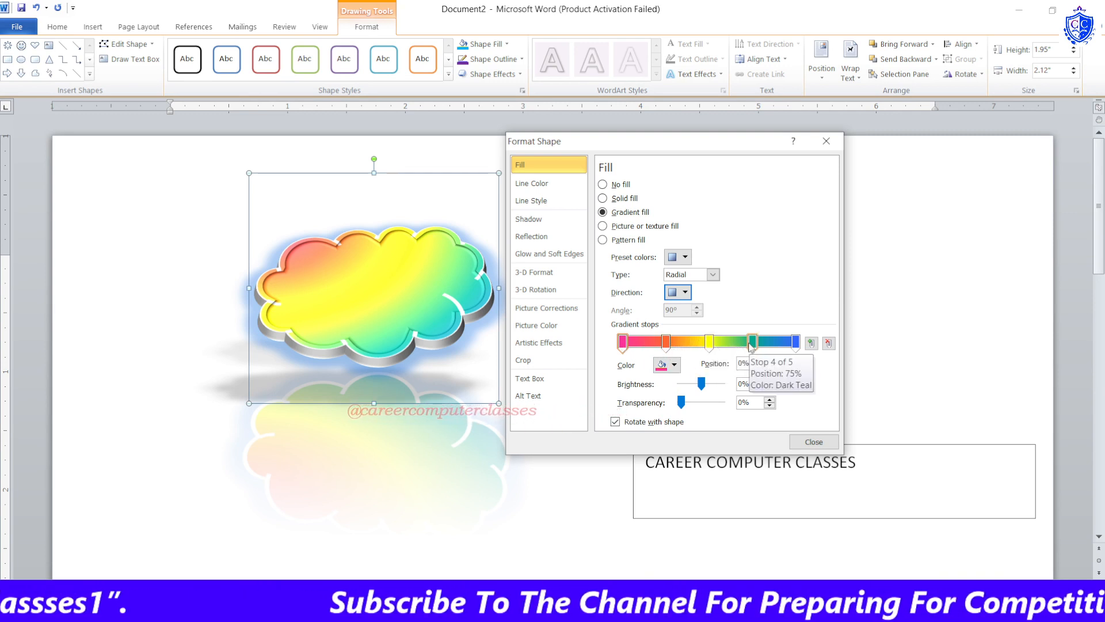
Recolour the cloud gradient's middle stop, at 50%, with theme black
{"action": "left_click", "coordinate": [709, 342]}
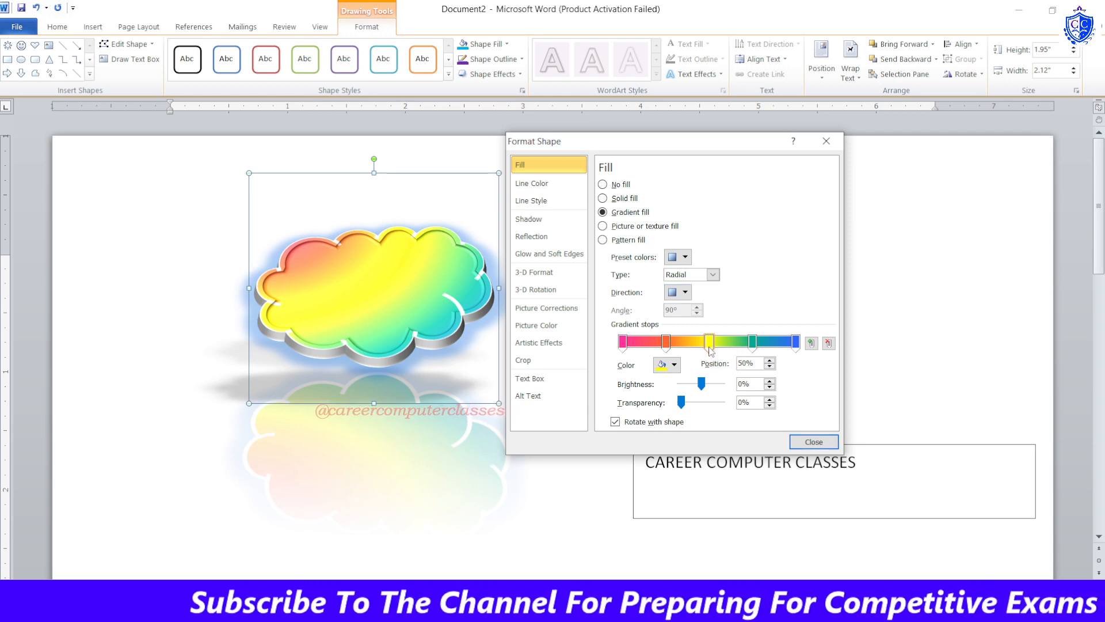
{"action": "left_click", "coordinate": [672, 366]}
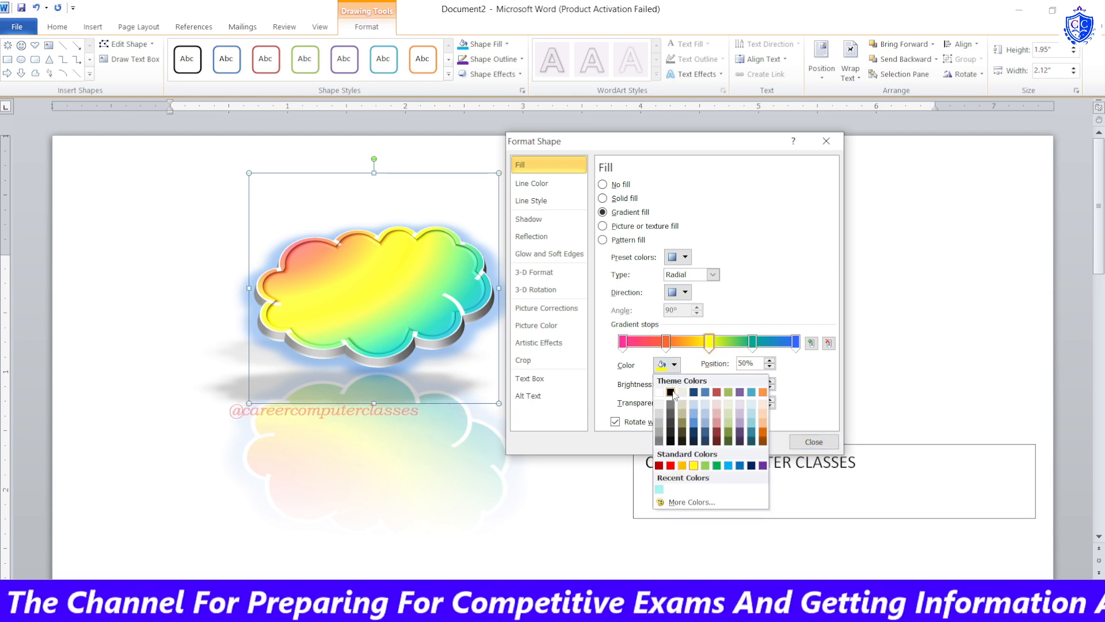
{"action": "left_click", "coordinate": [670, 392]}
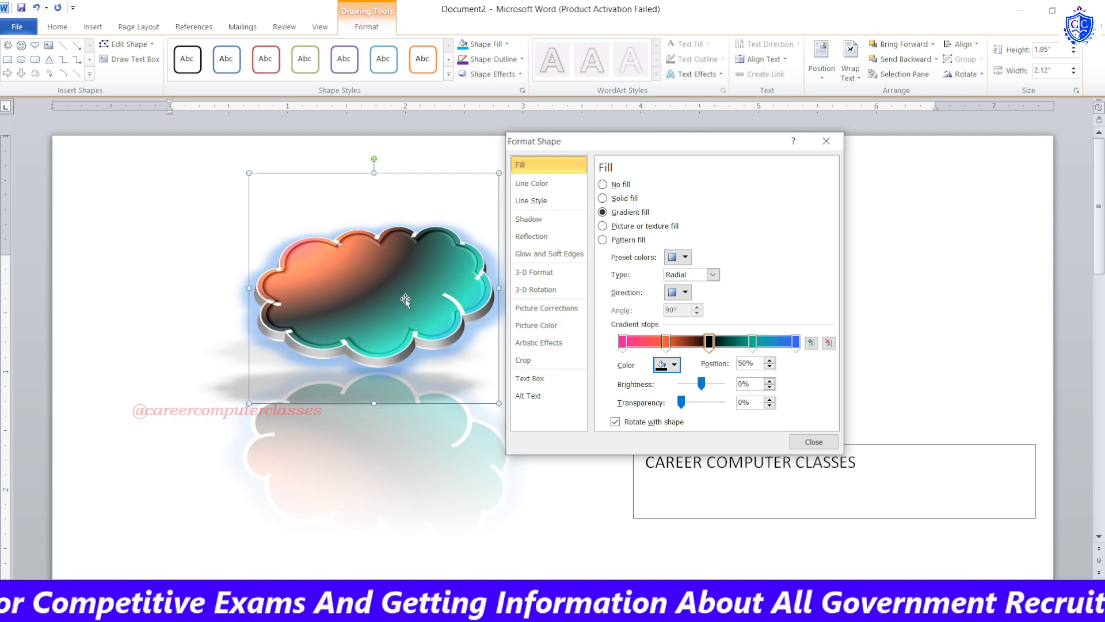
Fill the cloud with the picture file 290770_background-hd-wallpapers from the Desktop, and replace it with the green marble texture
{"action": "left_click", "coordinate": [656, 230]}
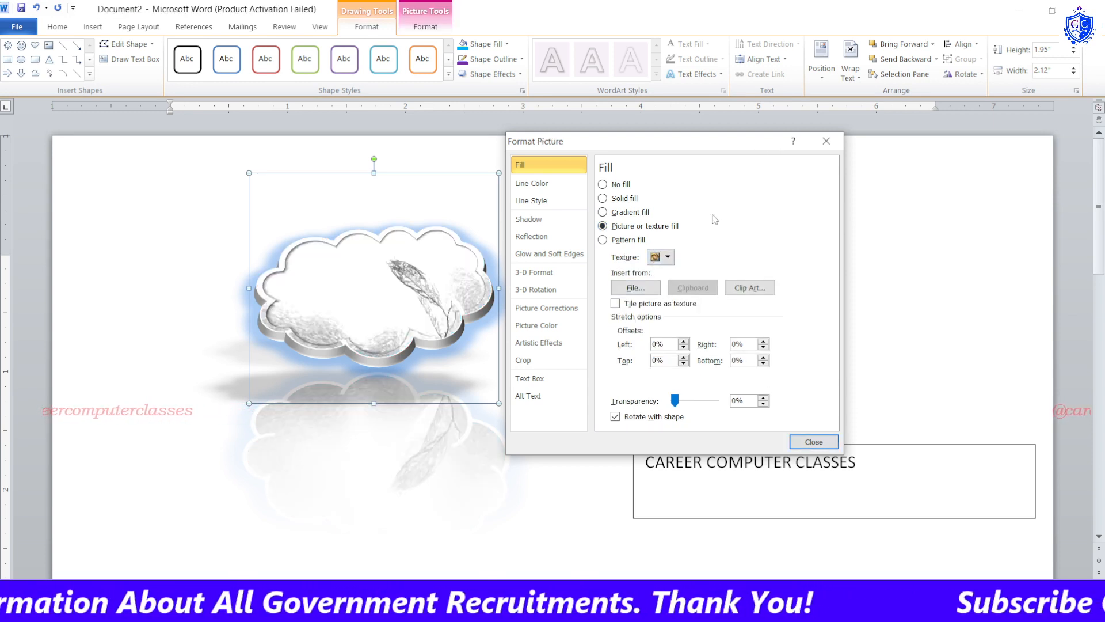
{"action": "left_click", "coordinate": [635, 287]}
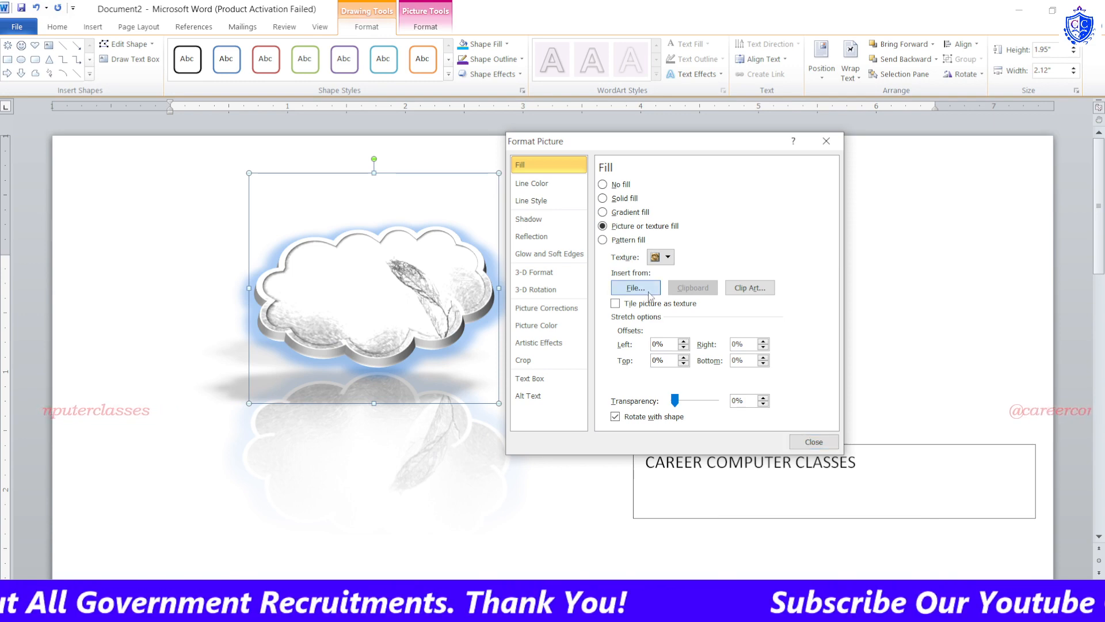
{"action": "left_click", "coordinate": [743, 271]}
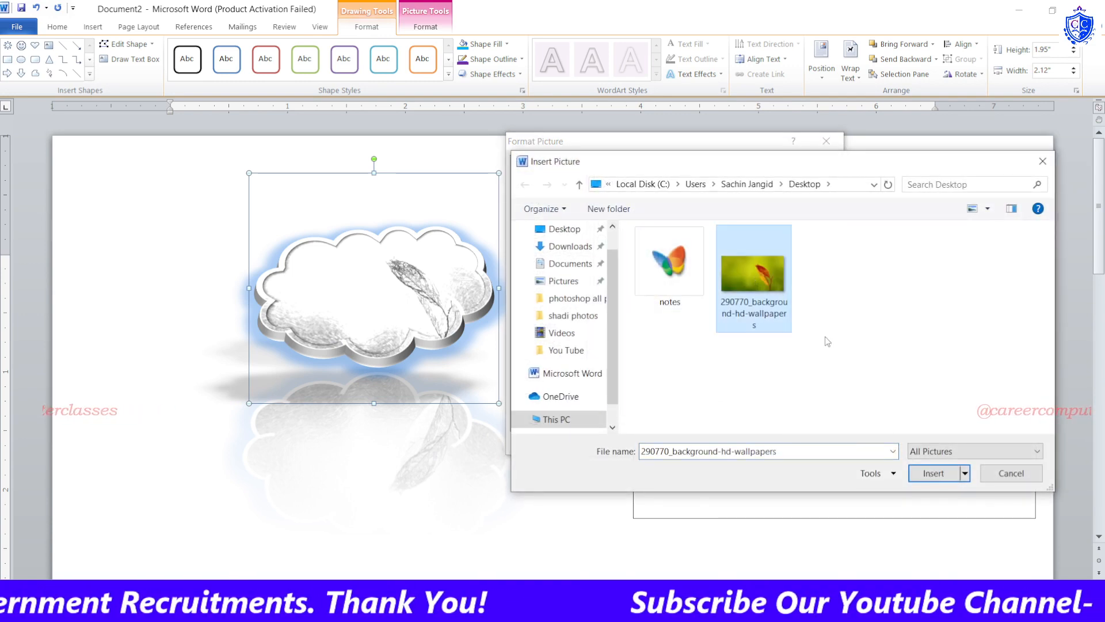
{"action": "left_click", "coordinate": [934, 474]}
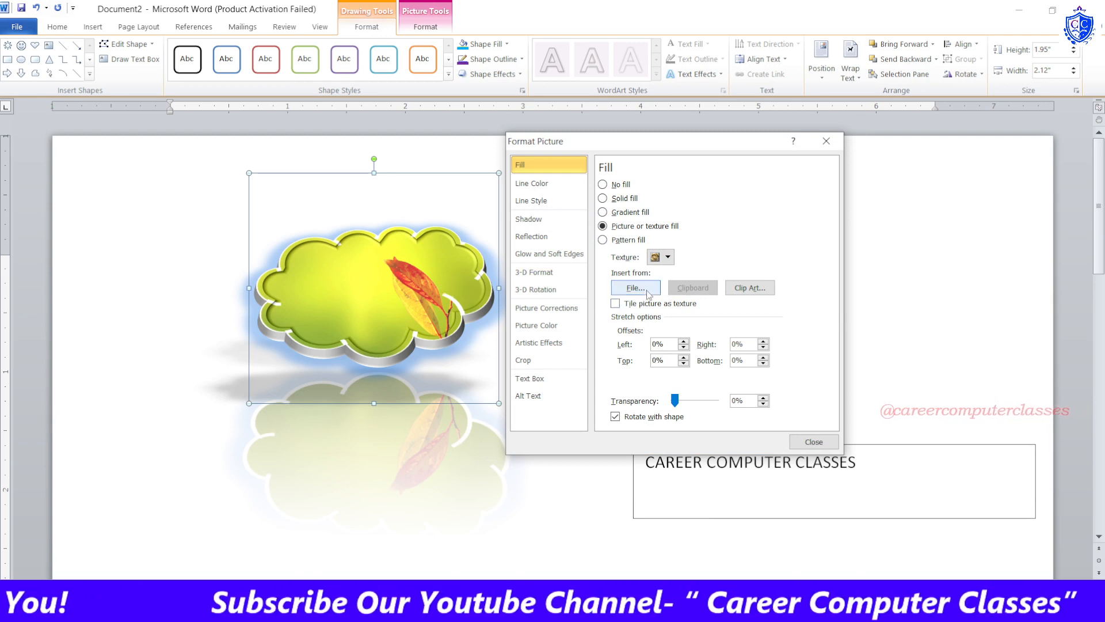
{"action": "left_click", "coordinate": [666, 257]}
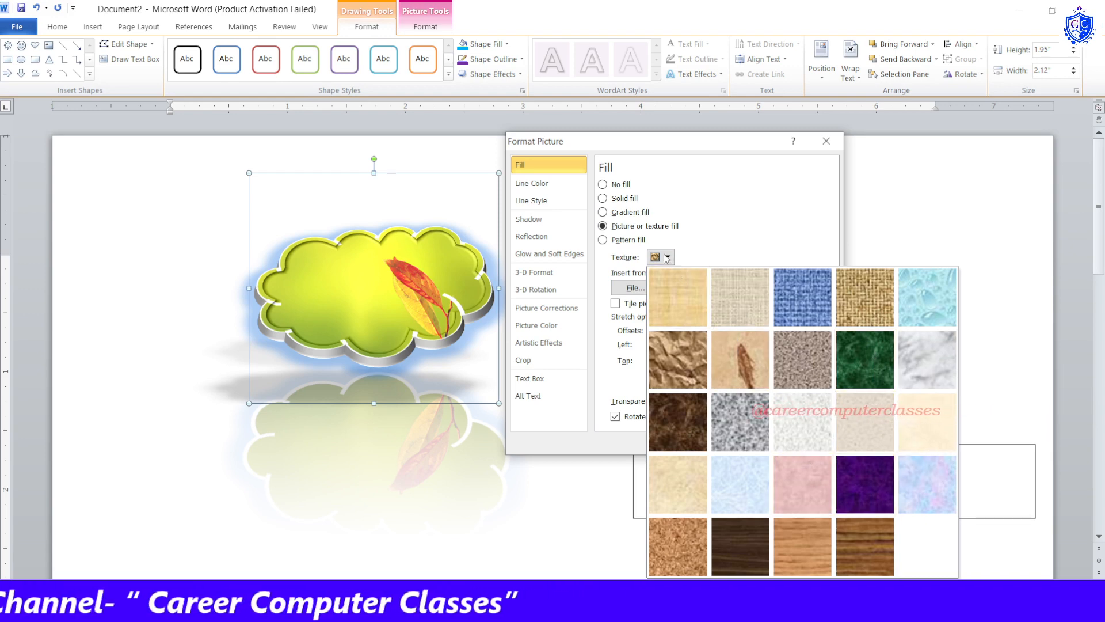
{"action": "left_click", "coordinate": [864, 359]}
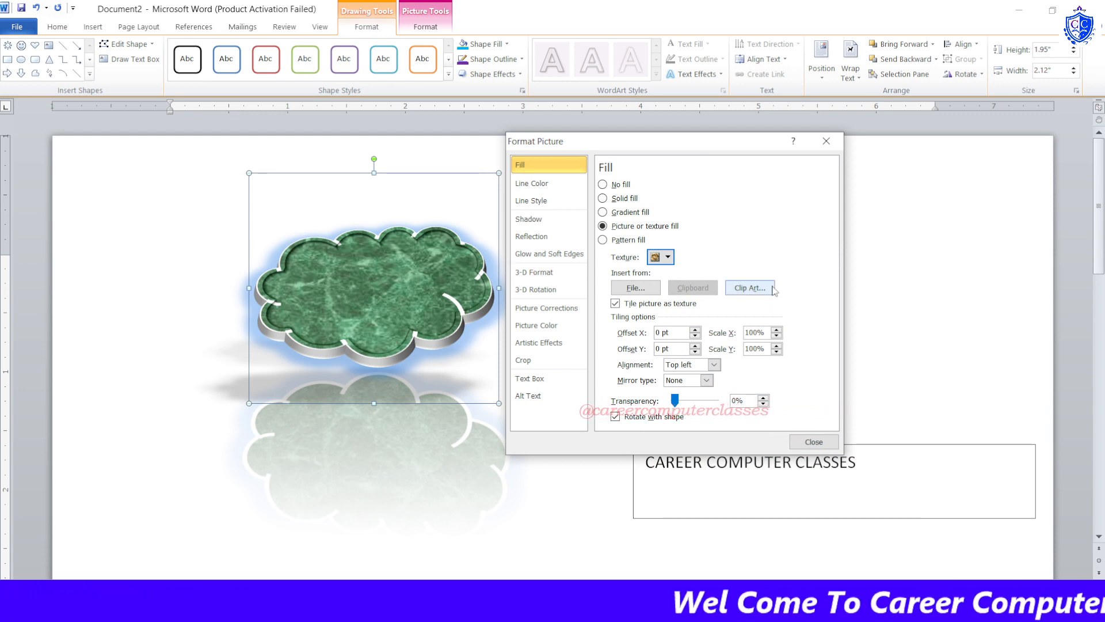
Browse the clip art collection and fill the cloud with the green circular "i" information clip art
{"action": "left_click", "coordinate": [749, 288]}
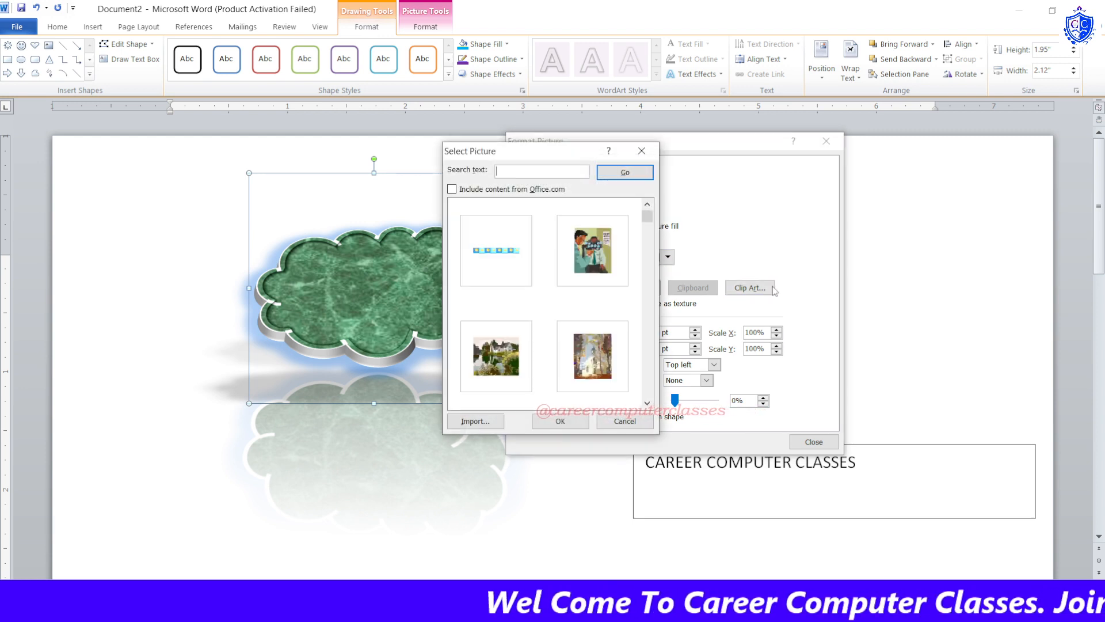
{"action": "scroll", "coordinate": [559, 271], "scroll_direction": "down", "scroll_amount": 5}
{"action": "scroll", "coordinate": [583, 290], "scroll_direction": "down", "scroll_amount": 3}
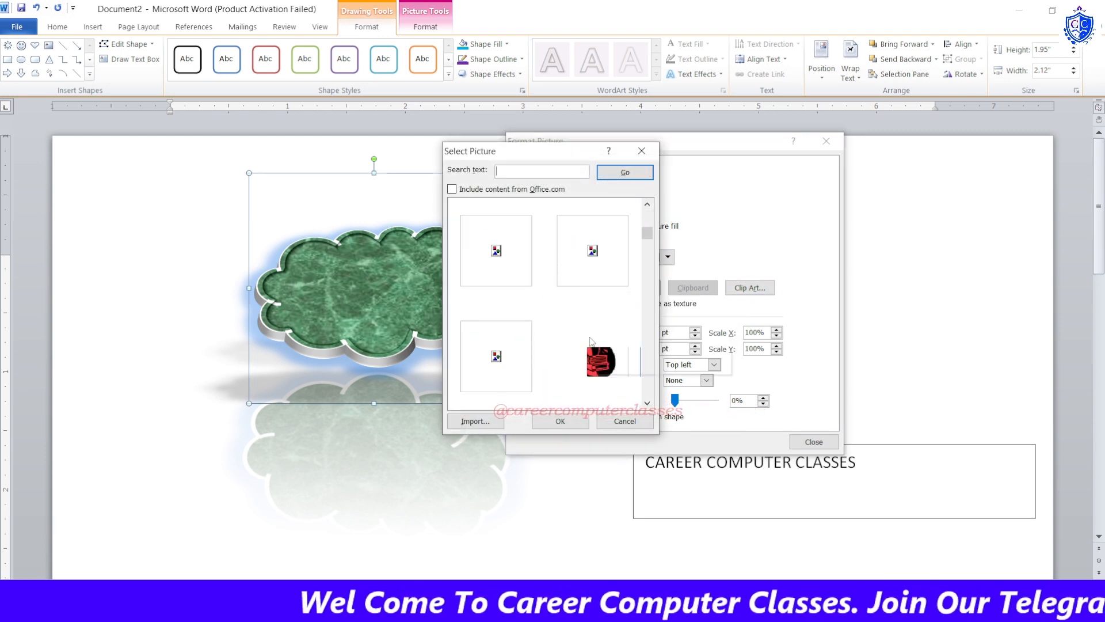
{"action": "scroll", "coordinate": [585, 339], "scroll_direction": "down", "scroll_amount": 6}
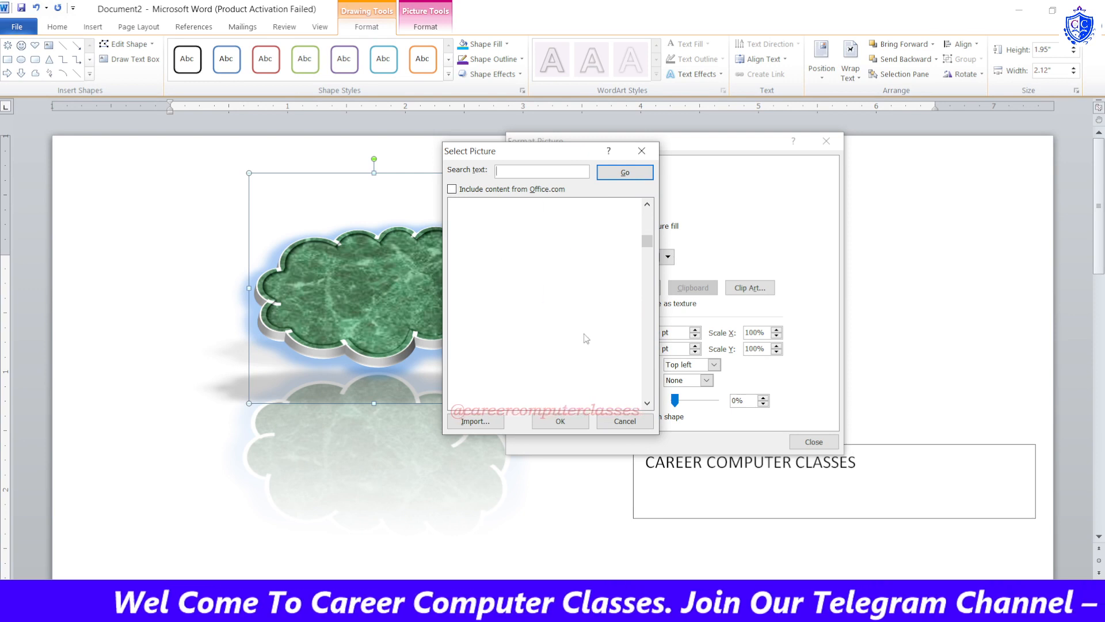
{"action": "scroll", "coordinate": [585, 337], "scroll_direction": "down", "scroll_amount": 2}
{"action": "scroll", "coordinate": [584, 337], "scroll_direction": "down", "scroll_amount": 3}
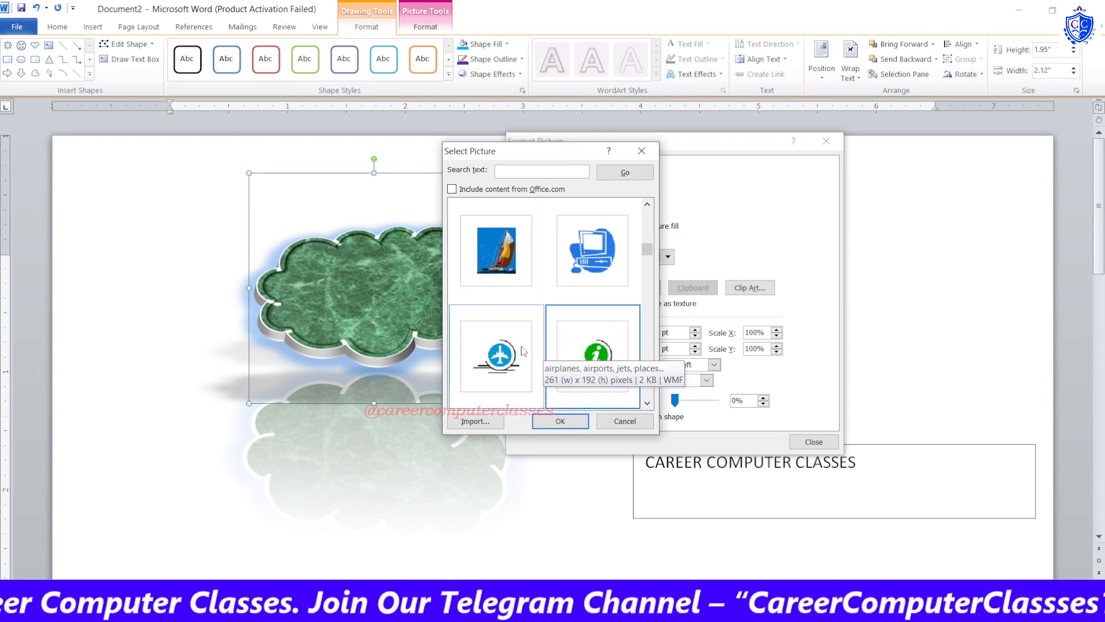
{"action": "scroll", "coordinate": [545, 367], "scroll_direction": "down", "scroll_amount": 2}
{"action": "scroll", "coordinate": [546, 367], "scroll_direction": "up", "scroll_amount": 4}
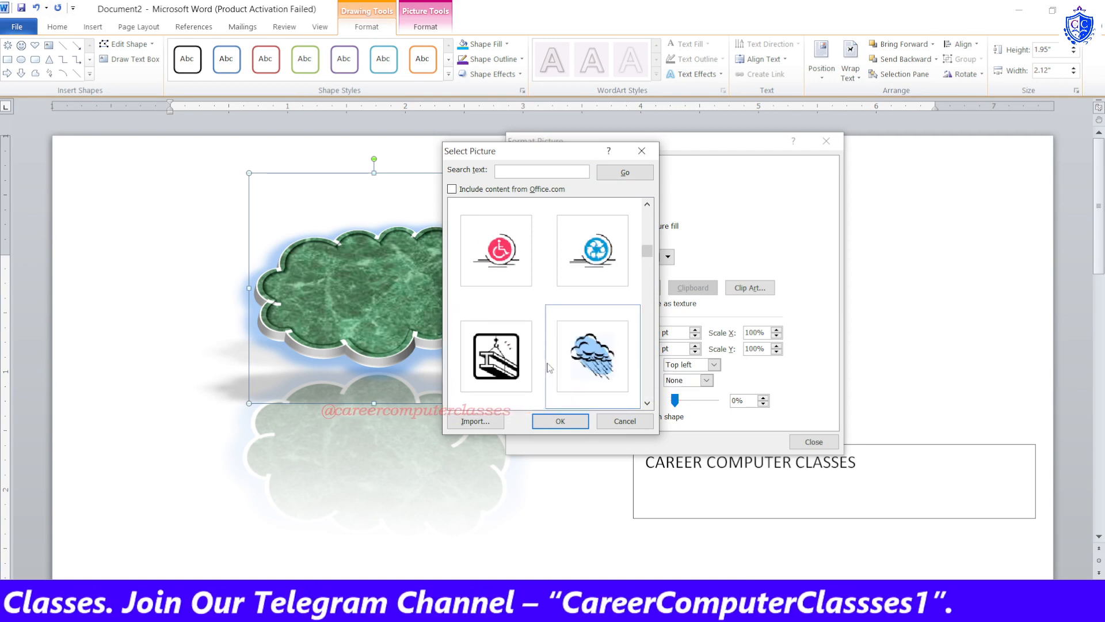
{"action": "scroll", "coordinate": [596, 278], "scroll_direction": "up", "scroll_amount": 2}
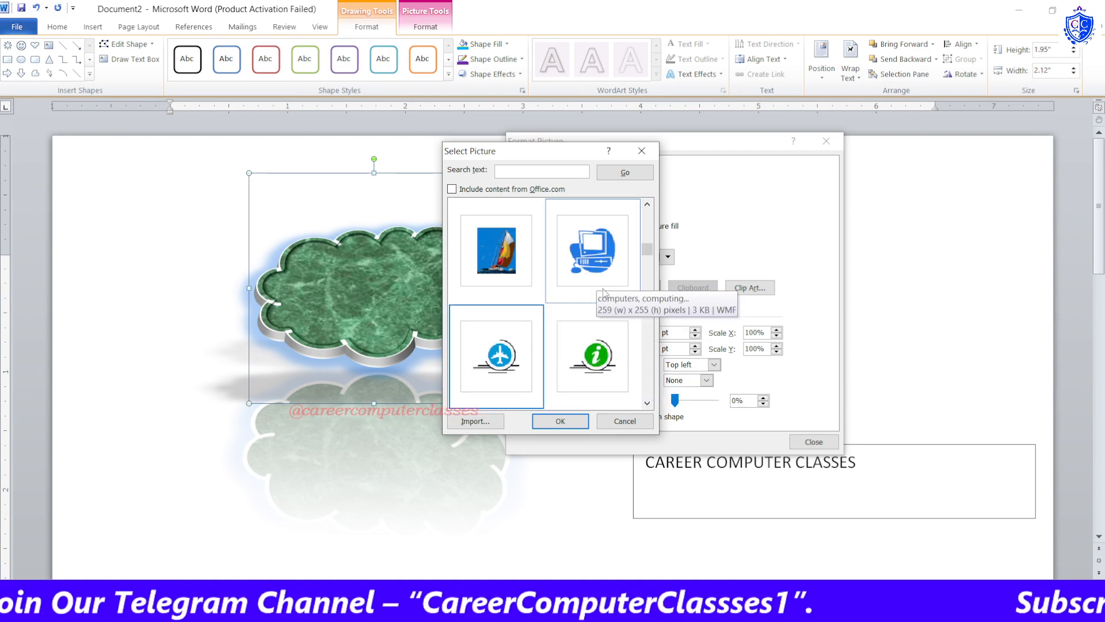
{"action": "left_click", "coordinate": [596, 346]}
{"action": "left_click", "coordinate": [560, 425]}
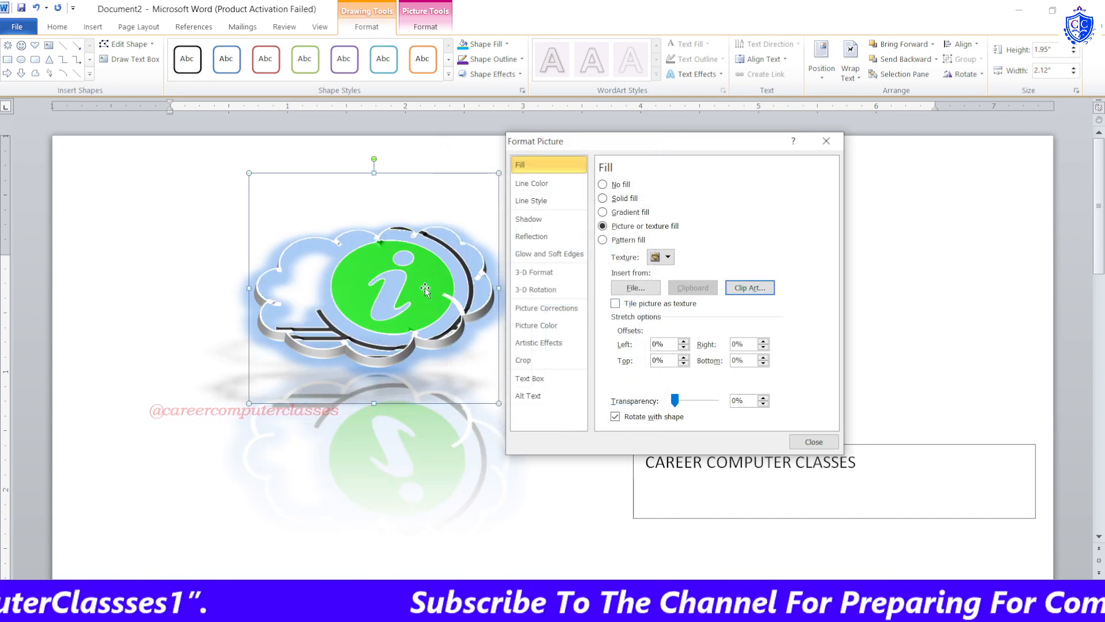
Replace the cloud's picture fill with the clip art of a white house beside water
{"action": "left_click", "coordinate": [750, 287]}
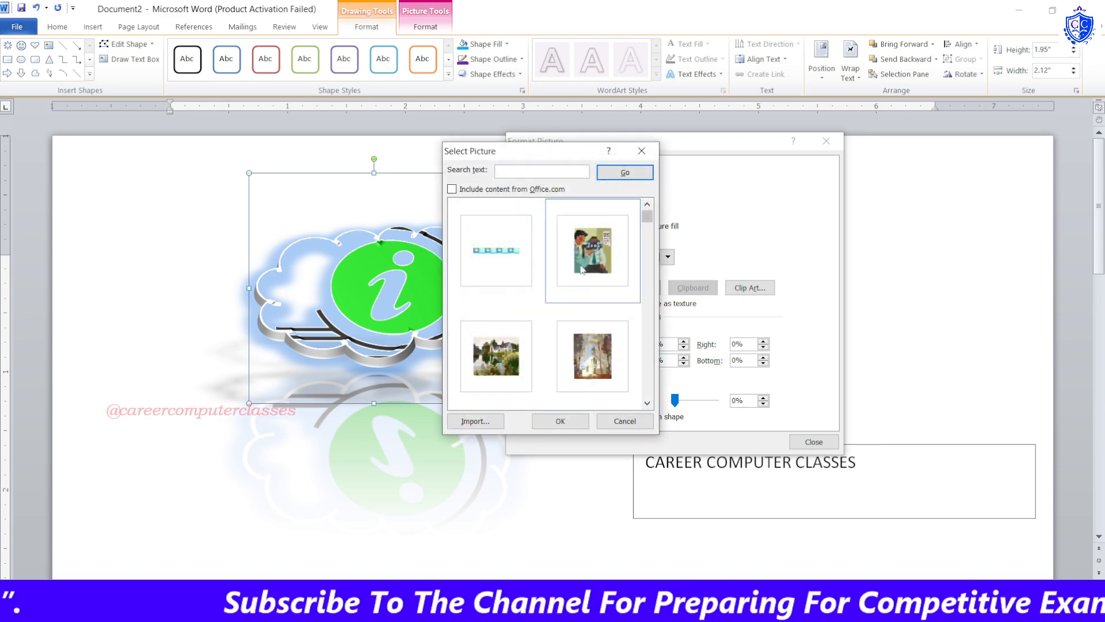
{"action": "left_click", "coordinate": [496, 357]}
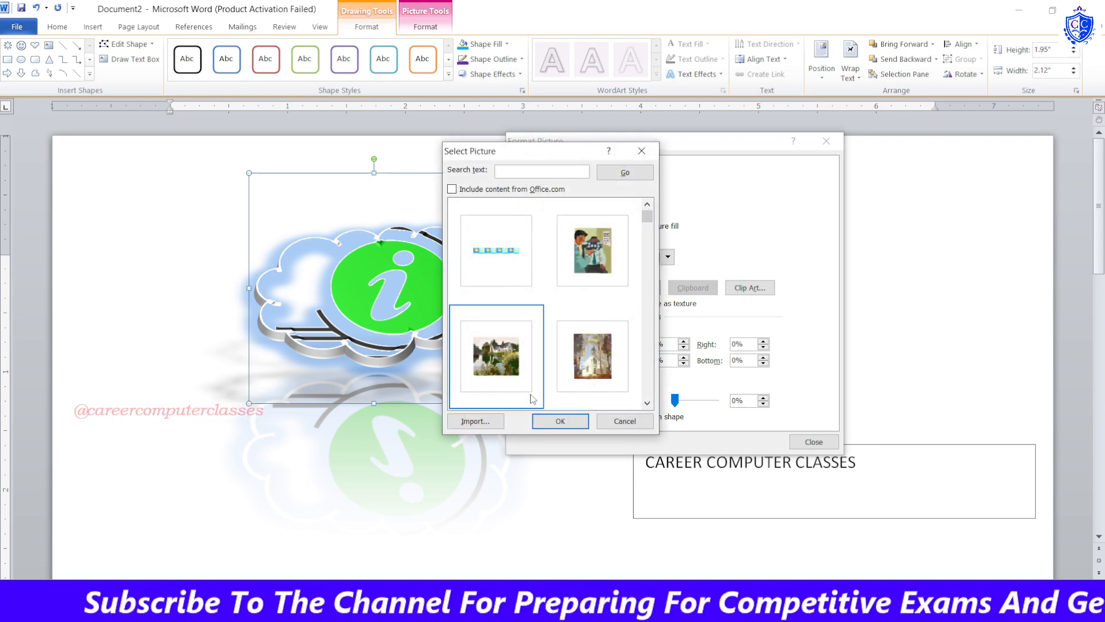
{"action": "left_click", "coordinate": [559, 421]}
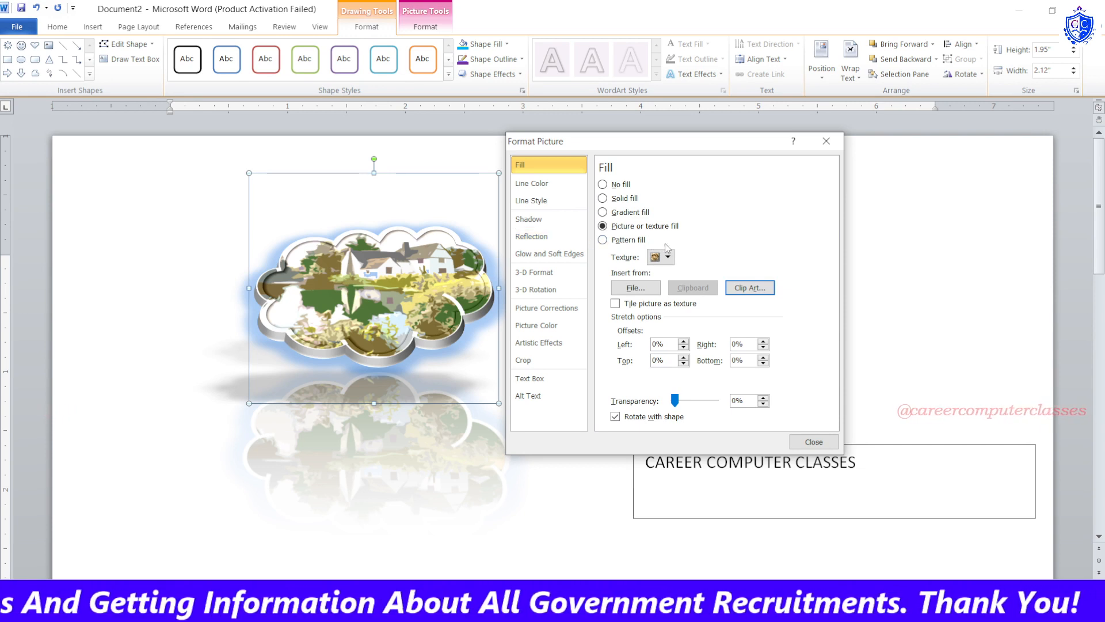
Switch the cloud to a pattern fill, try several patterns, and apply the checkerboard in the fourth row, eighth column
{"action": "left_click", "coordinate": [624, 241]}
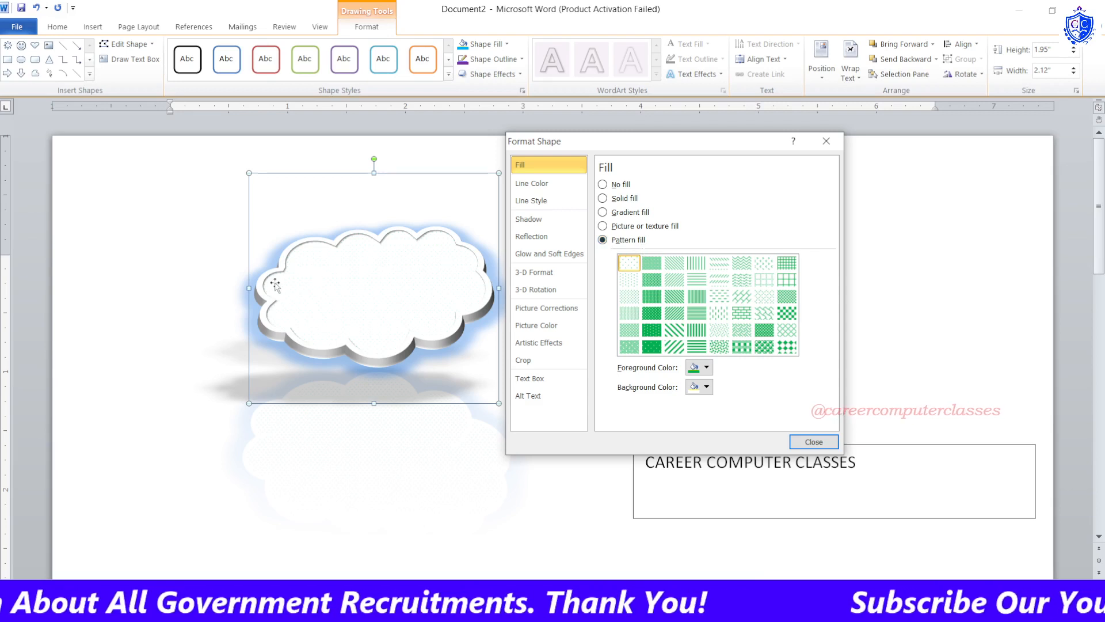
{"action": "left_click", "coordinate": [651, 330]}
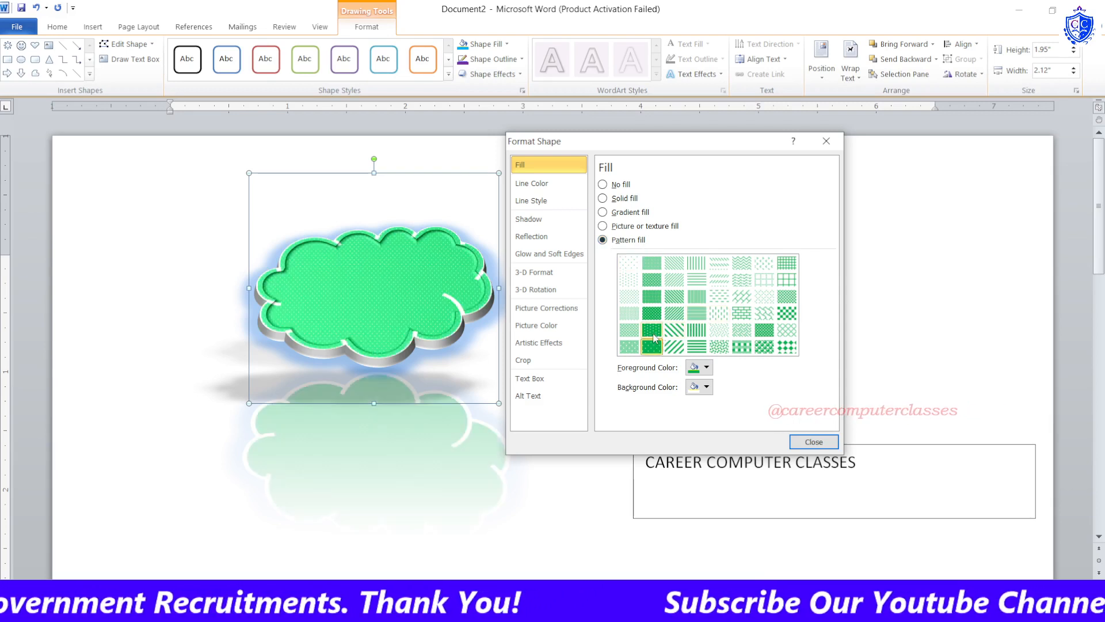
{"action": "left_click", "coordinate": [718, 331]}
{"action": "left_click", "coordinate": [764, 330]}
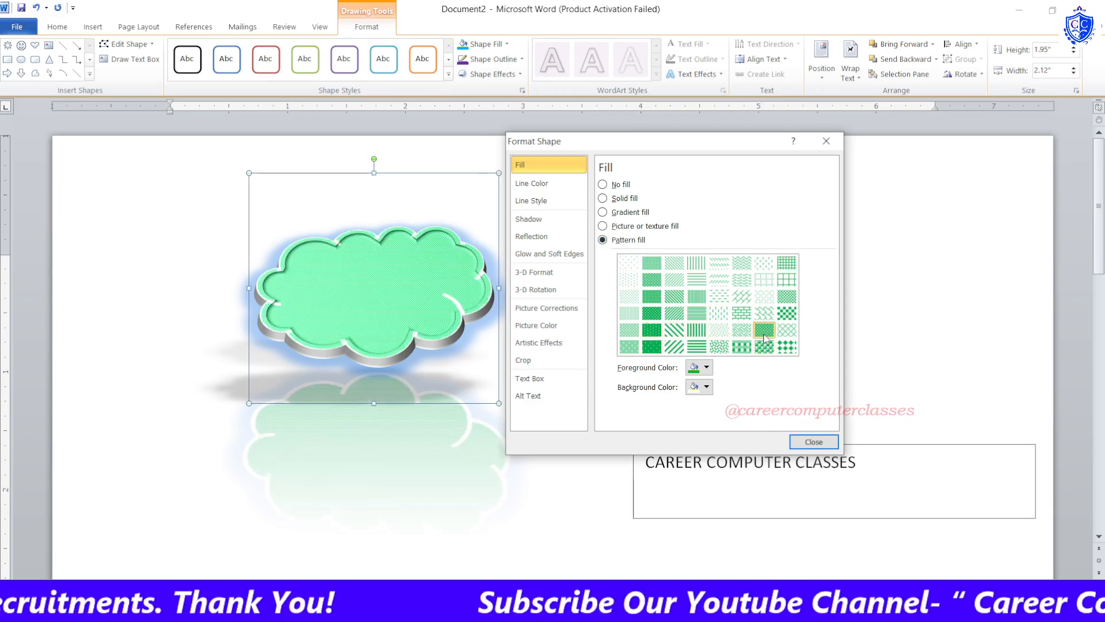
{"action": "left_click", "coordinate": [741, 296]}
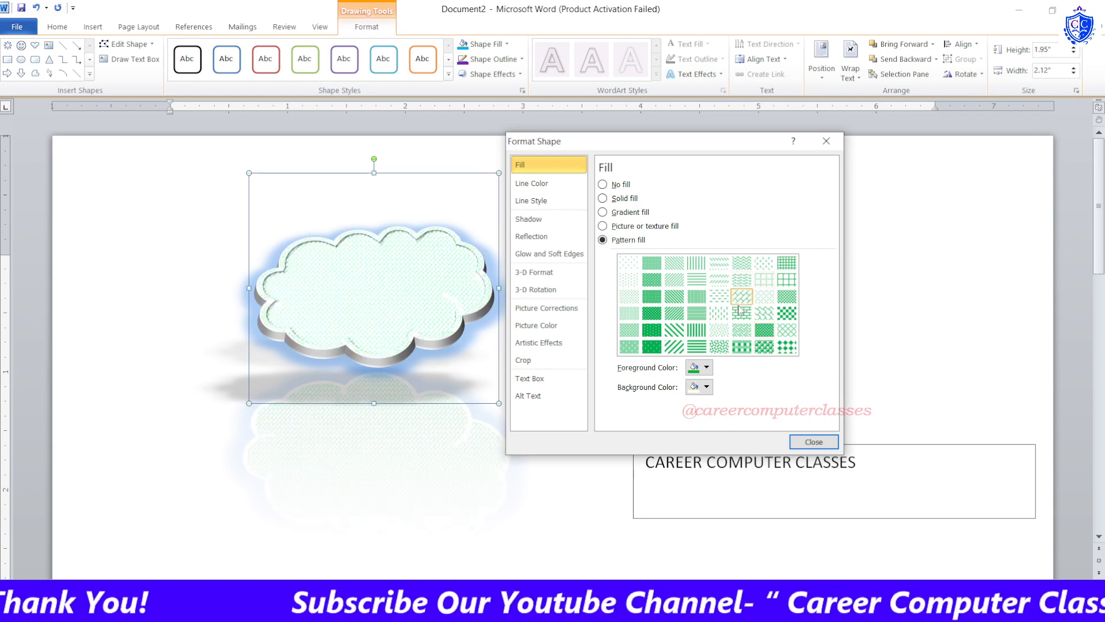
{"action": "left_click", "coordinate": [793, 315]}
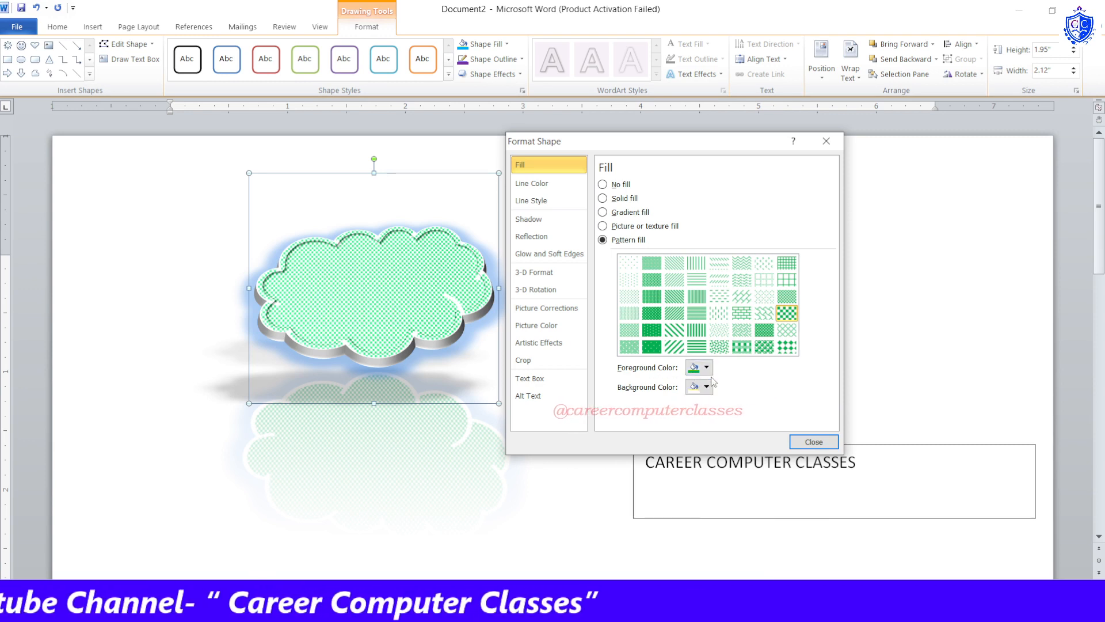
Set the cloud pattern's foreground colour to standard red and its background colour to black
{"action": "left_click", "coordinate": [706, 368]}
{"action": "left_click", "coordinate": [703, 468]}
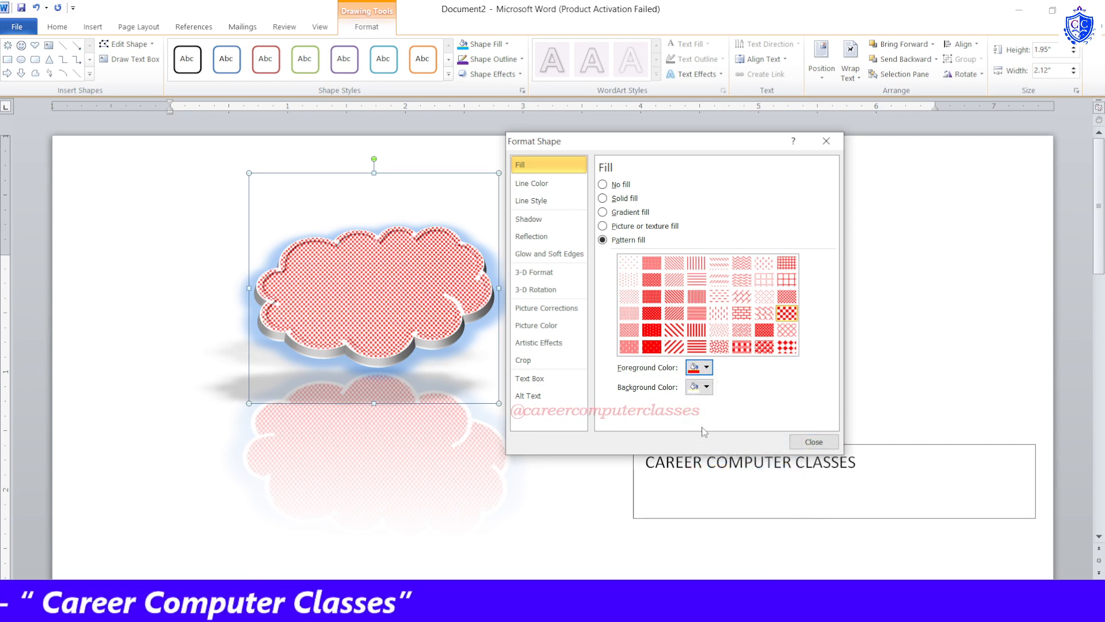
{"action": "left_click", "coordinate": [705, 387]}
{"action": "left_click", "coordinate": [703, 414]}
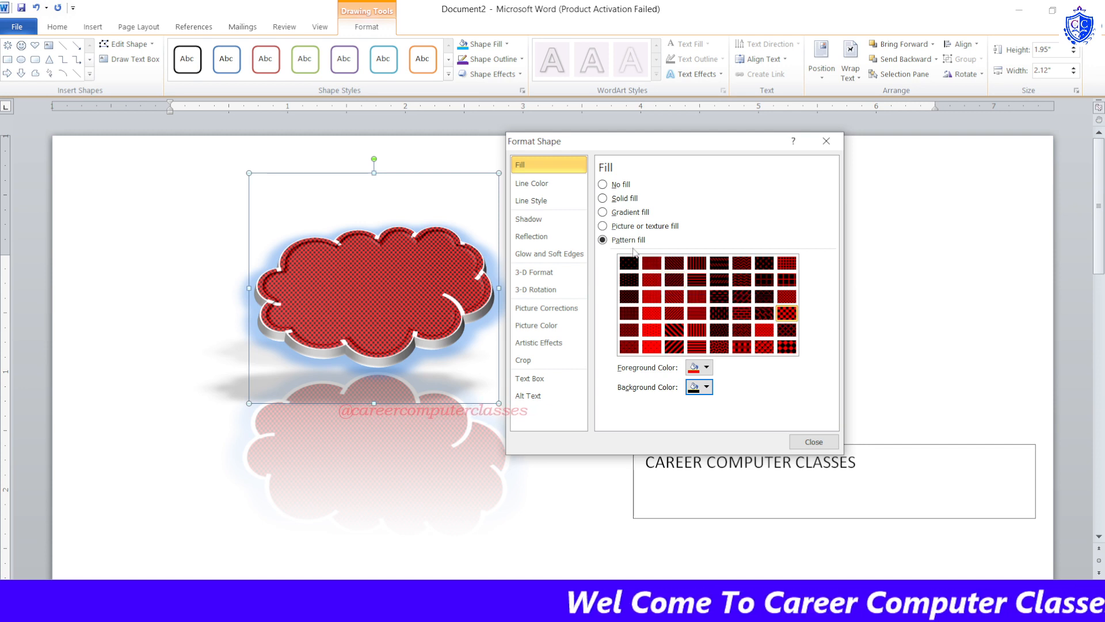
Set the cloud's outline to a solid line in standard light green
{"action": "left_click", "coordinate": [551, 184]}
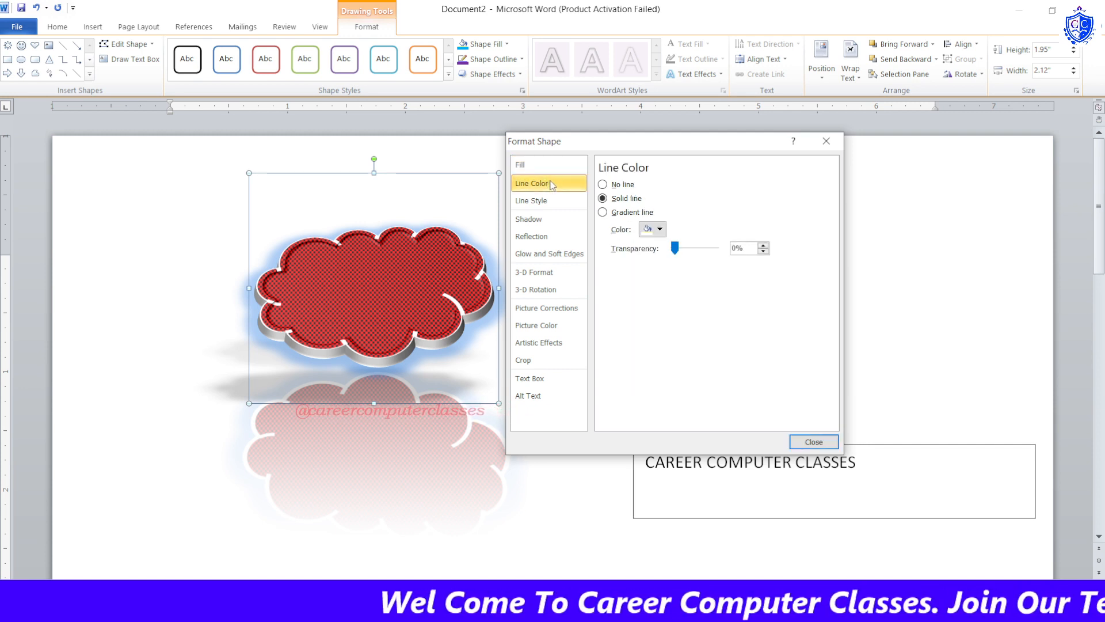
{"action": "left_click", "coordinate": [655, 229]}
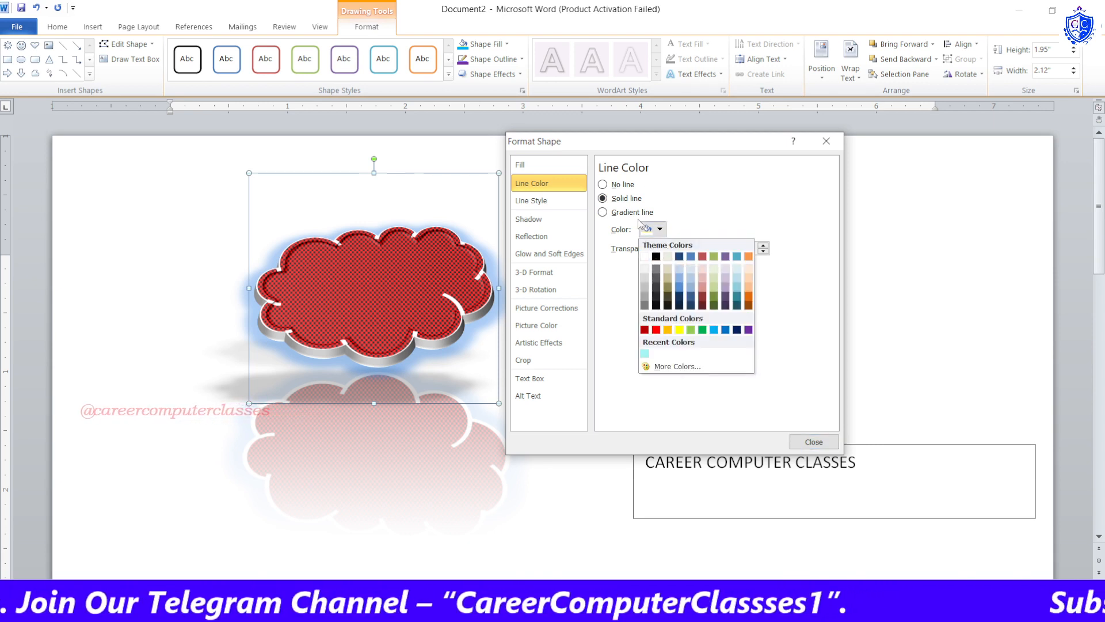
{"action": "left_click", "coordinate": [690, 329]}
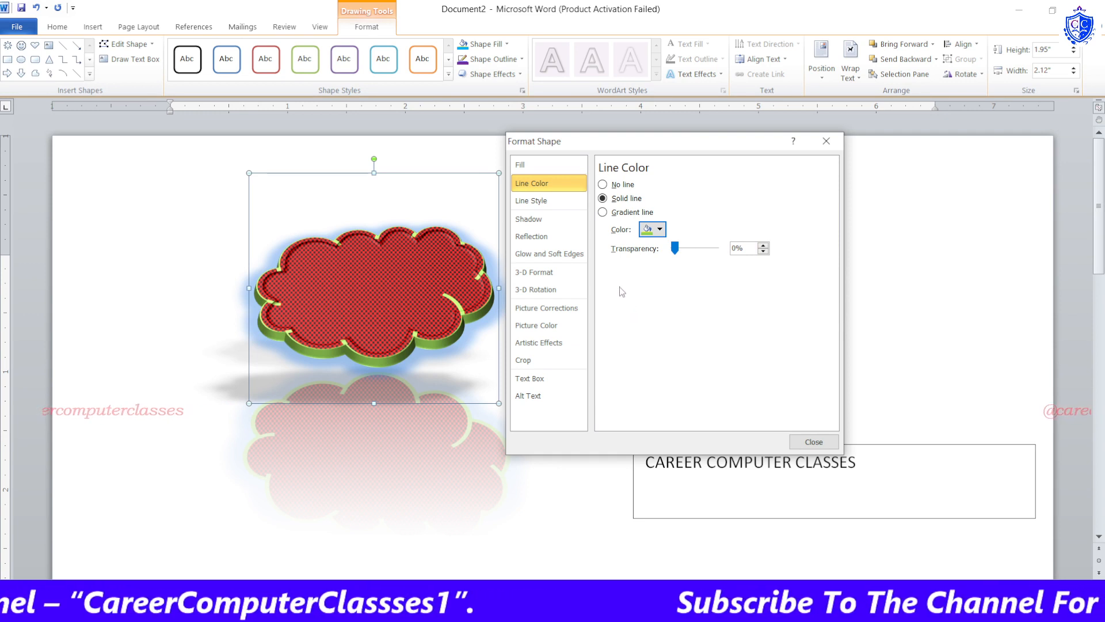
Switch the cloud's outline to a gradient line, try the first preset, and apply the dark blue-to-purple preset in the first row, third column
{"action": "left_click", "coordinate": [622, 213]}
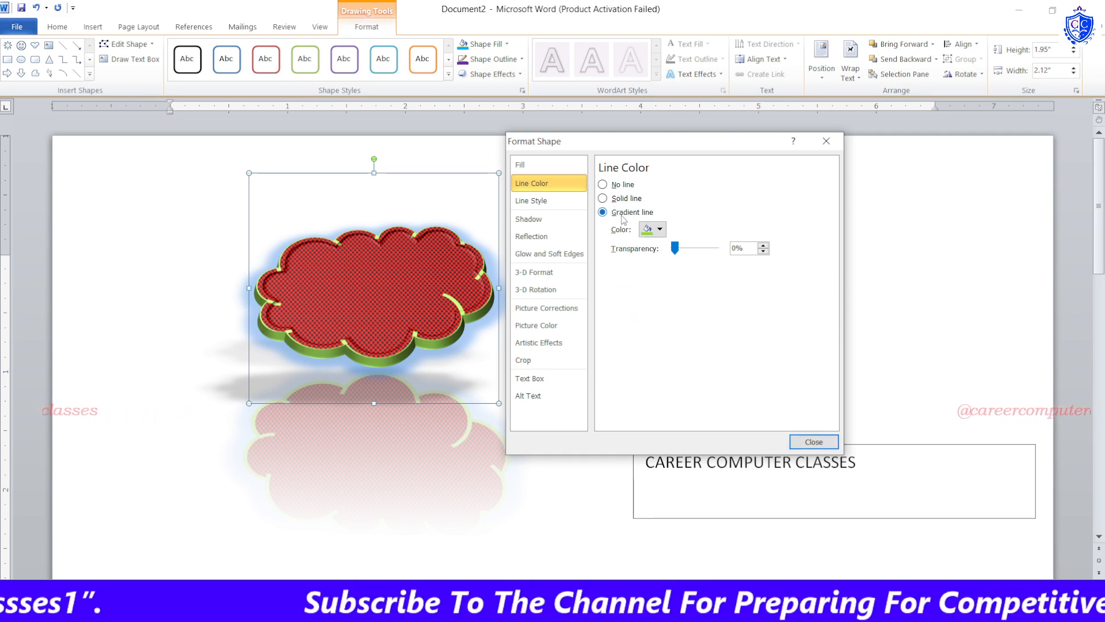
{"action": "left_click", "coordinate": [682, 229]}
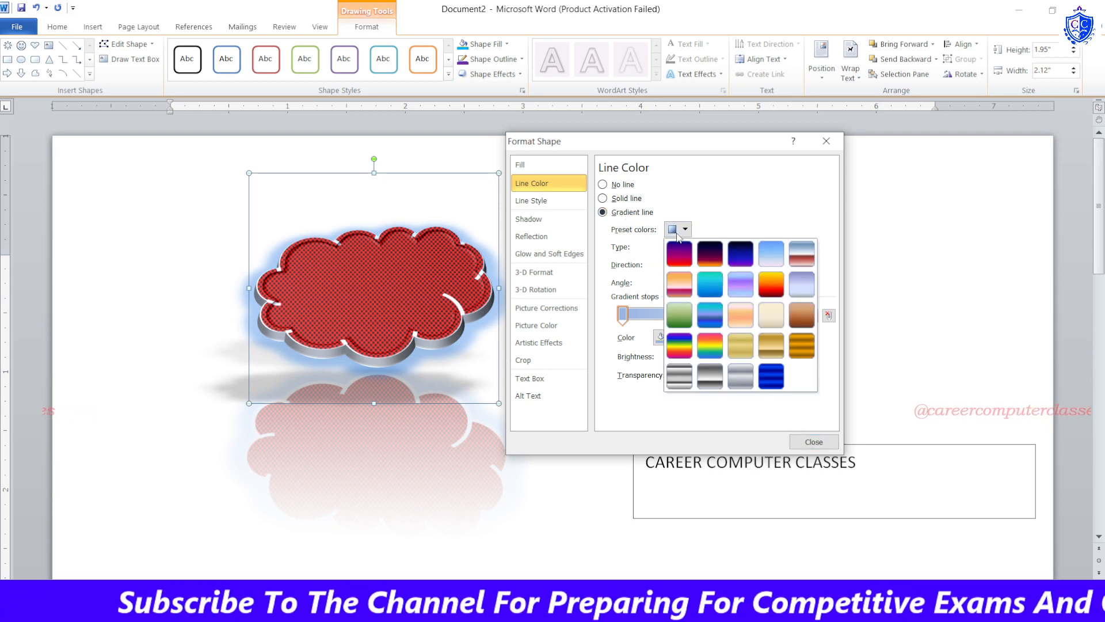
{"action": "left_click", "coordinate": [681, 253]}
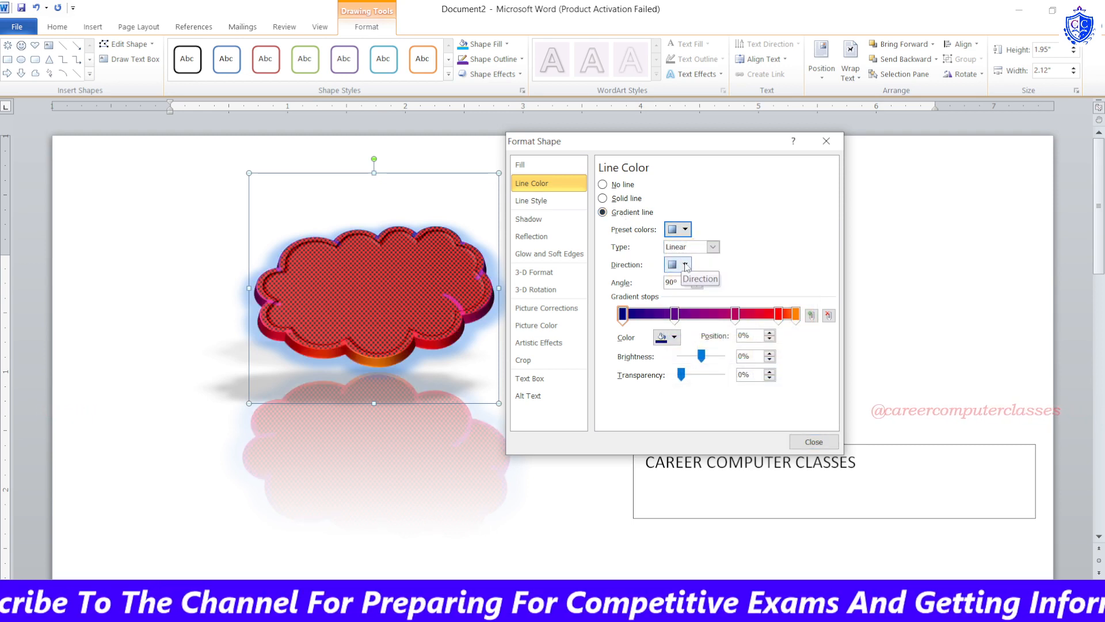
{"action": "left_click", "coordinate": [682, 229]}
{"action": "left_click", "coordinate": [743, 260]}
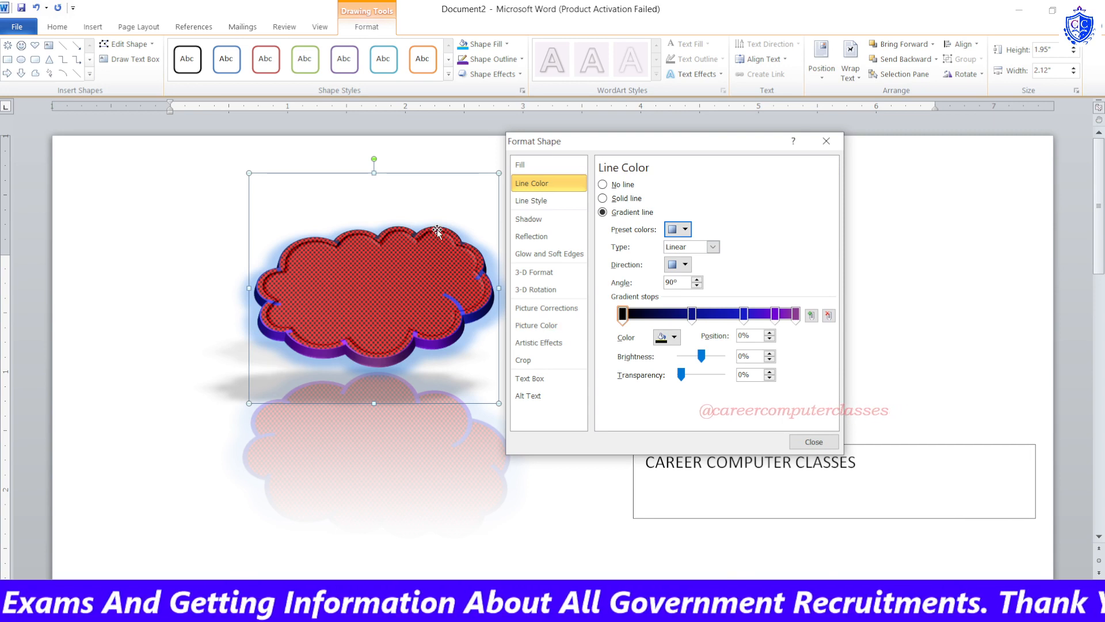
{"action": "left_click", "coordinate": [409, 233]}
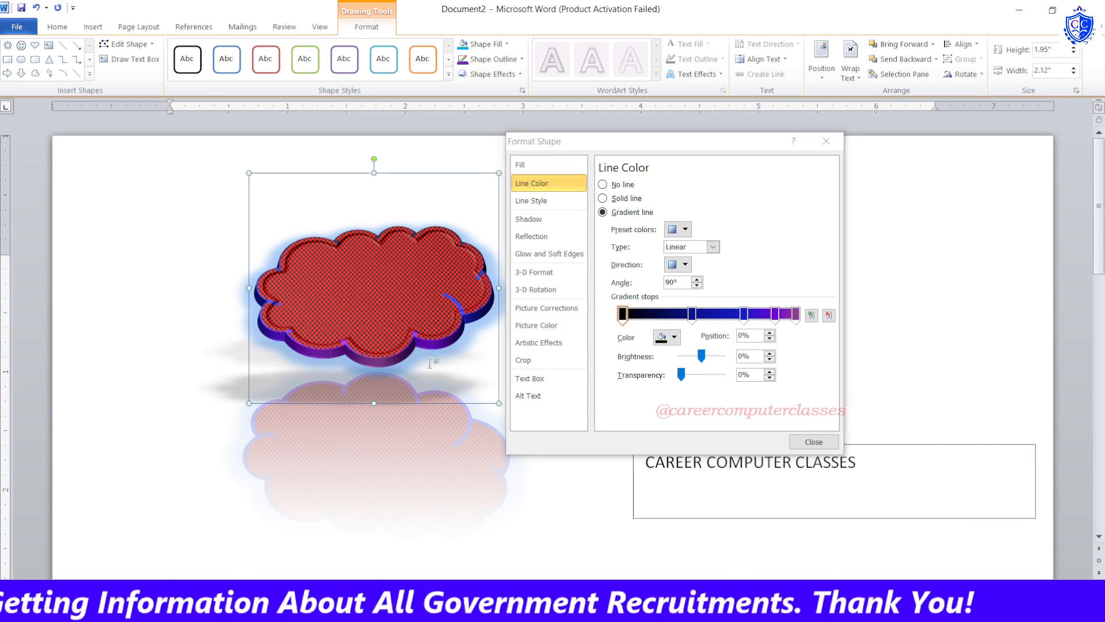
{"action": "left_click_drag", "start_coordinate": [648, 146], "coordinate": [718, 168]}
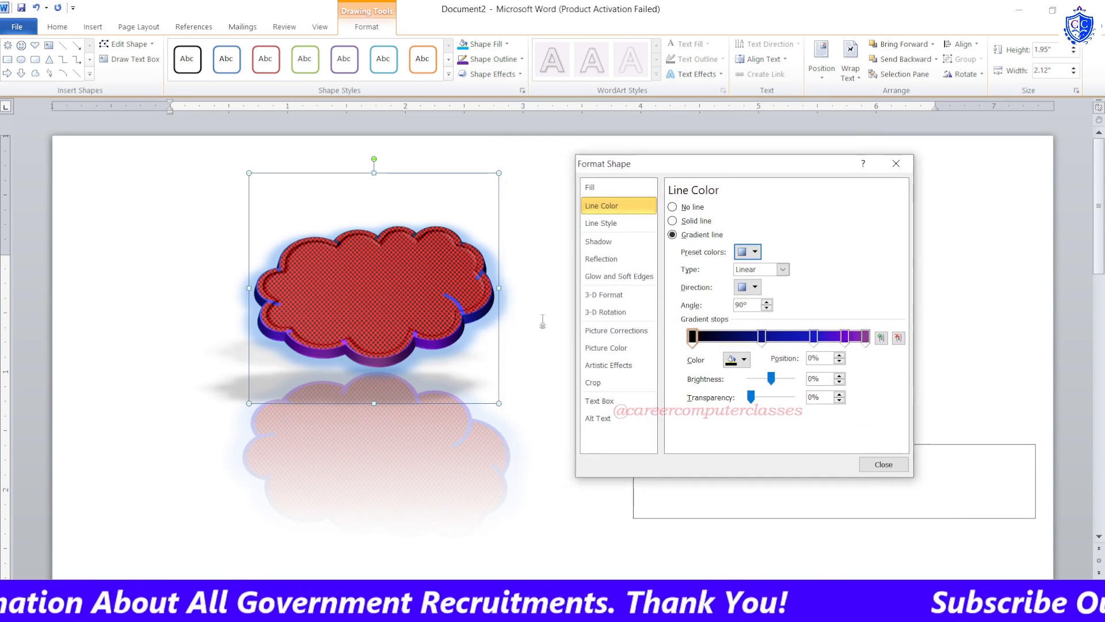
Set the cloud outline's line style to the third compound type and the third dash type
{"action": "left_click", "coordinate": [601, 223]}
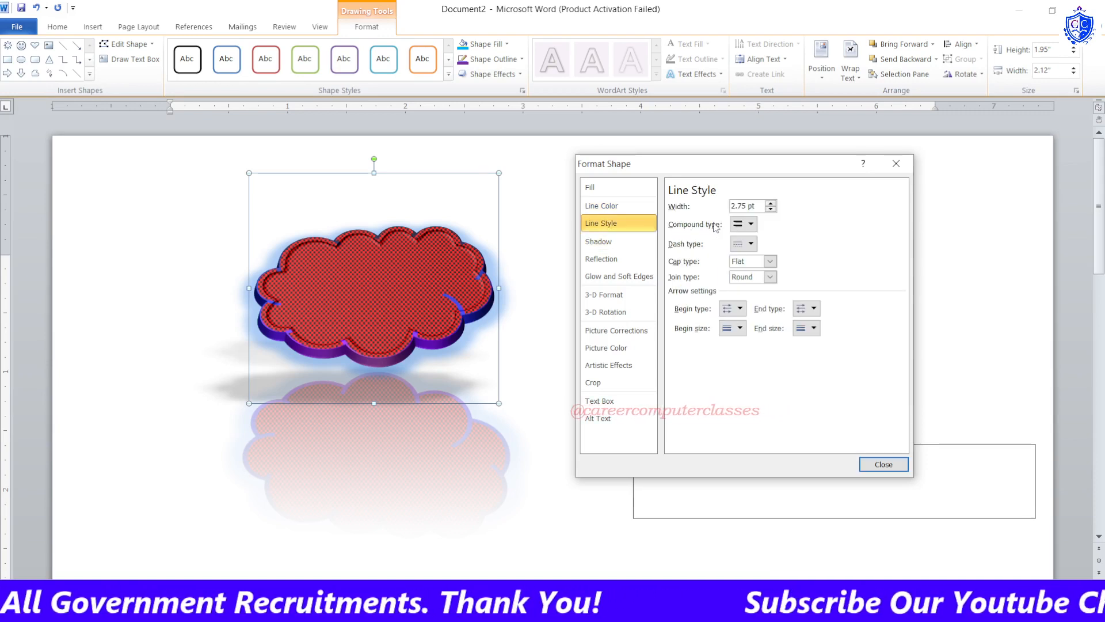
{"action": "left_click", "coordinate": [743, 223]}
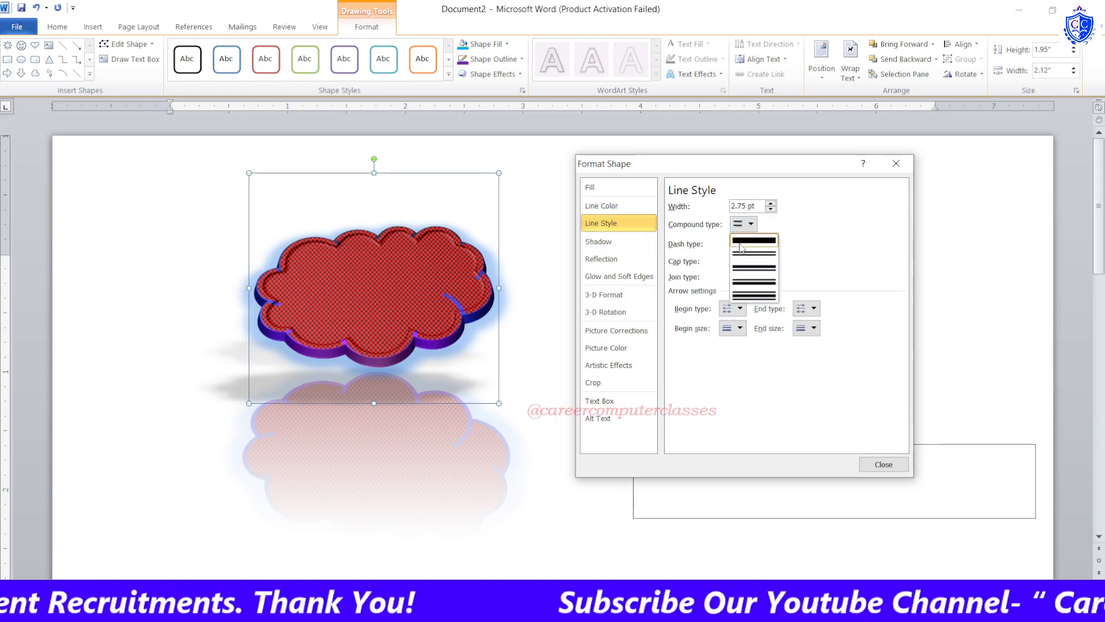
{"action": "left_click", "coordinate": [746, 269]}
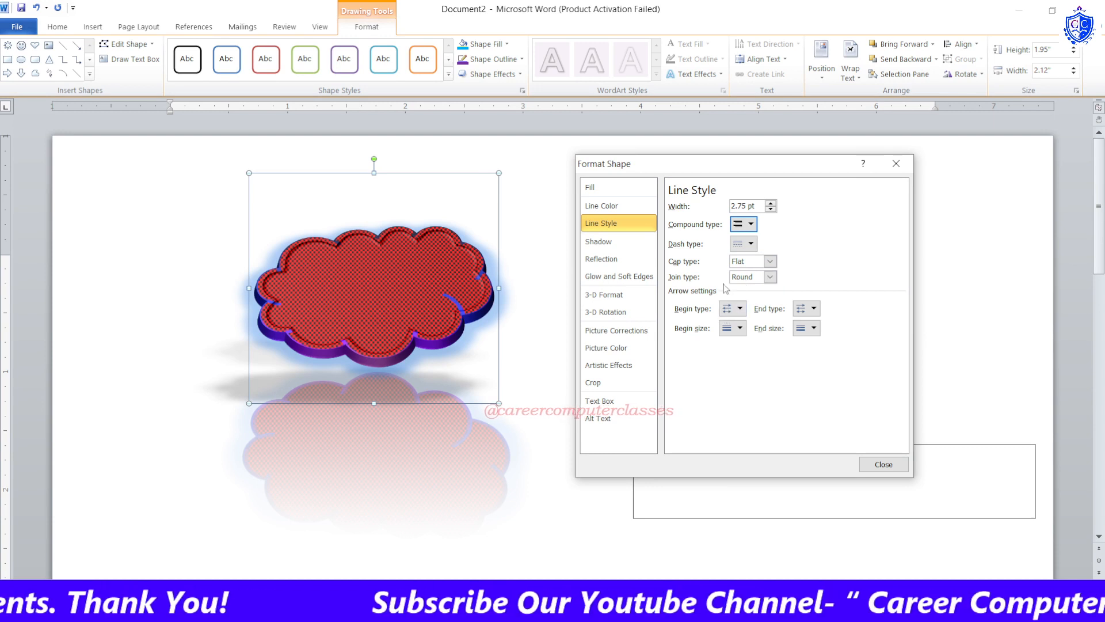
{"action": "left_click", "coordinate": [744, 244]}
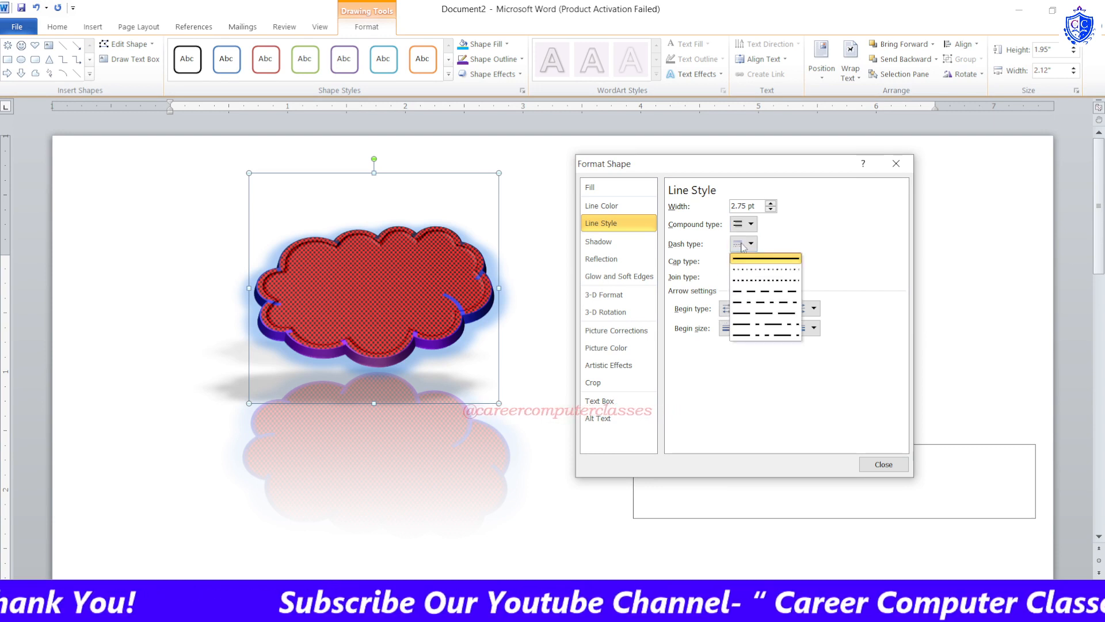
{"action": "left_click", "coordinate": [752, 281]}
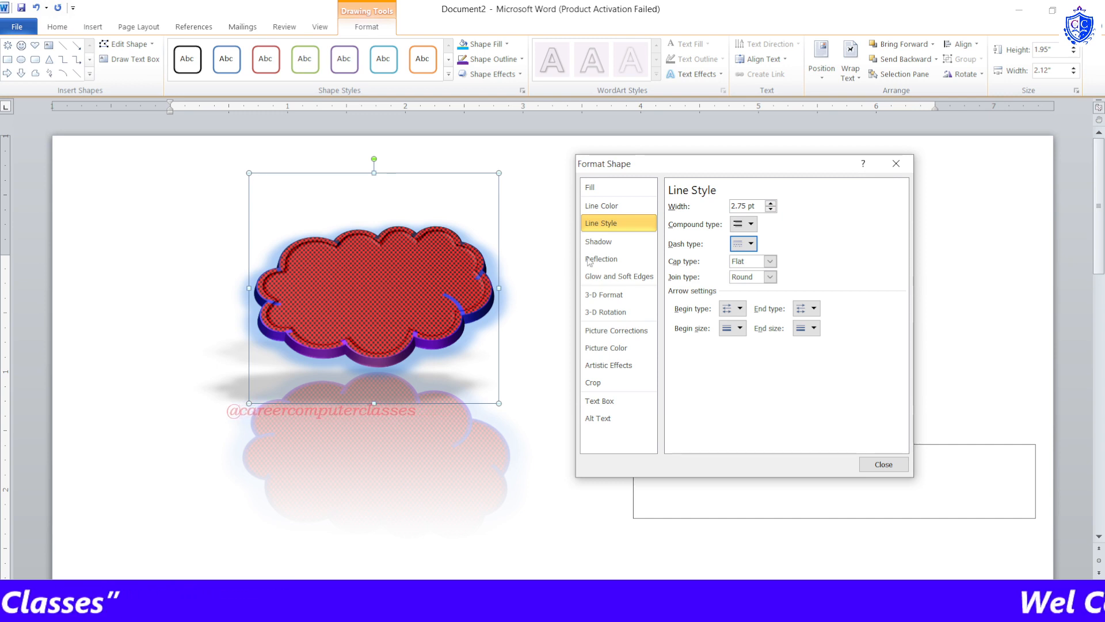
Apply the third Perspective shadow preset to the cloud, with the shadow's transparency at 1% and its size at 117%
{"action": "left_click", "coordinate": [599, 241]}
{"action": "left_click", "coordinate": [720, 208]}
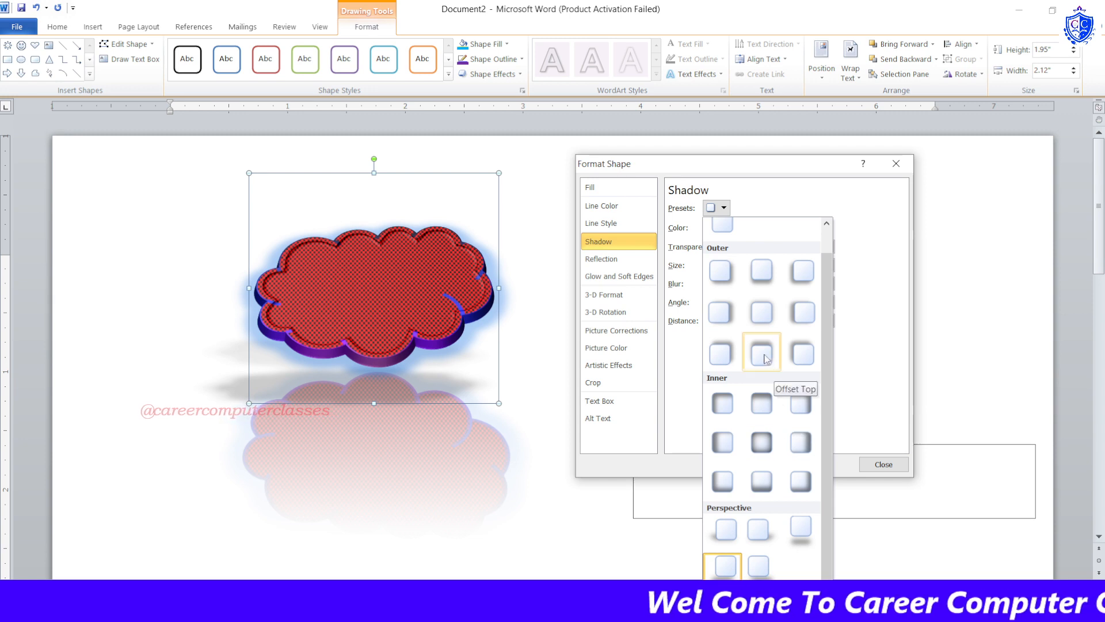
{"action": "left_click", "coordinate": [811, 540]}
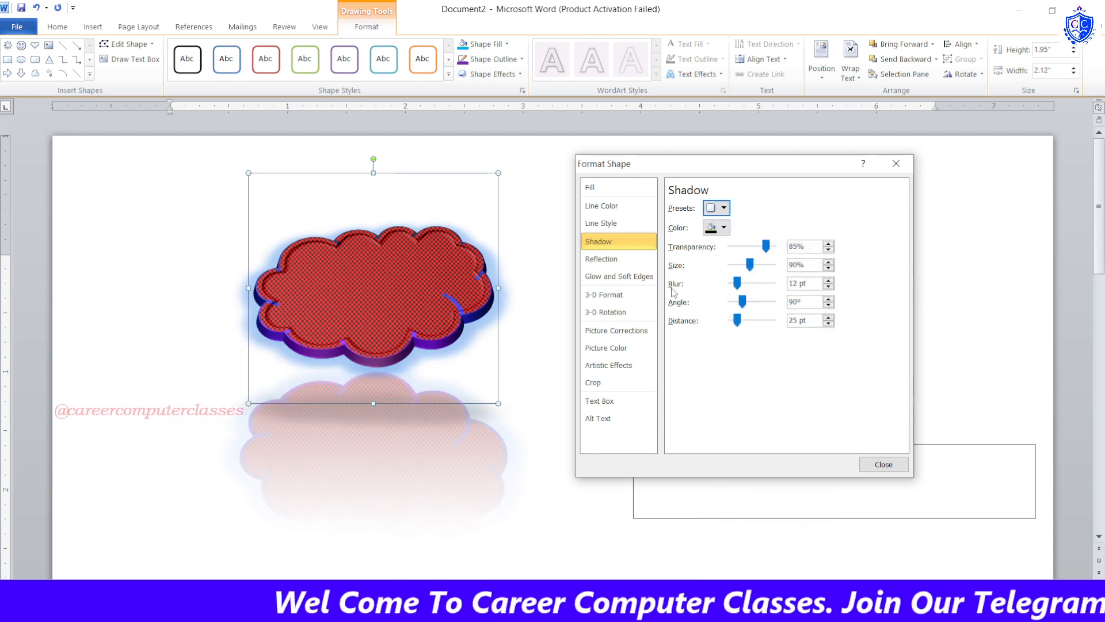
{"action": "left_click_drag", "start_coordinate": [766, 248], "coordinate": [753, 267]}
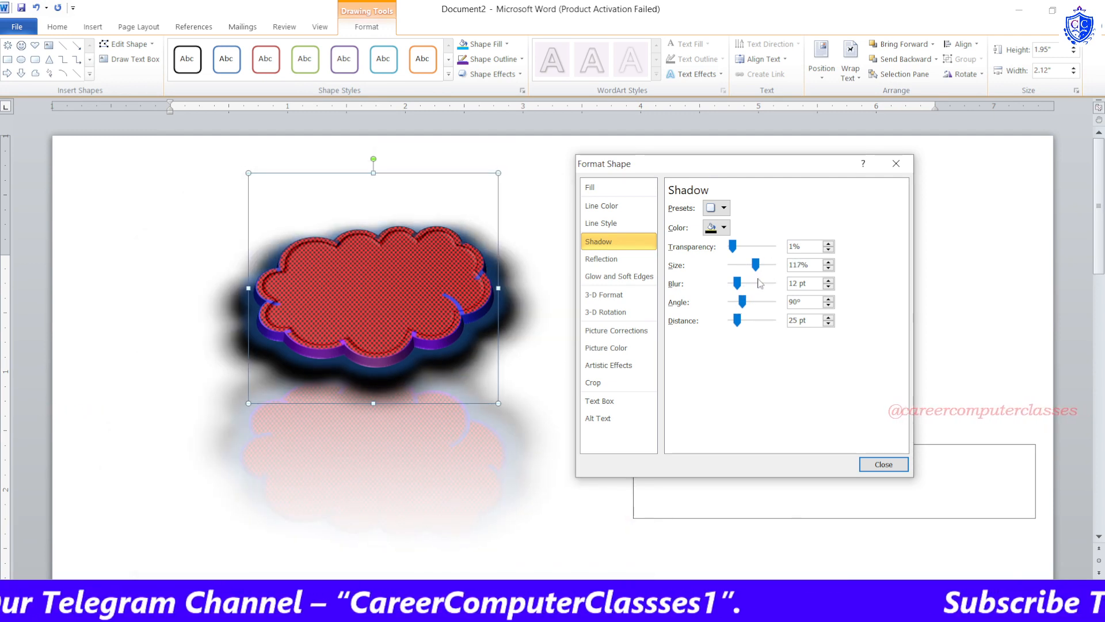
Adjust the cloud shadow's angle through several values, ending at 181°, and set its distance to 156 pt
{"action": "left_click", "coordinate": [753, 301]}
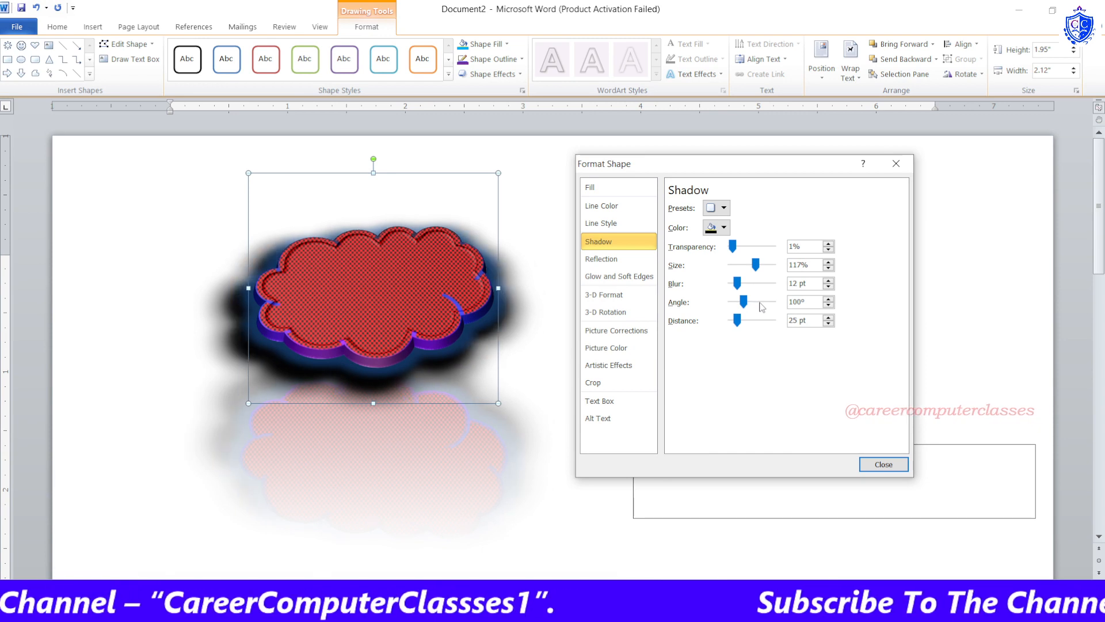
{"action": "left_click", "coordinate": [758, 304]}
{"action": "left_click_drag", "start_coordinate": [744, 302], "coordinate": [763, 322]}
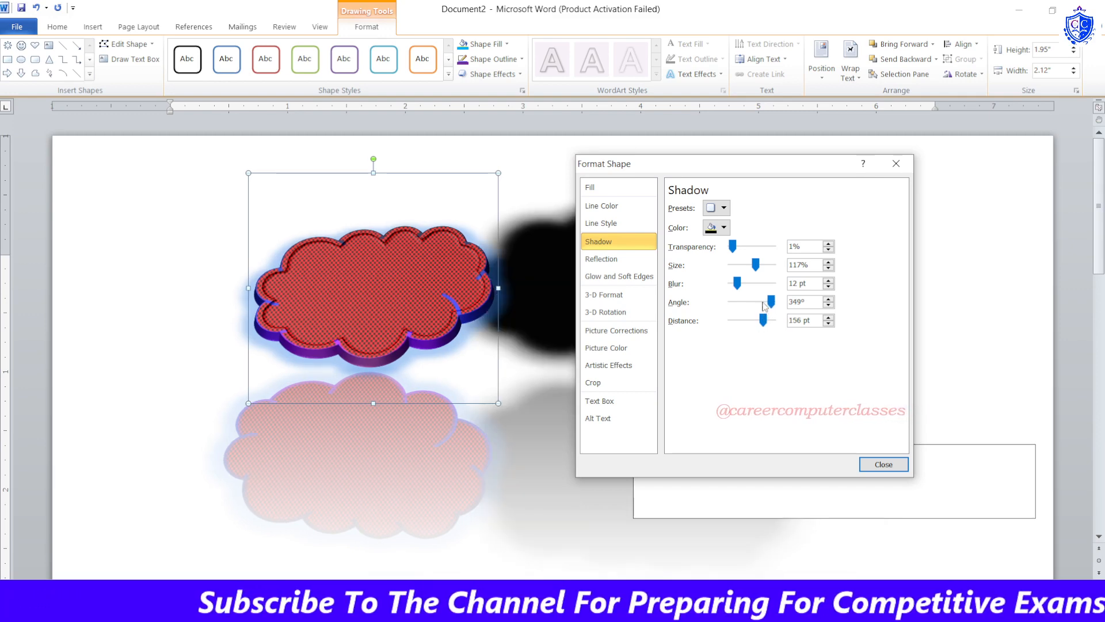
{"action": "left_click", "coordinate": [732, 304]}
{"action": "left_click", "coordinate": [733, 303]}
{"action": "left_click", "coordinate": [733, 303]}
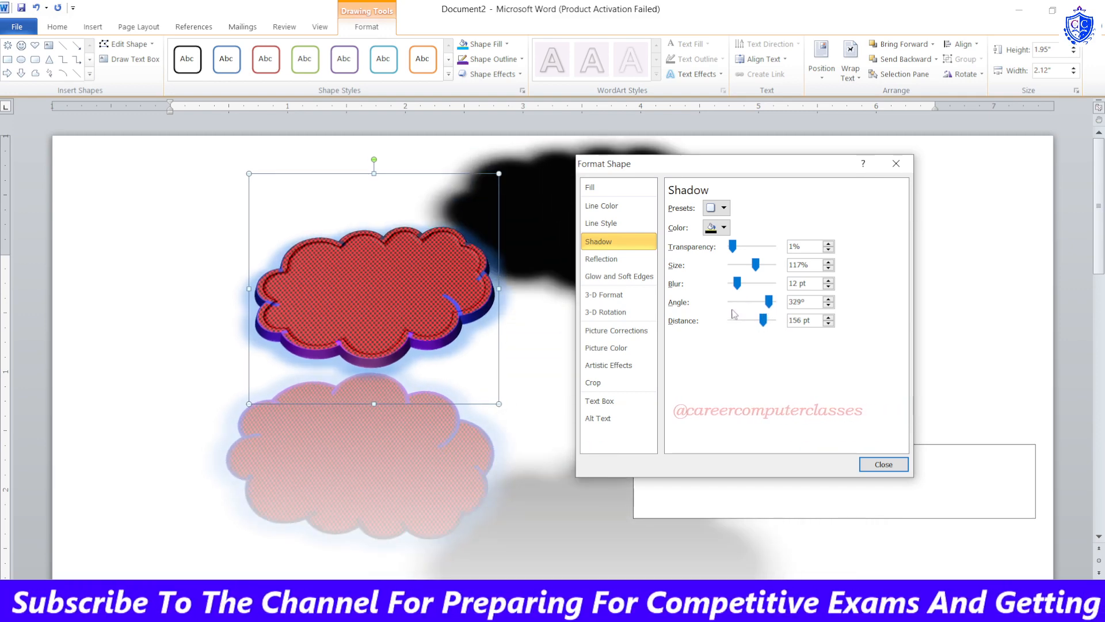
{"action": "left_click_drag", "start_coordinate": [720, 163], "coordinate": [845, 294]}
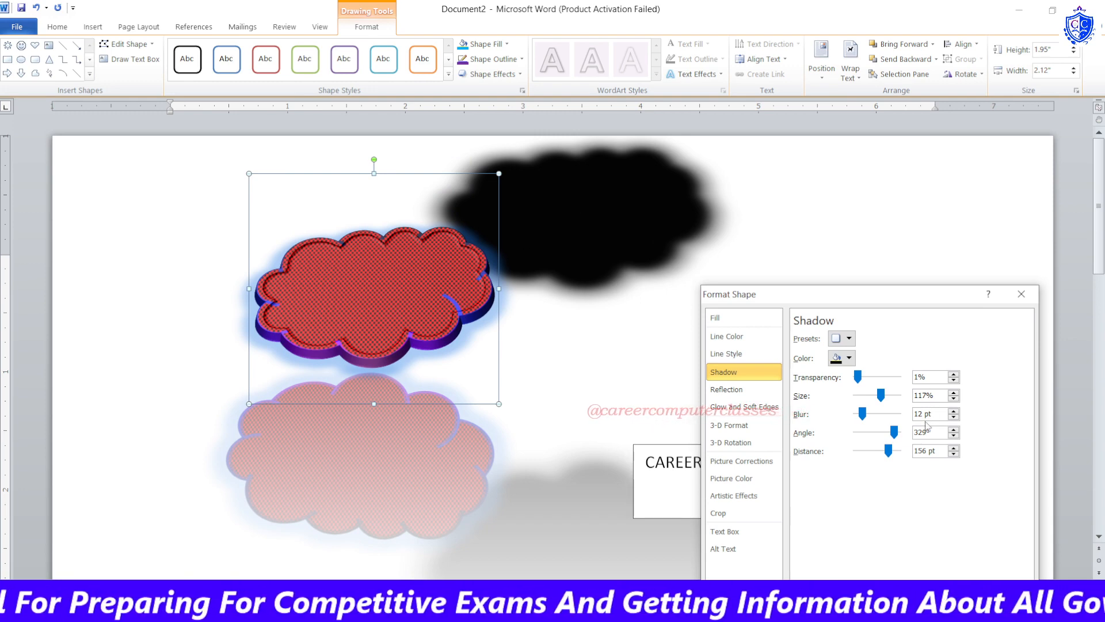
{"action": "left_click_drag", "start_coordinate": [894, 432], "coordinate": [878, 434]}
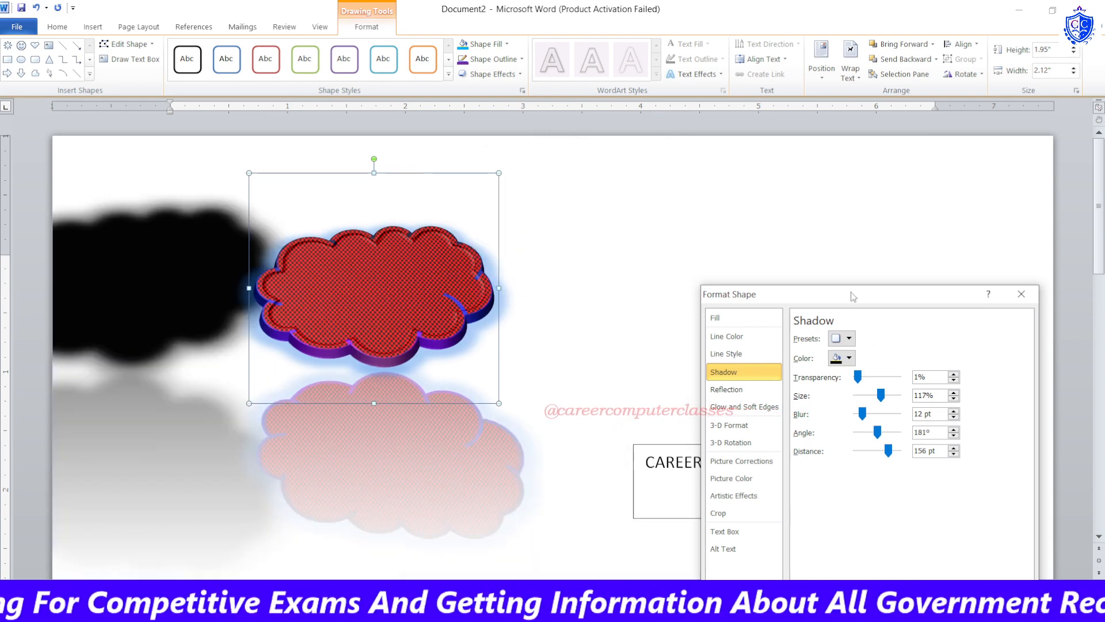
{"action": "left_click_drag", "start_coordinate": [853, 297], "coordinate": [775, 215]}
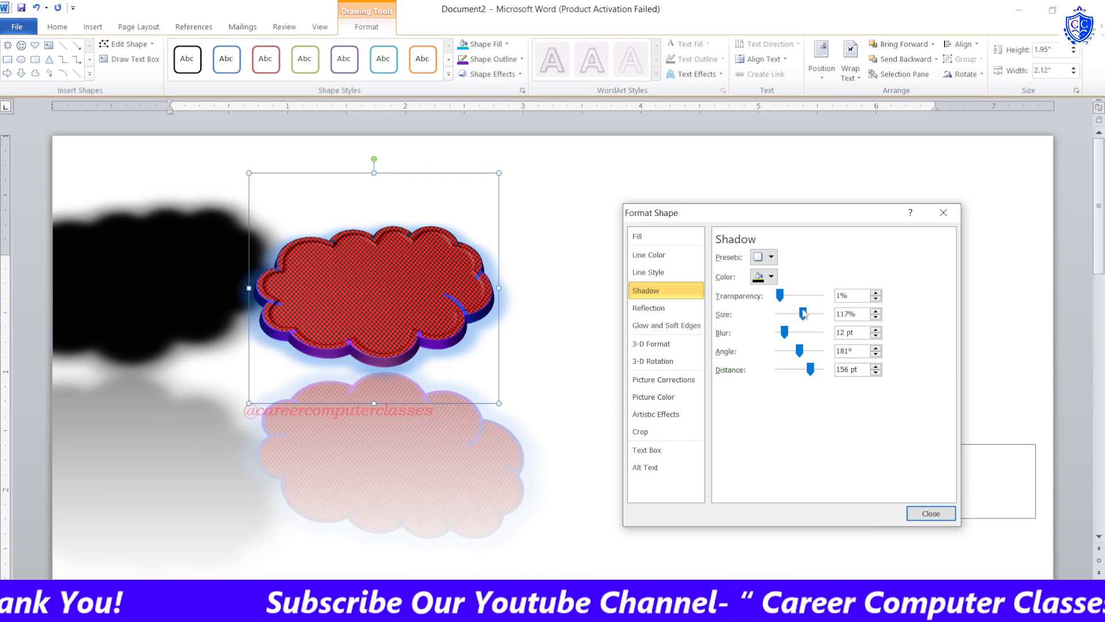
Try several reflection presets on the cloud, including No Reflection, and apply the variation in the third row, second column
{"action": "left_click", "coordinate": [668, 314]}
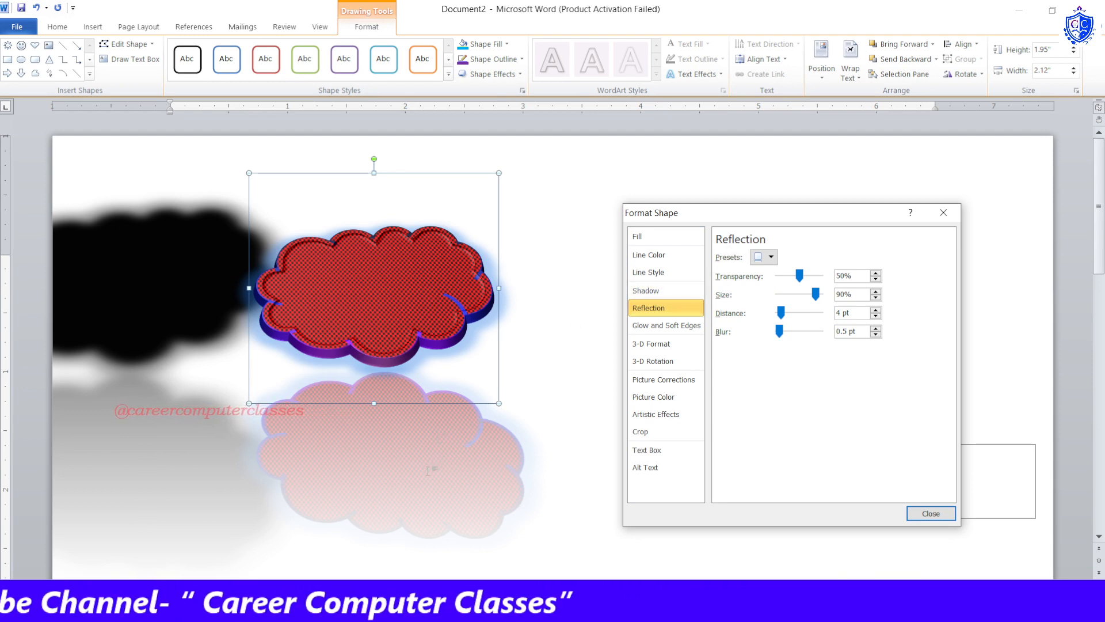
{"action": "left_click", "coordinate": [771, 257]}
{"action": "left_click", "coordinate": [866, 451]}
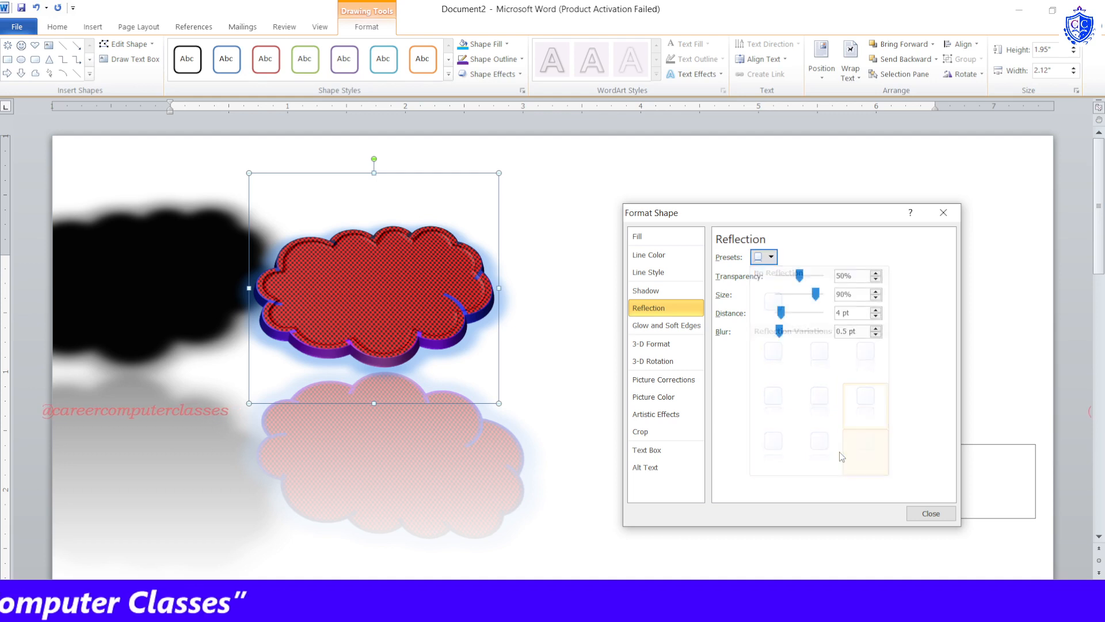
{"action": "left_click", "coordinate": [759, 257]}
{"action": "left_click", "coordinate": [773, 302]}
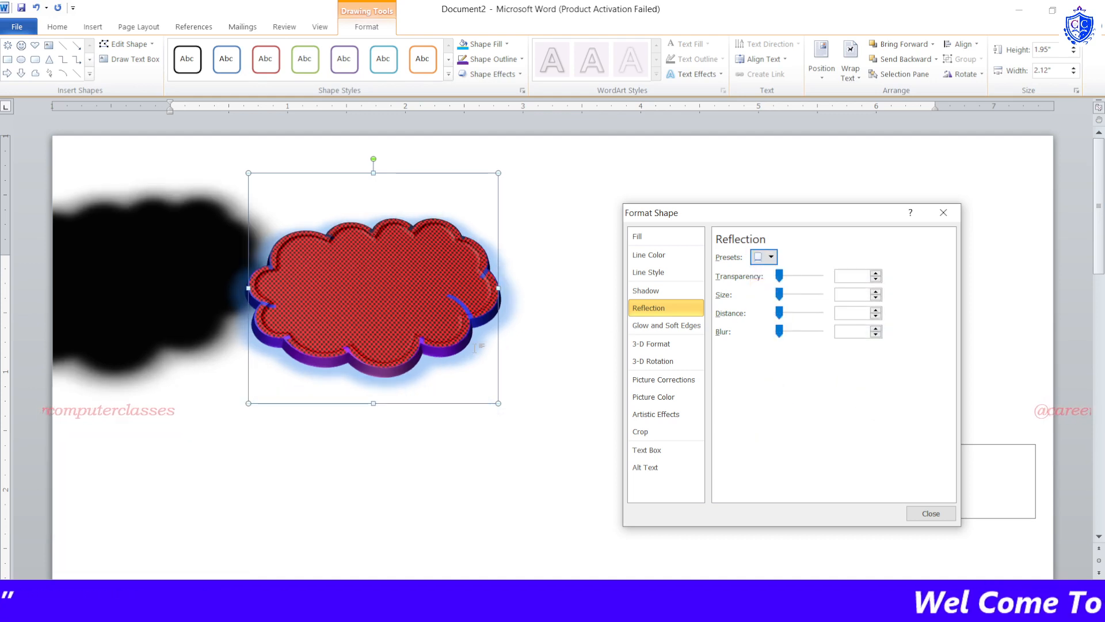
{"action": "left_click", "coordinate": [771, 258]}
{"action": "left_click", "coordinate": [776, 352]}
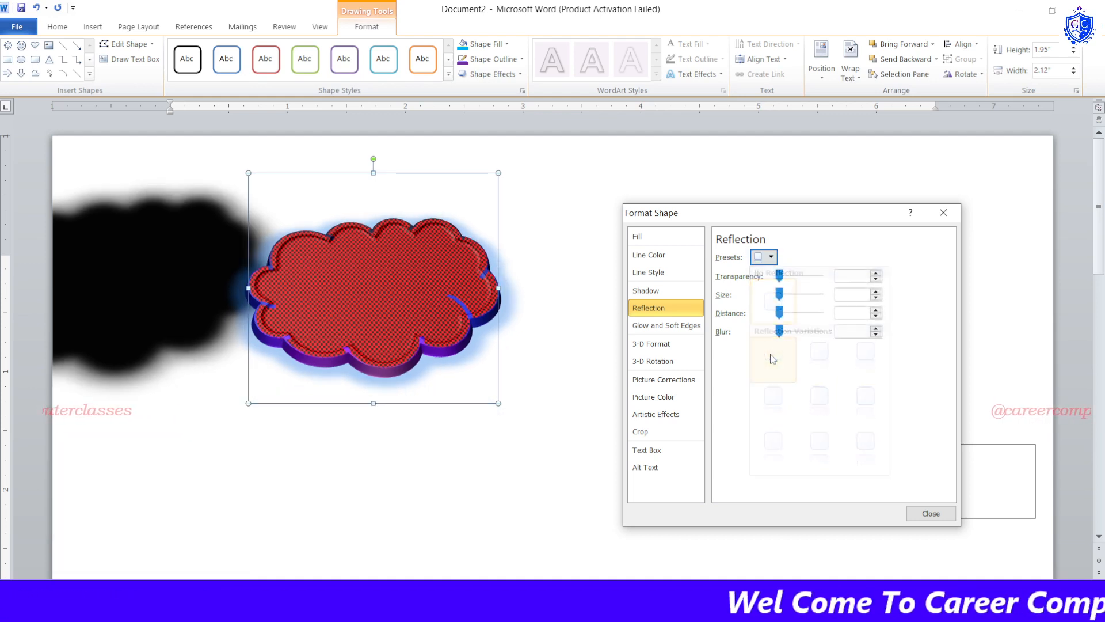
{"action": "left_click", "coordinate": [772, 258]}
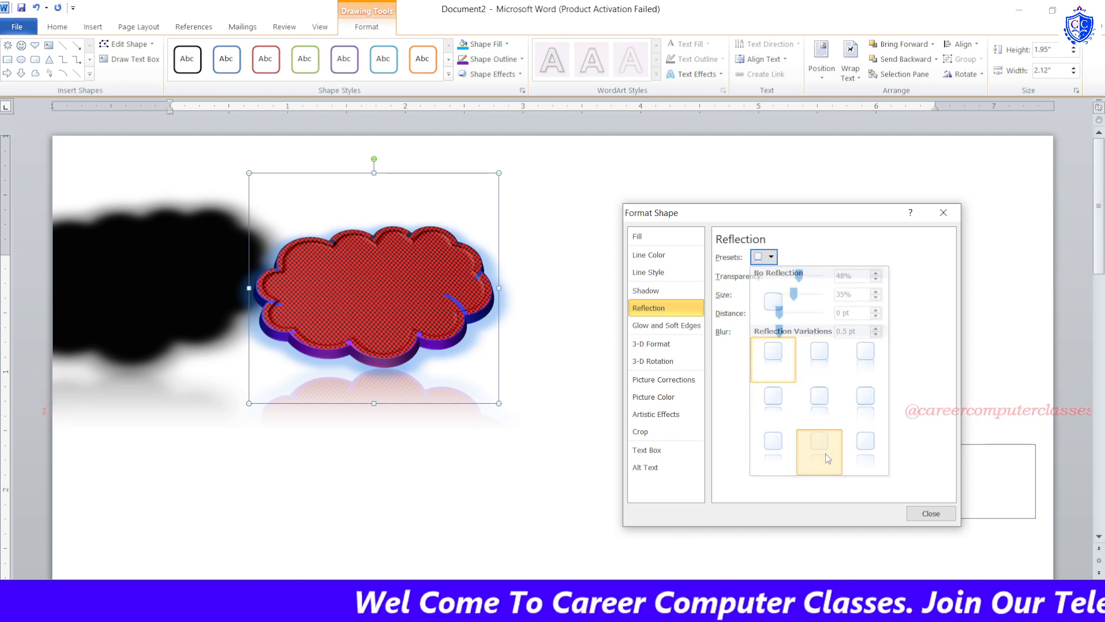
{"action": "left_click", "coordinate": [828, 454]}
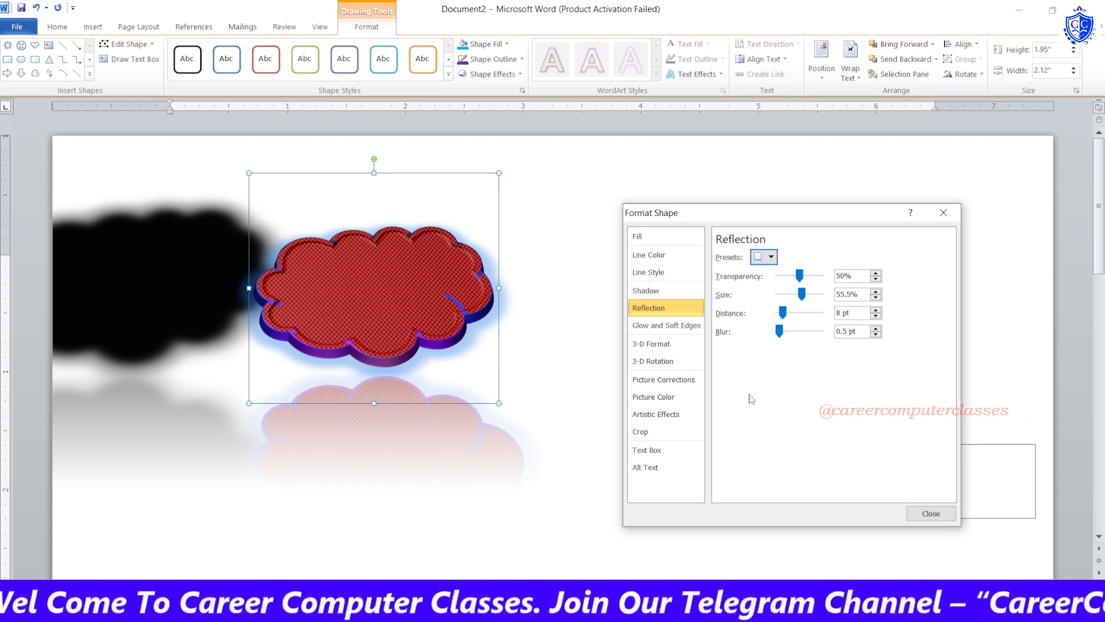
Apply the purple glow variation from the fourth row to the cloud, with glow size 60 pt and transparency 34%
{"action": "left_click", "coordinate": [675, 326]}
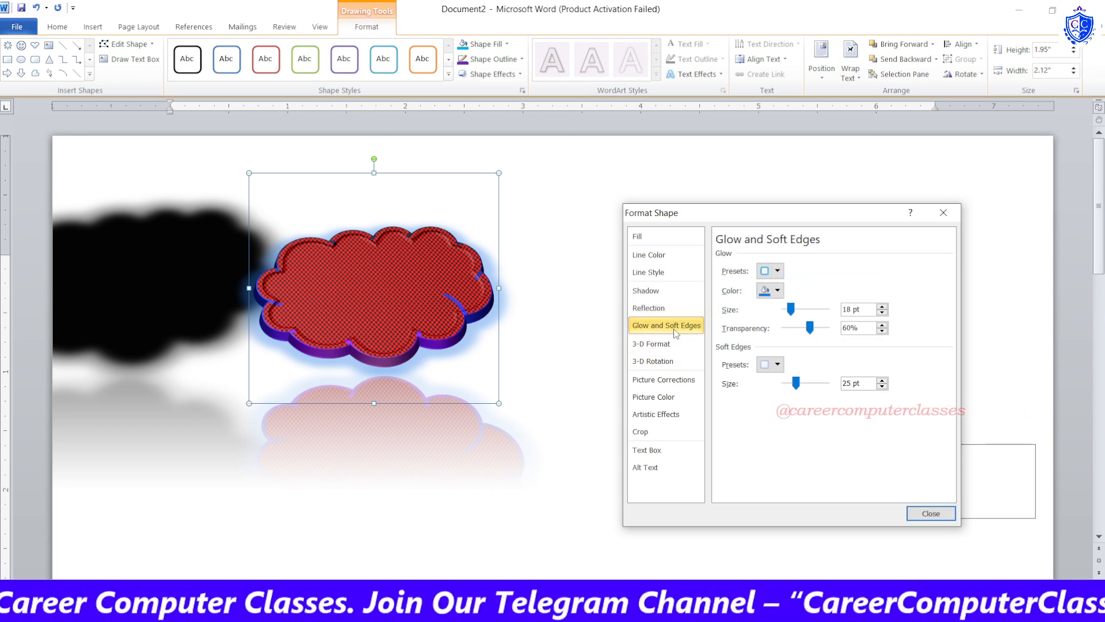
{"action": "left_click", "coordinate": [766, 272]}
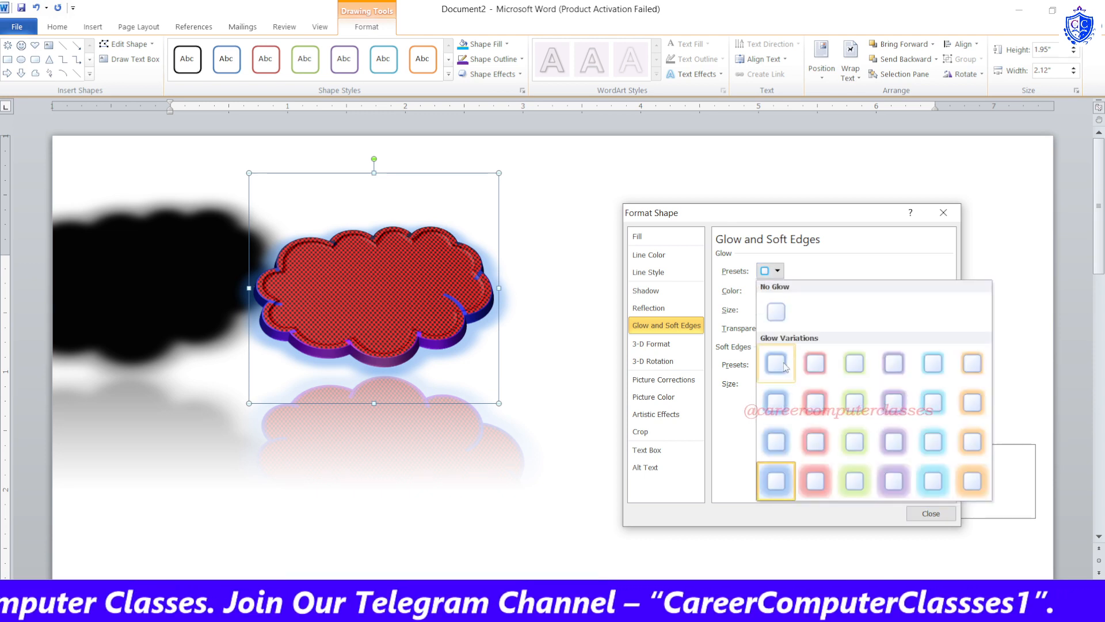
{"action": "left_click", "coordinate": [881, 481]}
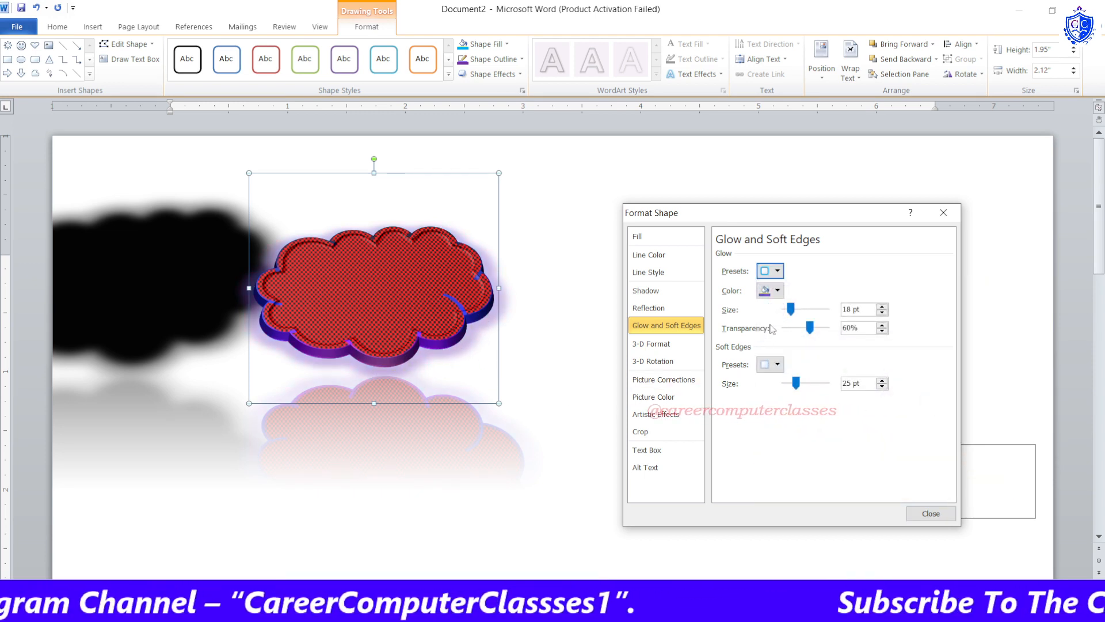
{"action": "left_click_drag", "start_coordinate": [792, 311], "coordinate": [818, 312]}
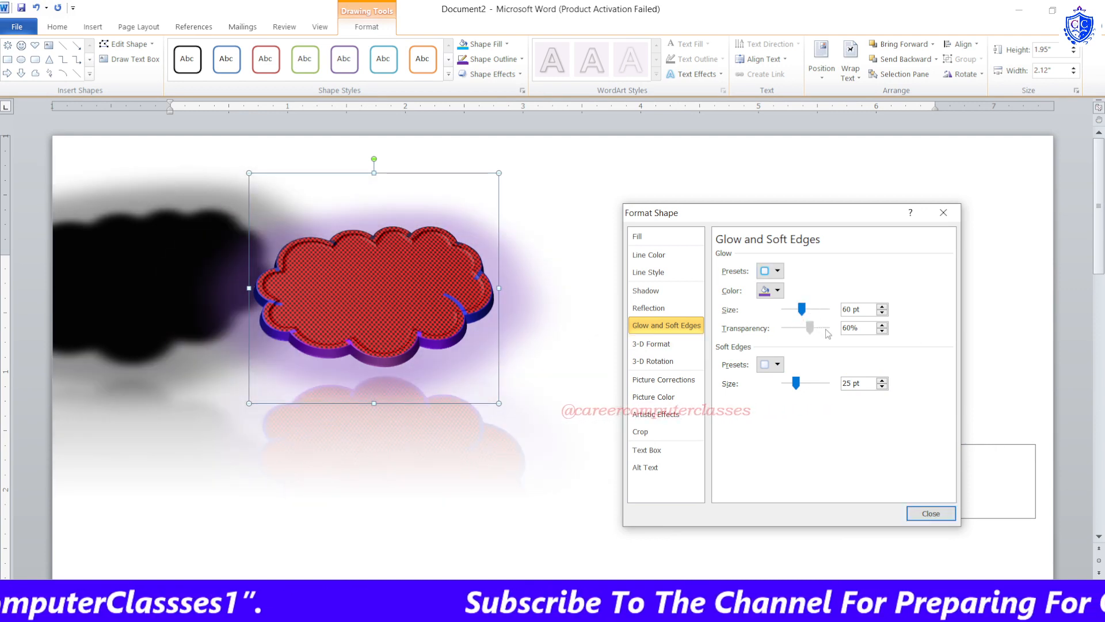
{"action": "left_click_drag", "start_coordinate": [810, 328], "coordinate": [801, 334]}
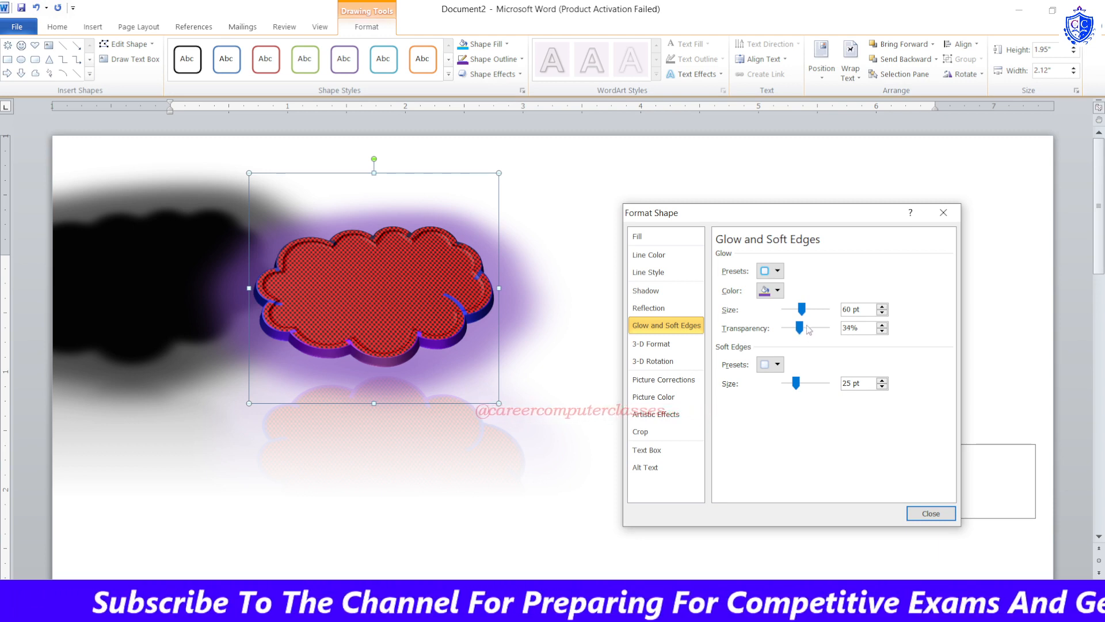
Apply the 2.5 Point soft edges preset to the cloud
{"action": "left_click", "coordinate": [778, 365]}
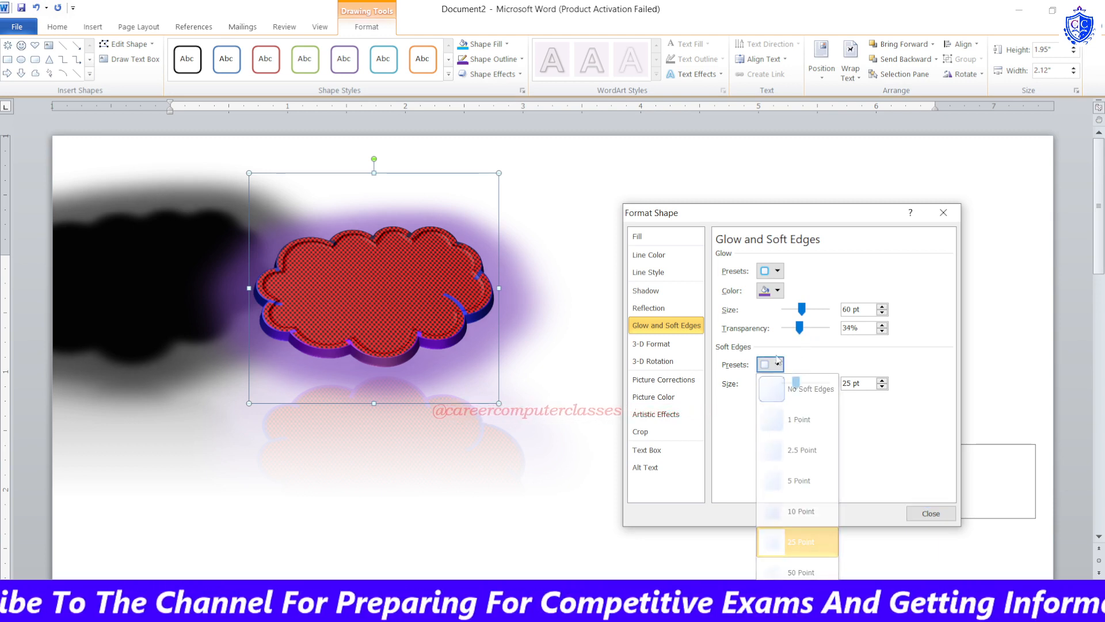
{"action": "left_click", "coordinate": [772, 366]}
{"action": "left_click", "coordinate": [772, 365]}
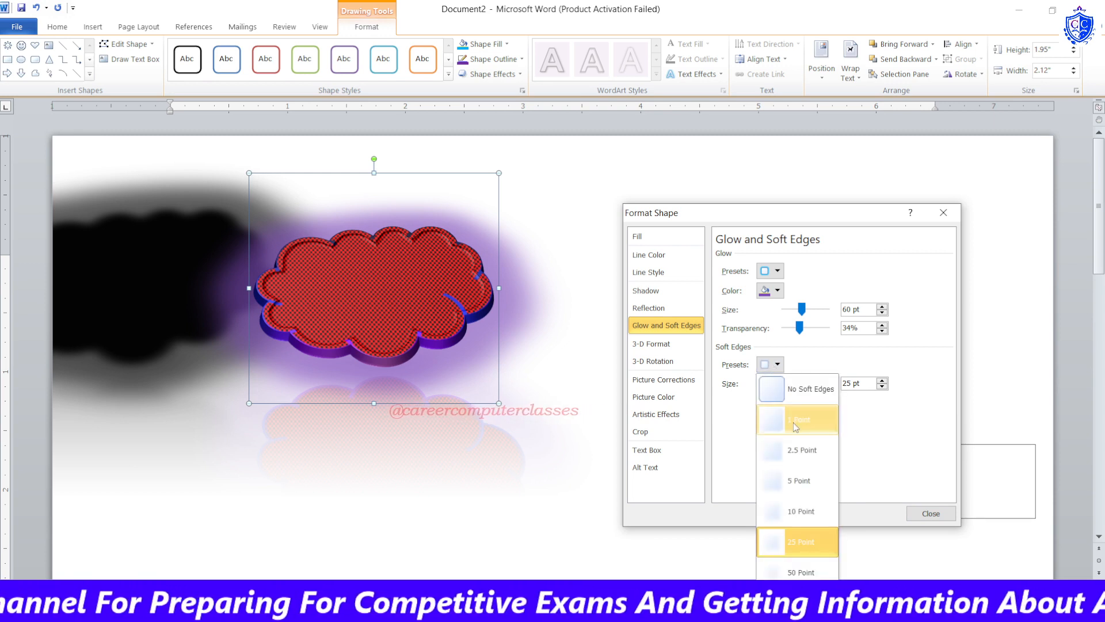
{"action": "left_click", "coordinate": [783, 450]}
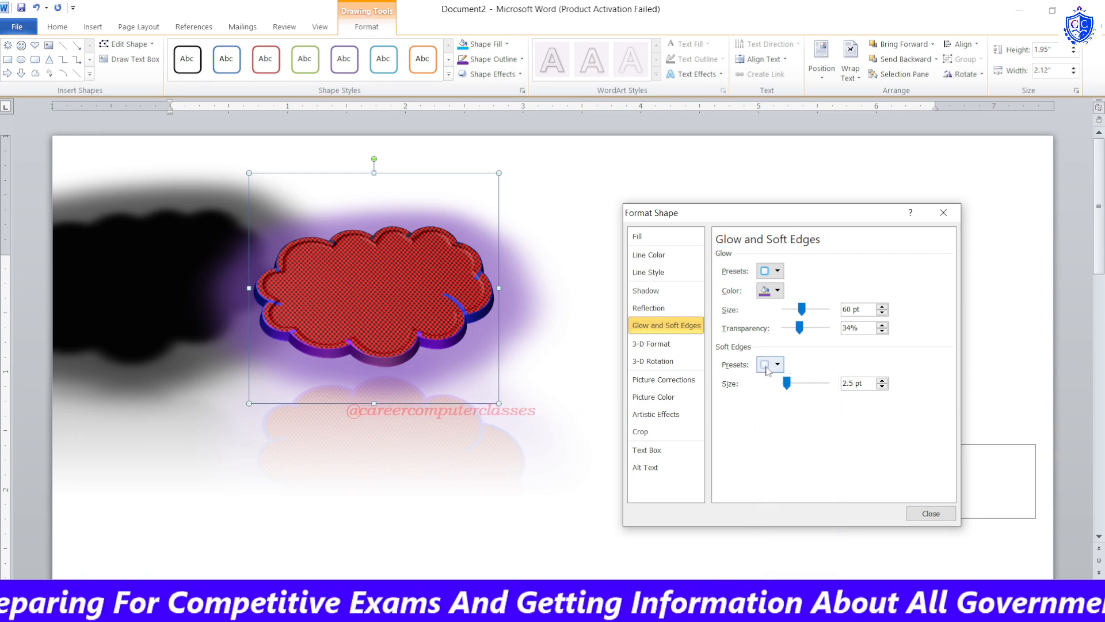
Try the top bevel in the third row, second column on the cloud, and apply the one in the second row, first column
{"action": "left_click", "coordinate": [676, 355]}
{"action": "left_click", "coordinate": [671, 344]}
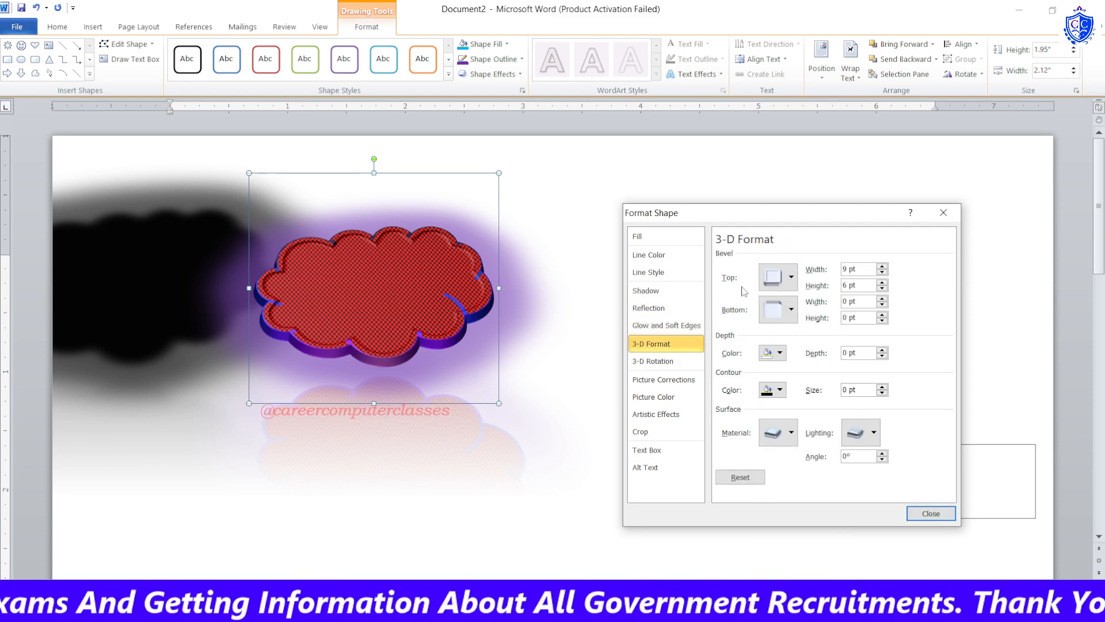
{"action": "left_click", "coordinate": [779, 278]}
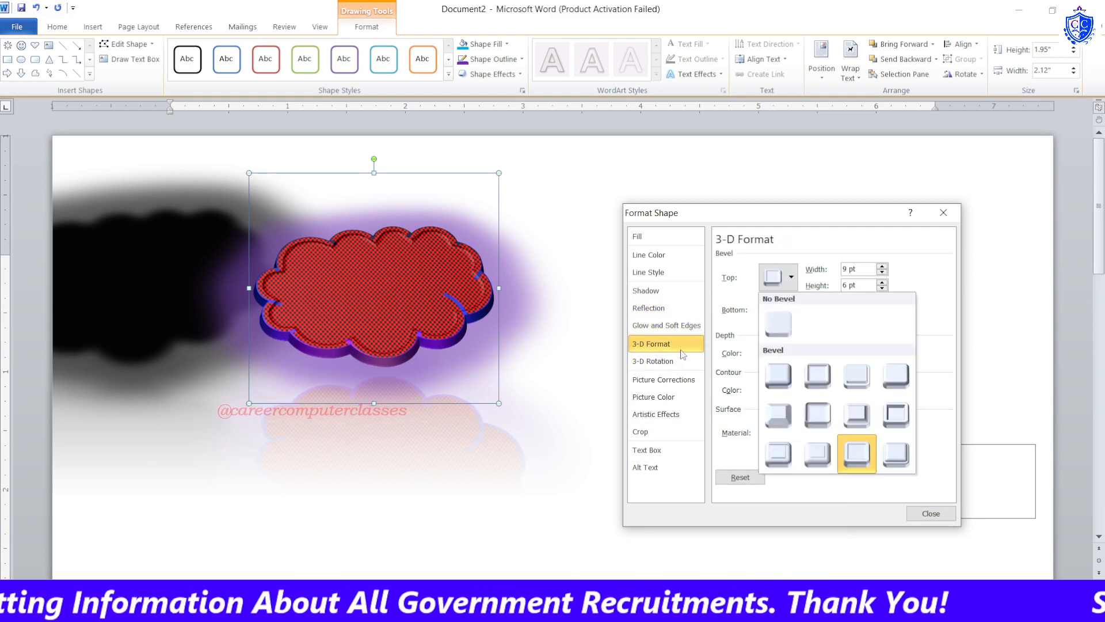
{"action": "left_click", "coordinate": [817, 453]}
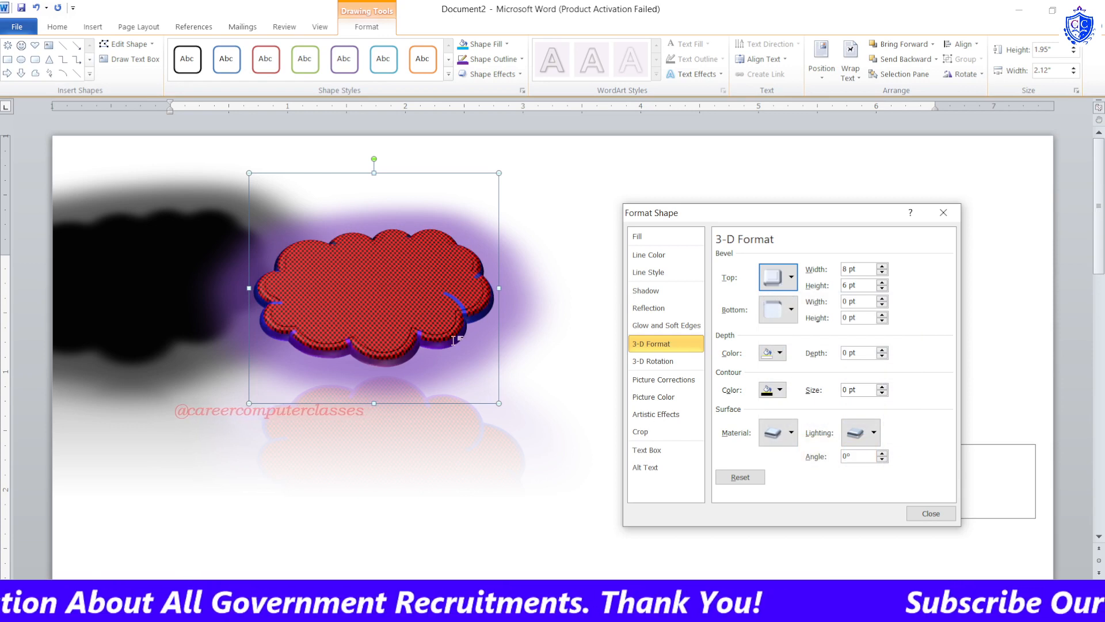
{"action": "left_click", "coordinate": [792, 279]}
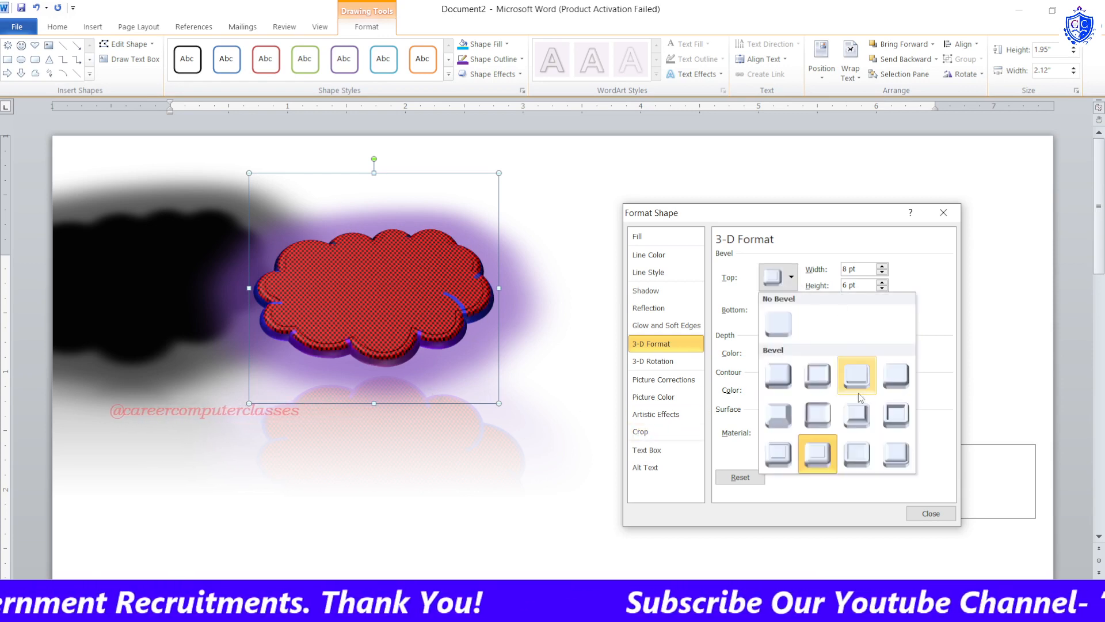
{"action": "left_click", "coordinate": [779, 414]}
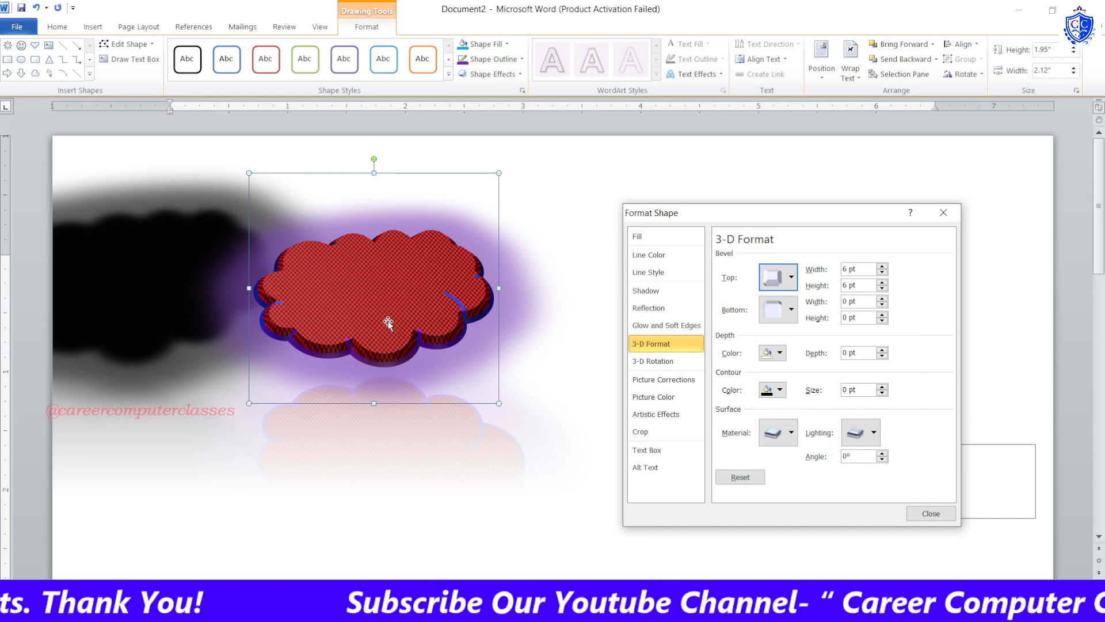
Try the second Parallel 3-D rotation preset on the cloud, and apply the Parallel preset in the second row, third column
{"action": "left_click", "coordinate": [652, 361]}
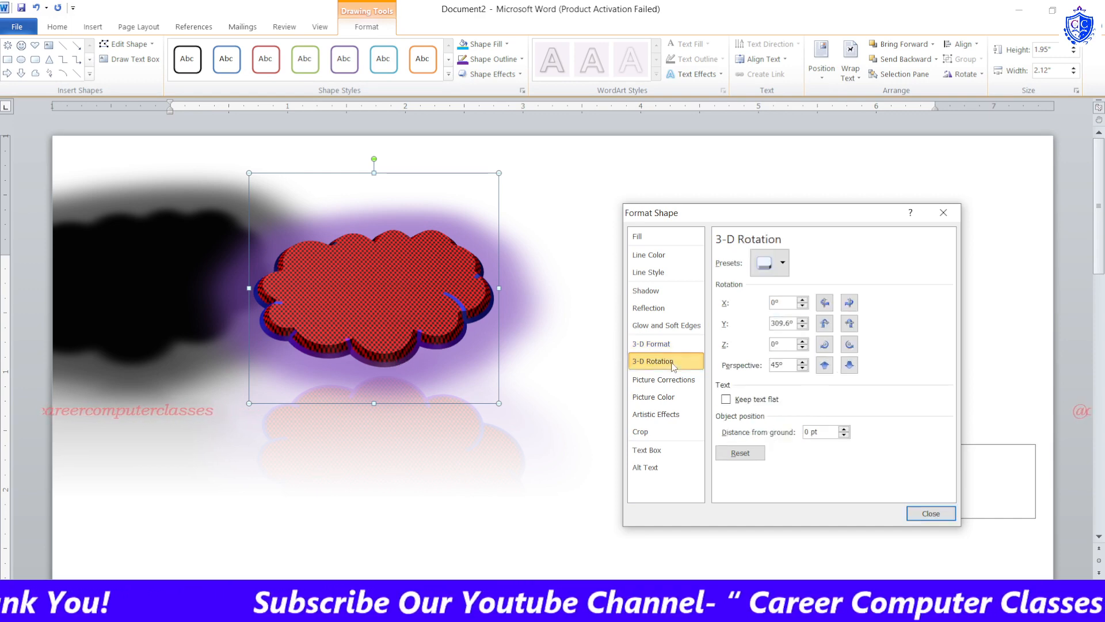
{"action": "left_click", "coordinate": [772, 263]}
{"action": "left_click", "coordinate": [808, 361]}
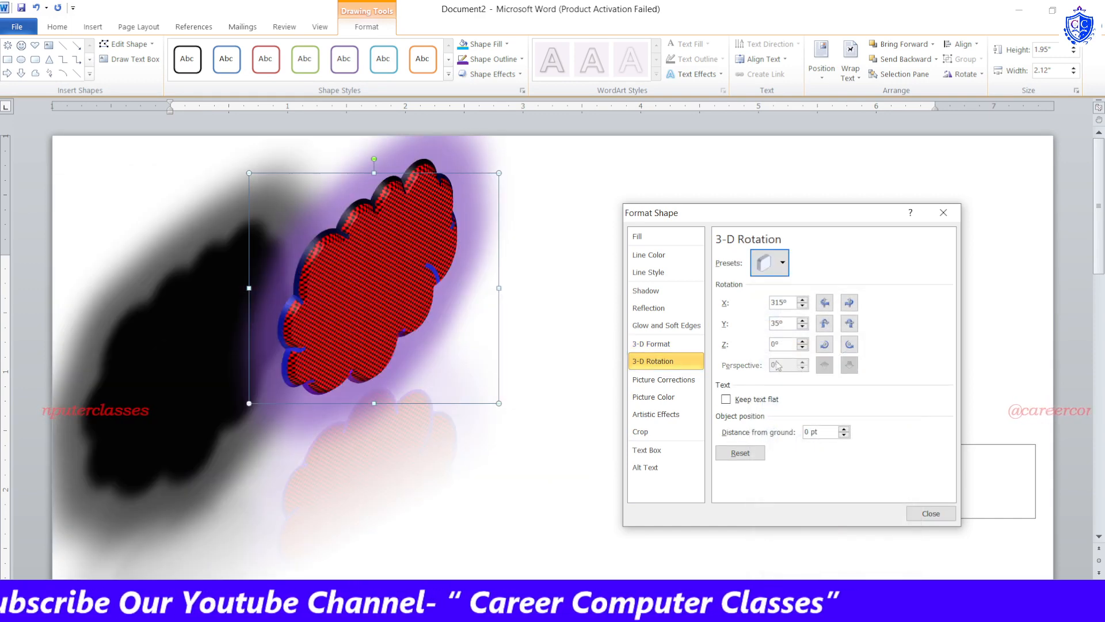
{"action": "left_click", "coordinate": [771, 263]}
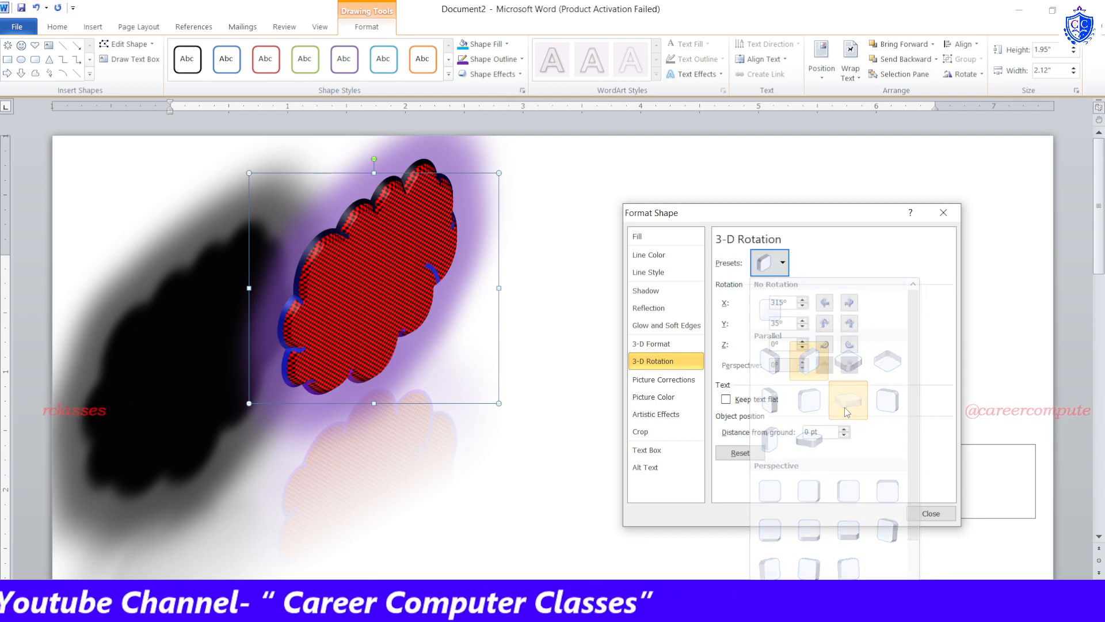
{"action": "left_click", "coordinate": [845, 406]}
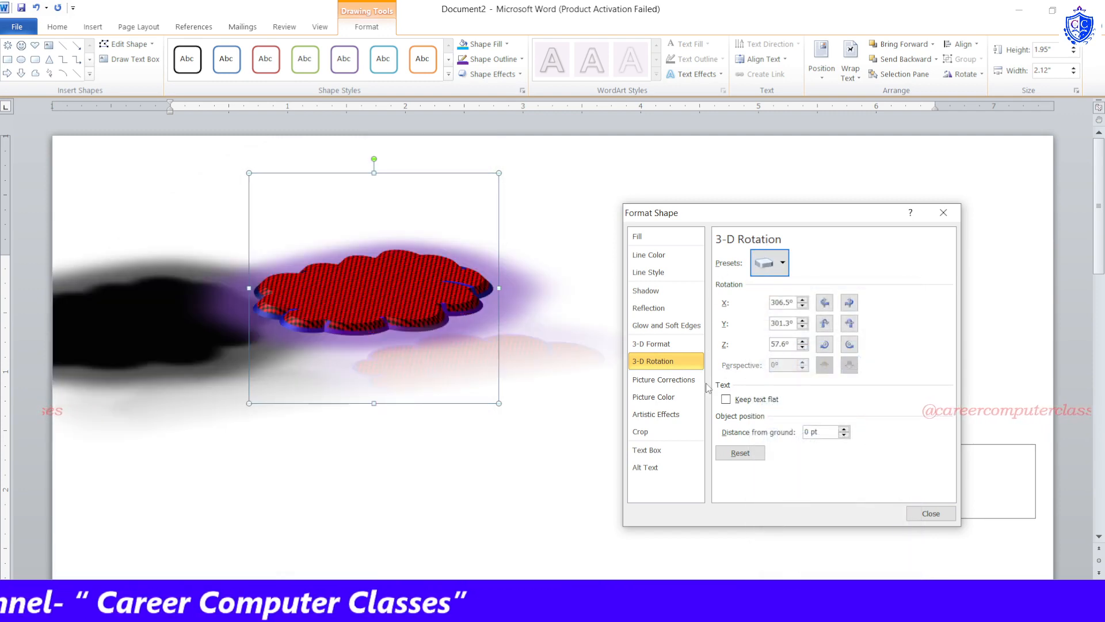
Fill the cloud with the picture of a red and yellow leaf, inserted from a file
{"action": "left_click", "coordinate": [667, 381]}
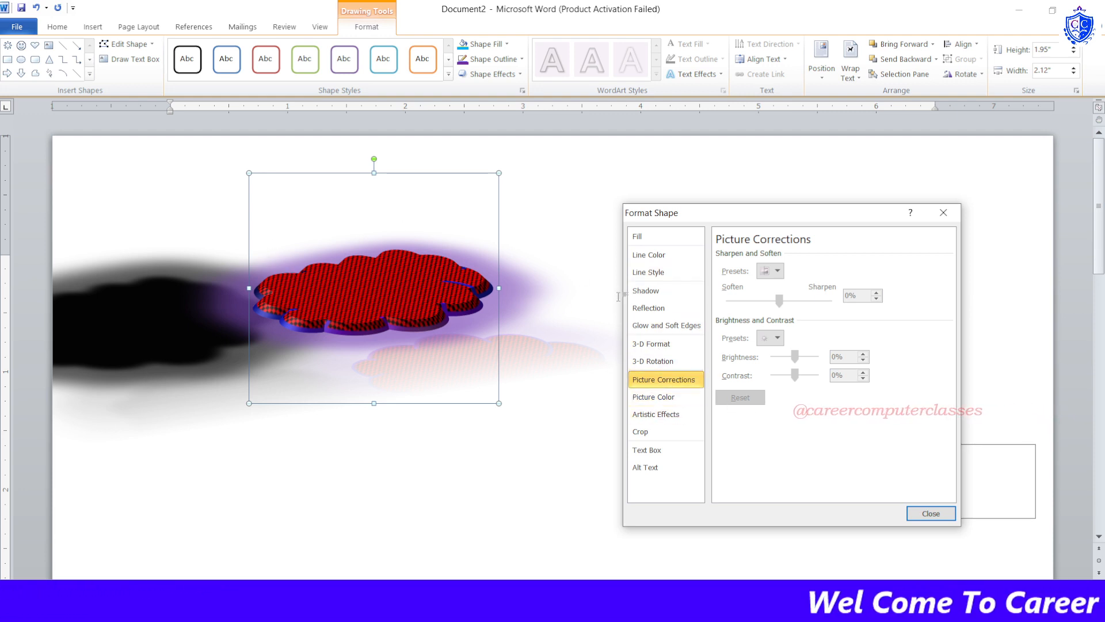
{"action": "left_click", "coordinate": [659, 240]}
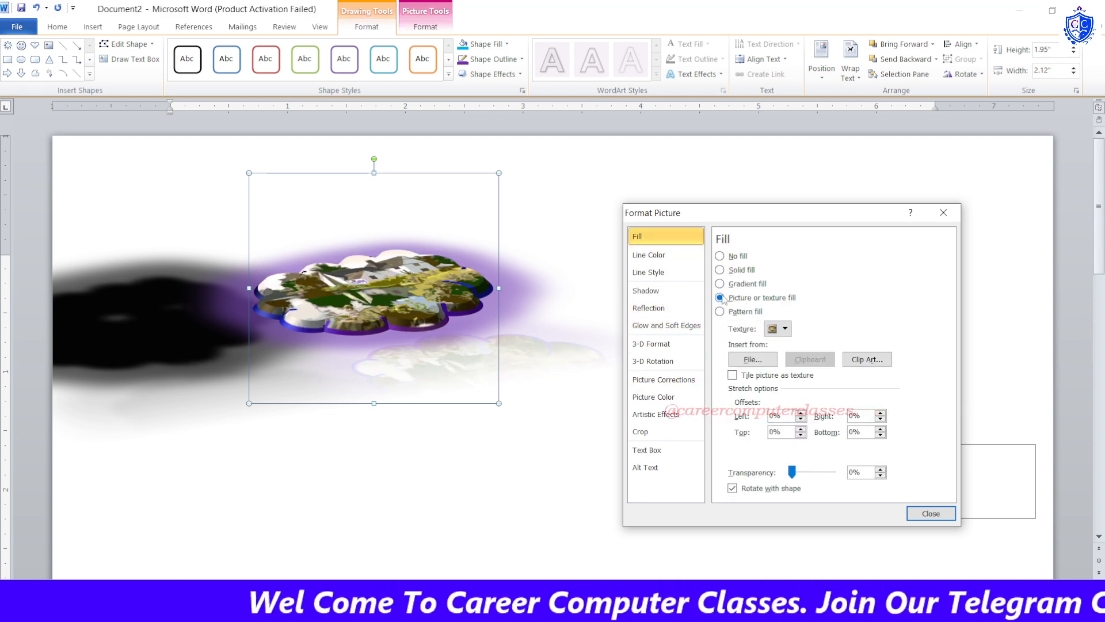
{"action": "left_click", "coordinate": [754, 365]}
{"action": "left_click", "coordinate": [798, 328]}
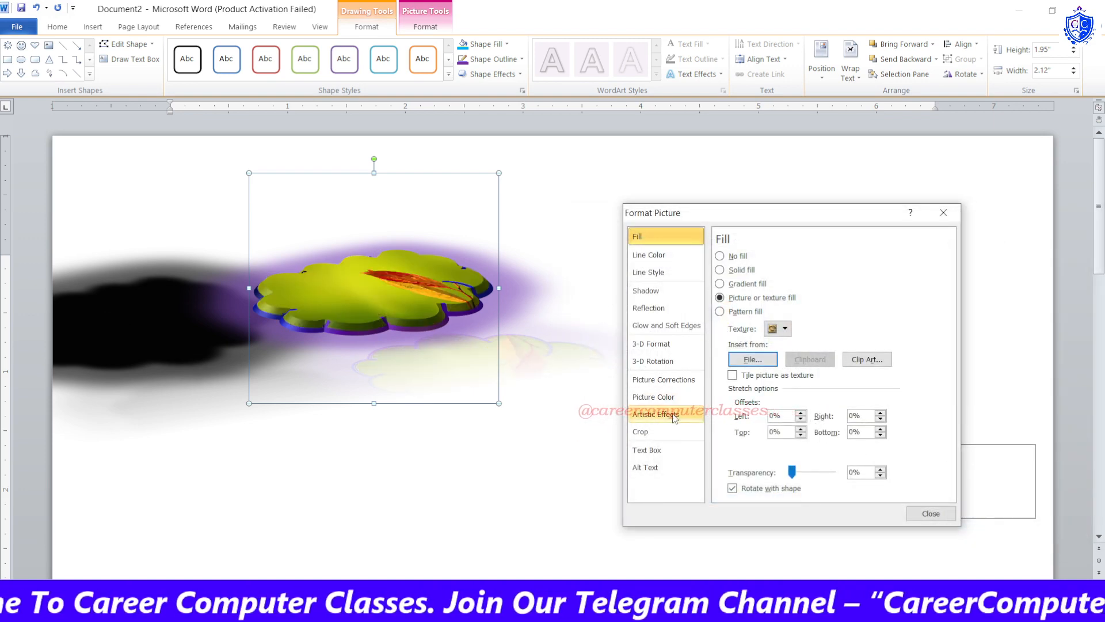
Remove the cloud's 3-D rotation by applying the No Rotation preset
{"action": "left_click", "coordinate": [672, 362]}
{"action": "left_click", "coordinate": [771, 262]}
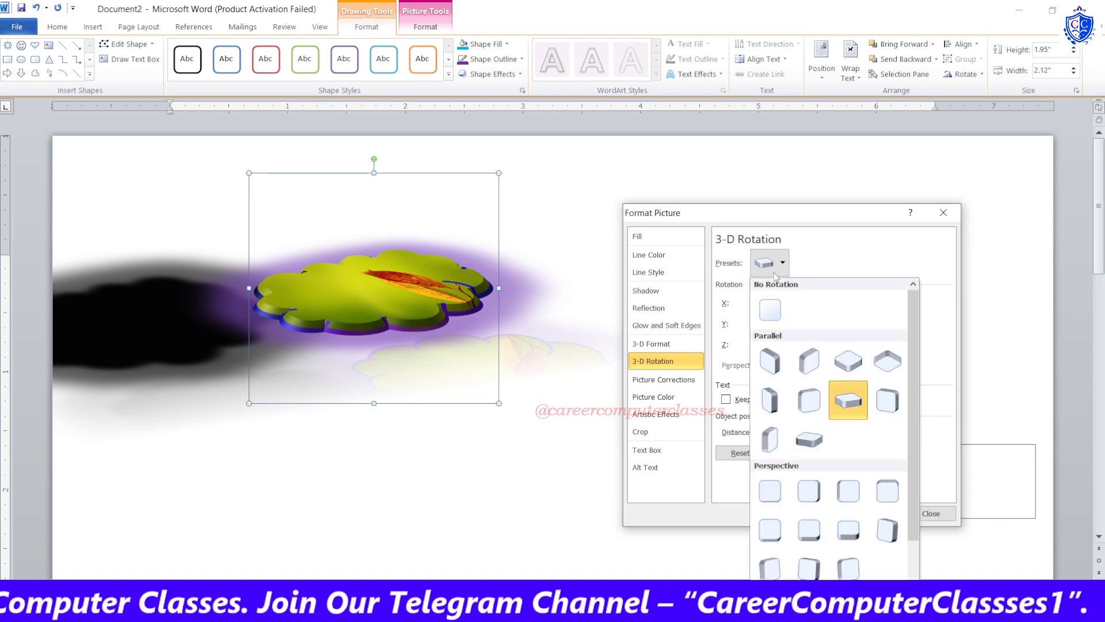
{"action": "left_click", "coordinate": [763, 314]}
Correct the cloud's picture with the -25% soften preset and the preset of -40% brightness and 20% contrast
{"action": "left_click", "coordinate": [652, 344]}
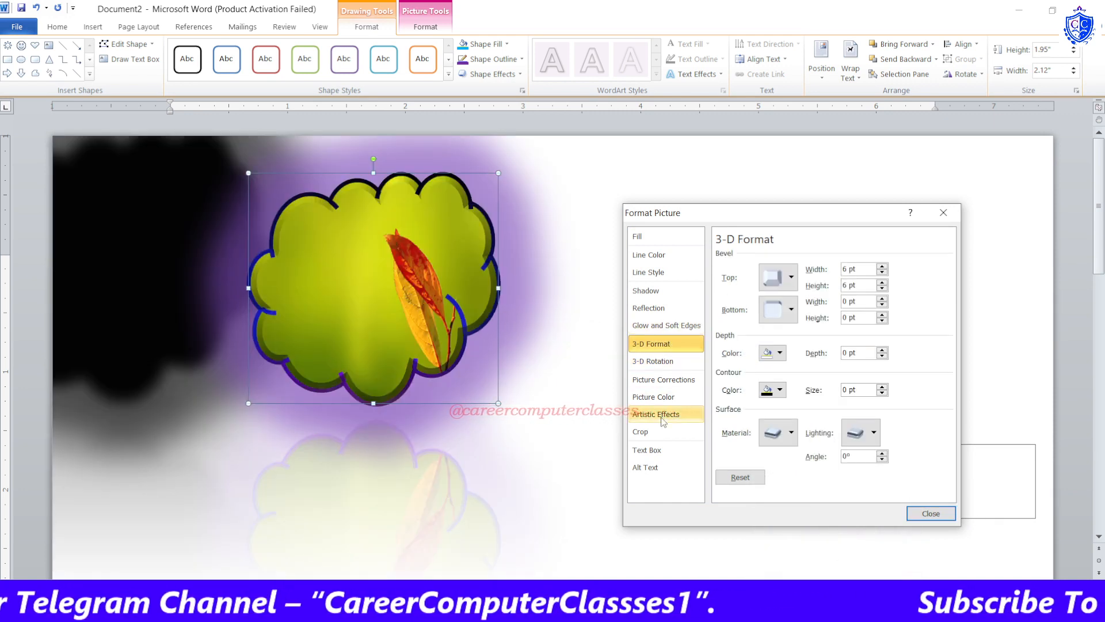
{"action": "left_click", "coordinate": [656, 397]}
{"action": "left_click", "coordinate": [663, 380]}
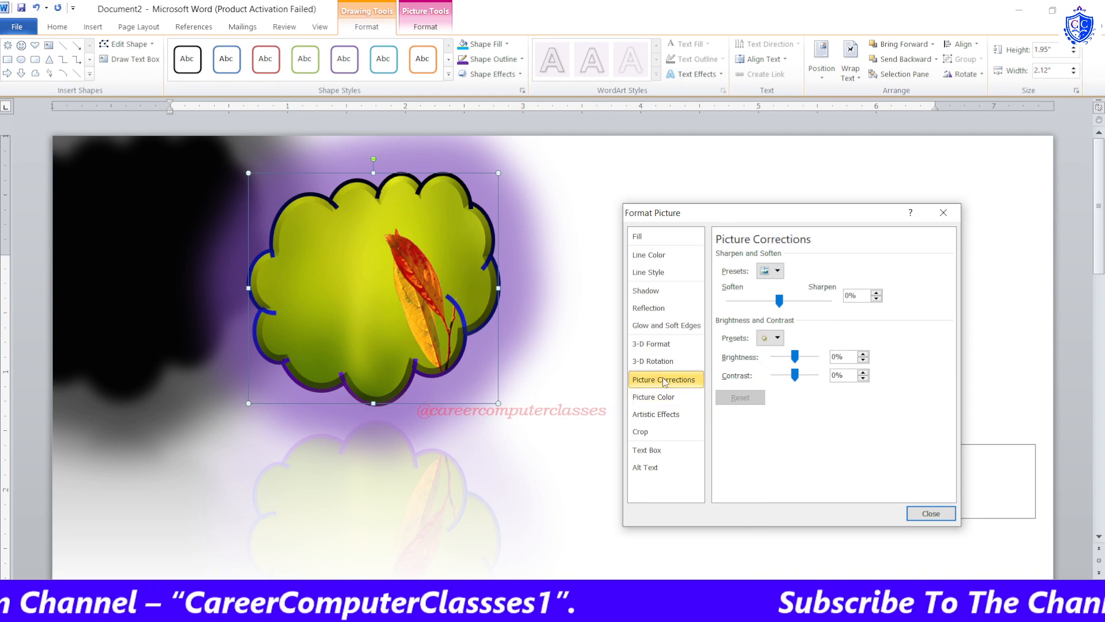
{"action": "left_click", "coordinate": [770, 277]}
{"action": "left_click", "coordinate": [835, 296]}
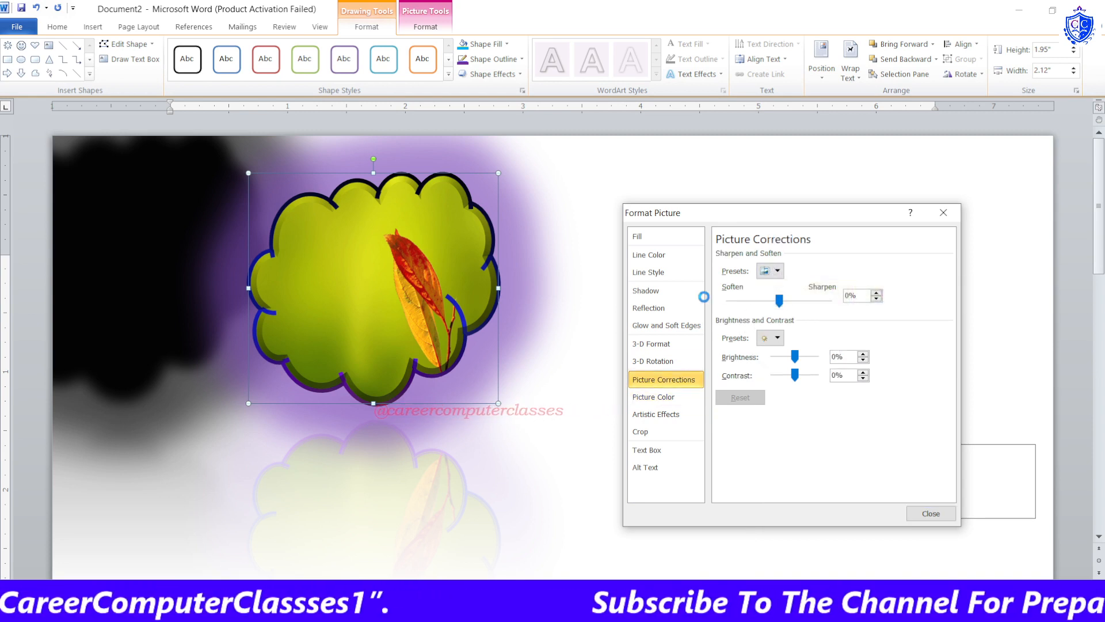
{"action": "left_click", "coordinate": [768, 300]}
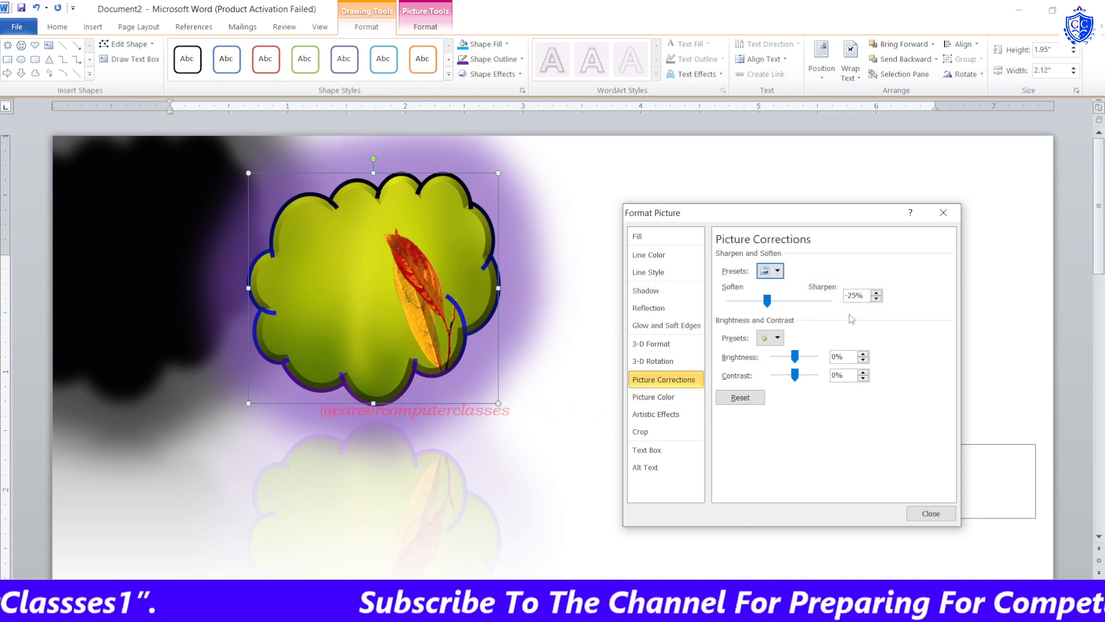
{"action": "left_click", "coordinate": [772, 338]}
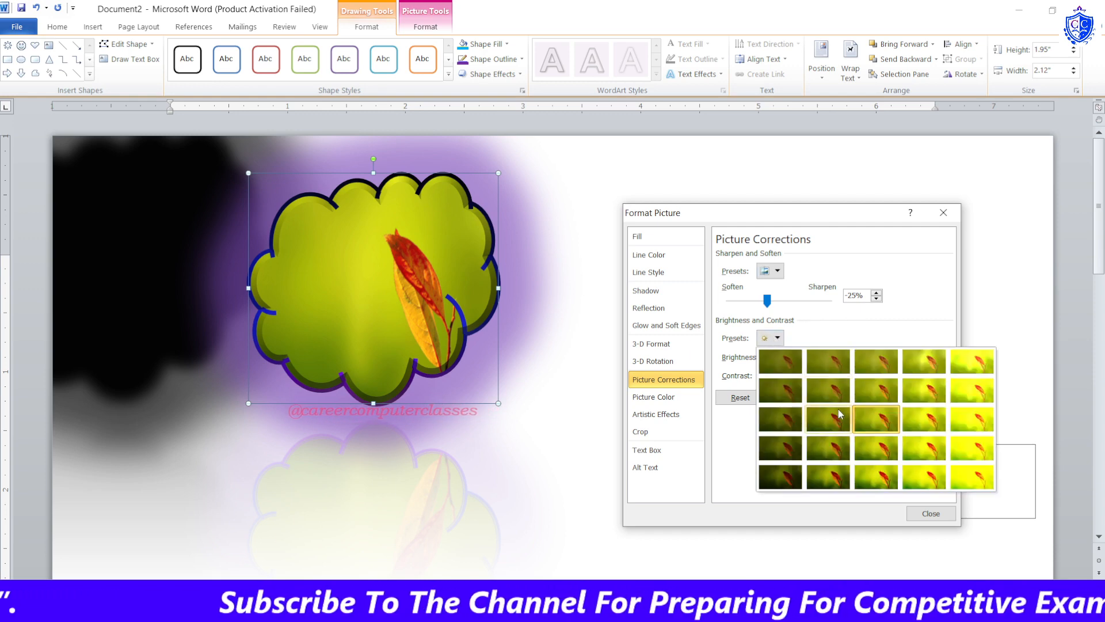
{"action": "left_click", "coordinate": [780, 448]}
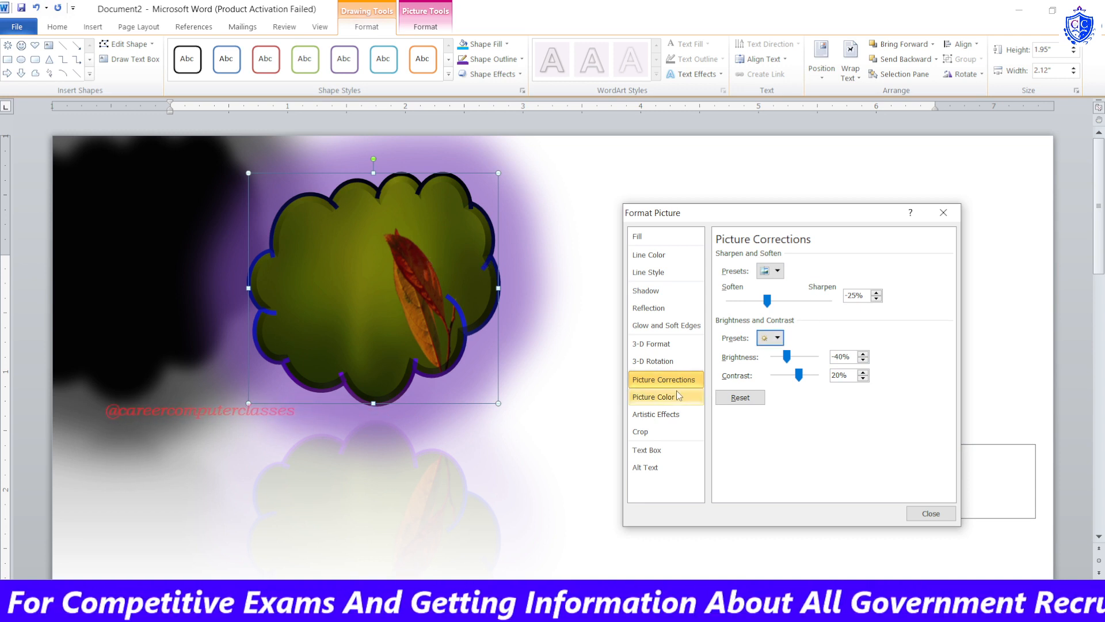
Apply the 0% color saturation preset to the cloud's picture and view the color tone presets
{"action": "left_click", "coordinate": [656, 414]}
{"action": "left_click", "coordinate": [654, 397]}
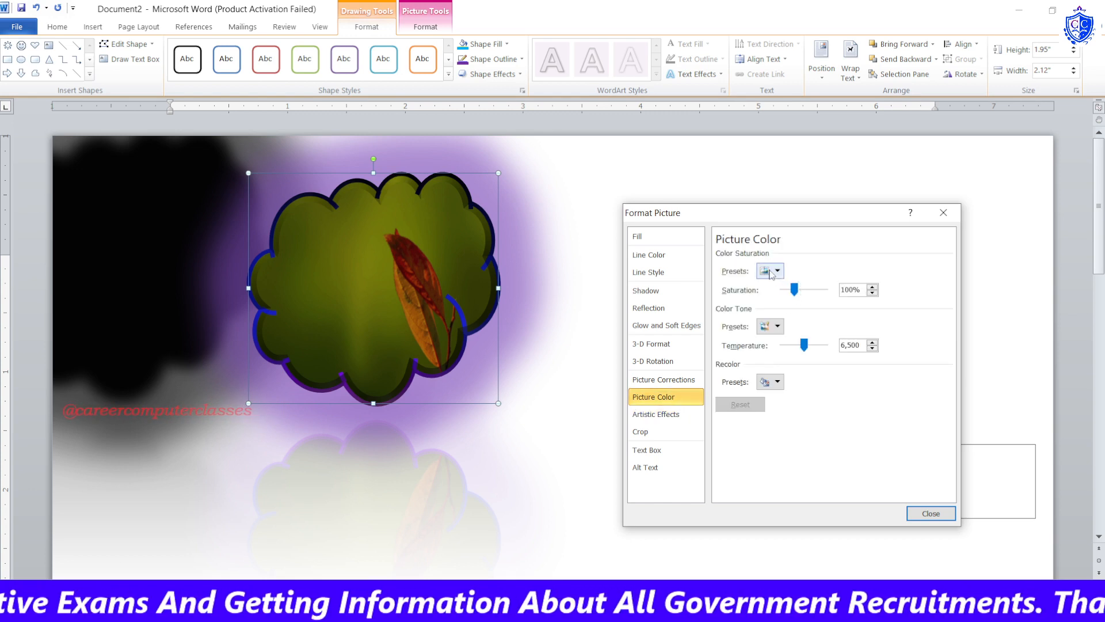
{"action": "left_click", "coordinate": [772, 272]}
{"action": "left_click", "coordinate": [781, 304]}
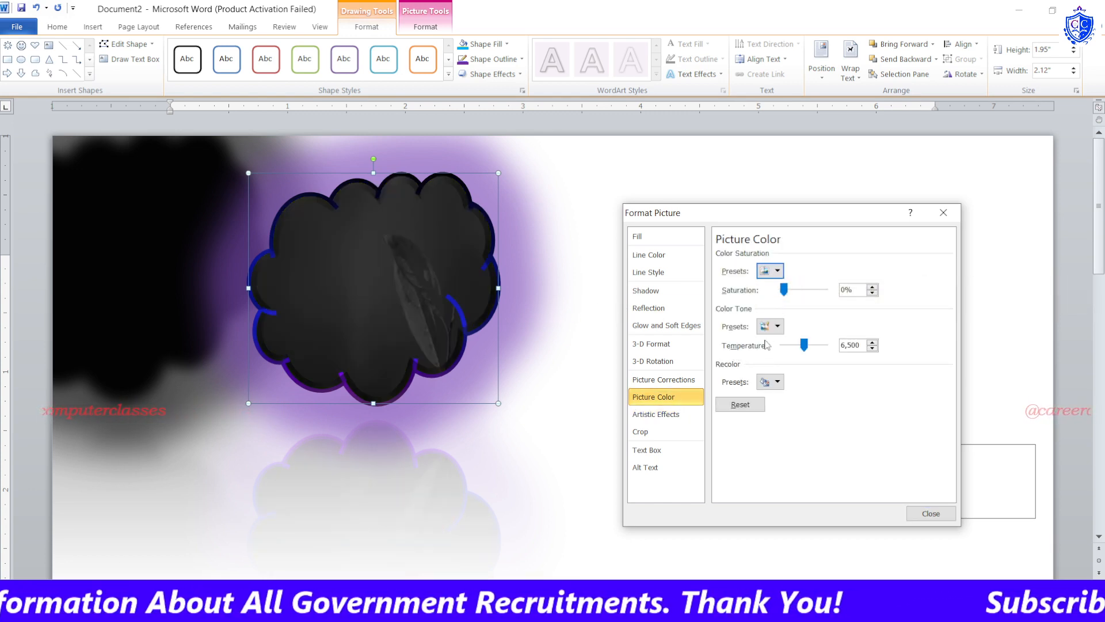
{"action": "left_click", "coordinate": [772, 326]}
{"action": "left_click", "coordinate": [677, 401]}
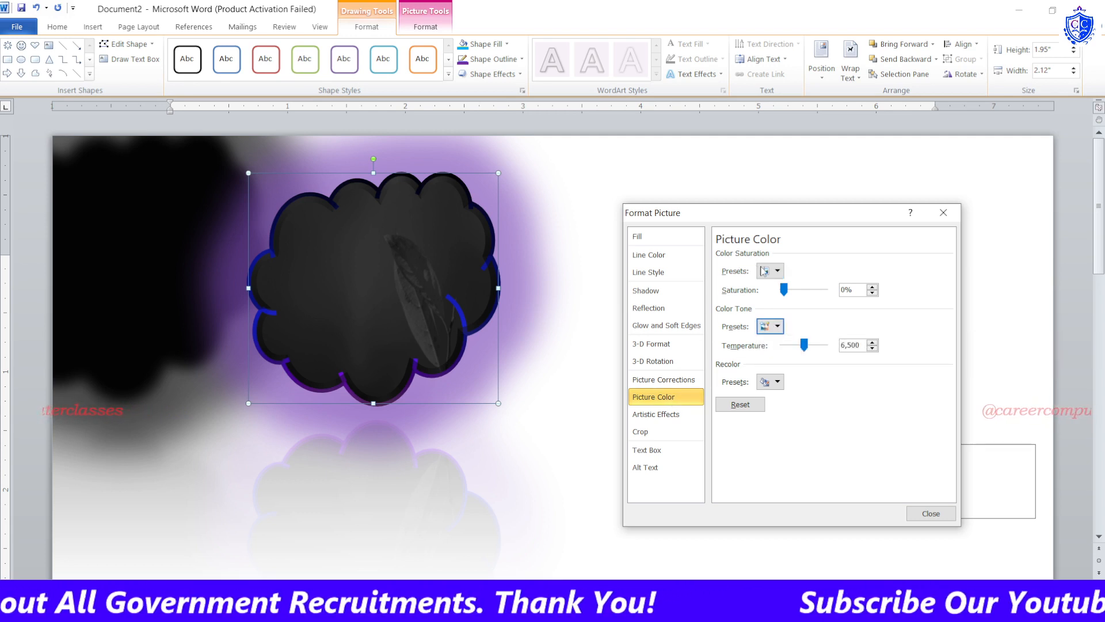
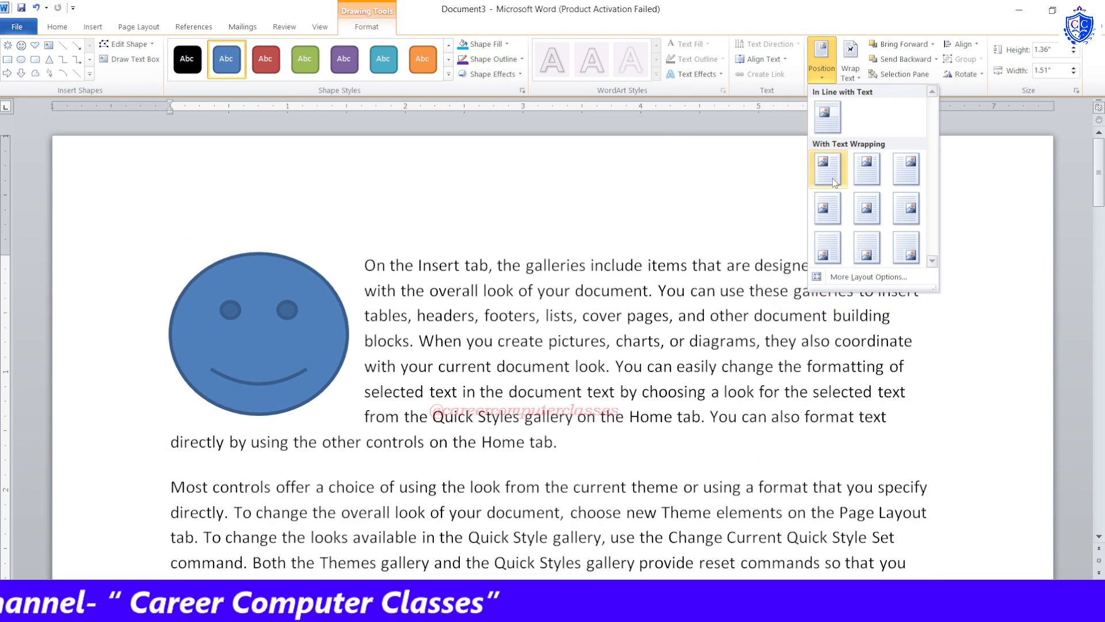
Position the smiley face at the page's top left with square text wrapping, and move it around within the first paragraph
{"action": "left_click", "coordinate": [828, 169]}
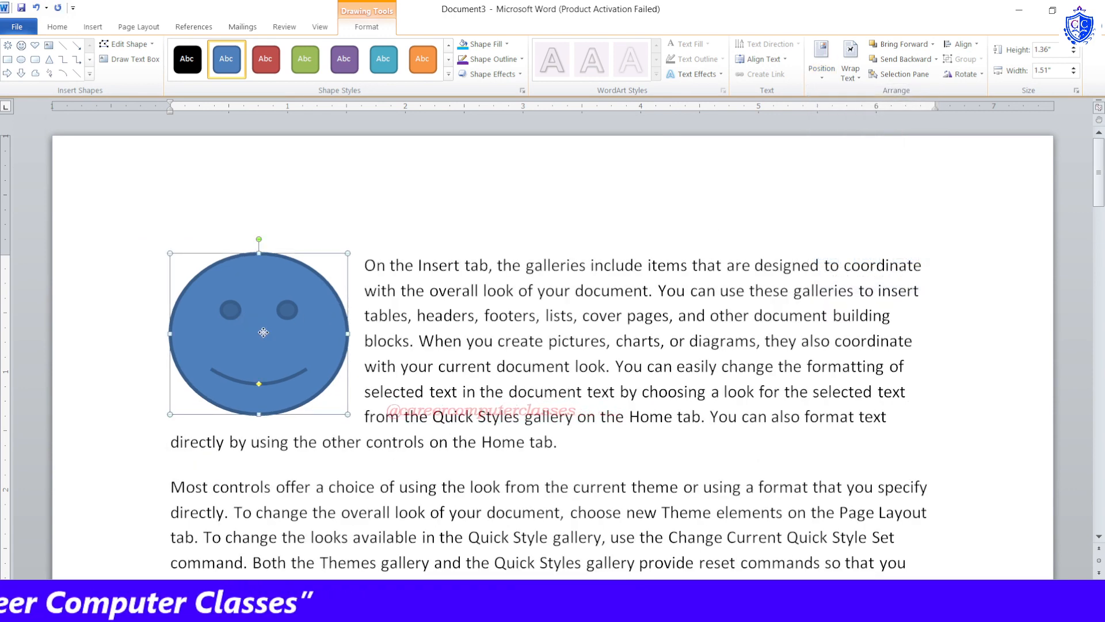
{"action": "left_click_drag", "start_coordinate": [271, 314], "coordinate": [538, 354]}
{"action": "left_click_drag", "start_coordinate": [538, 355], "coordinate": [261, 343]}
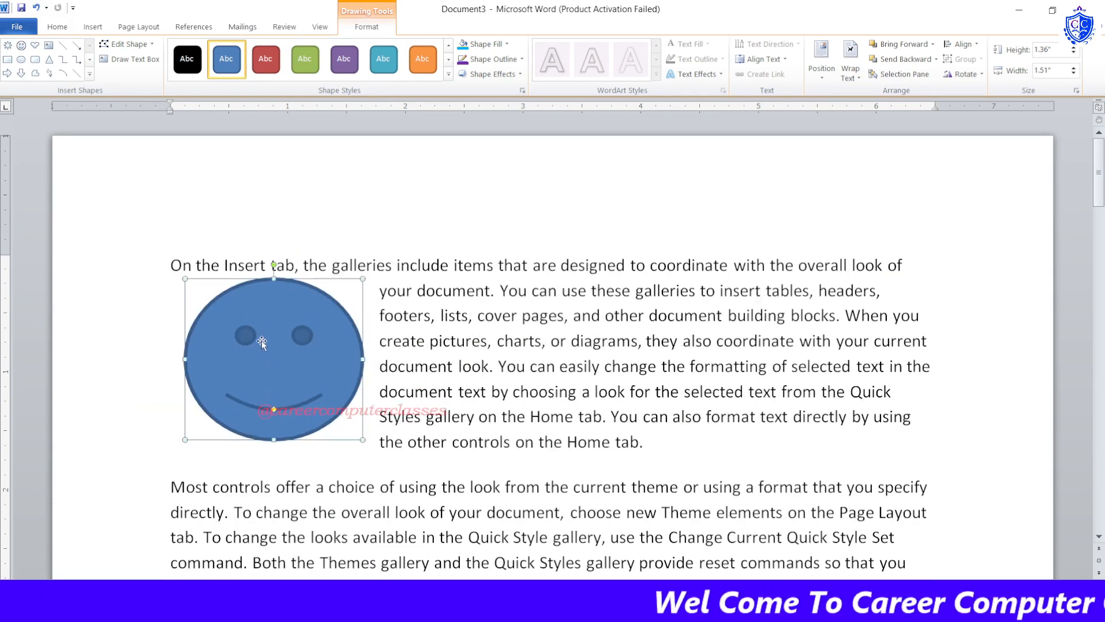
Position the smiley face at the page's top right with square text wrapping, and view the text wrapping options
{"action": "left_click", "coordinate": [821, 61]}
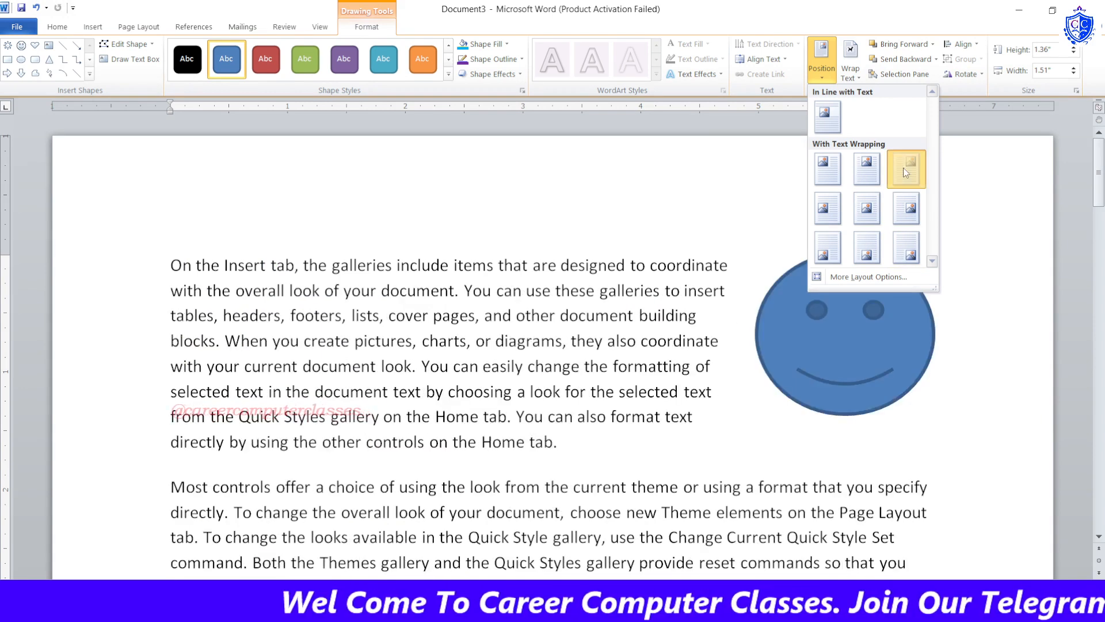
{"action": "left_click", "coordinate": [905, 169]}
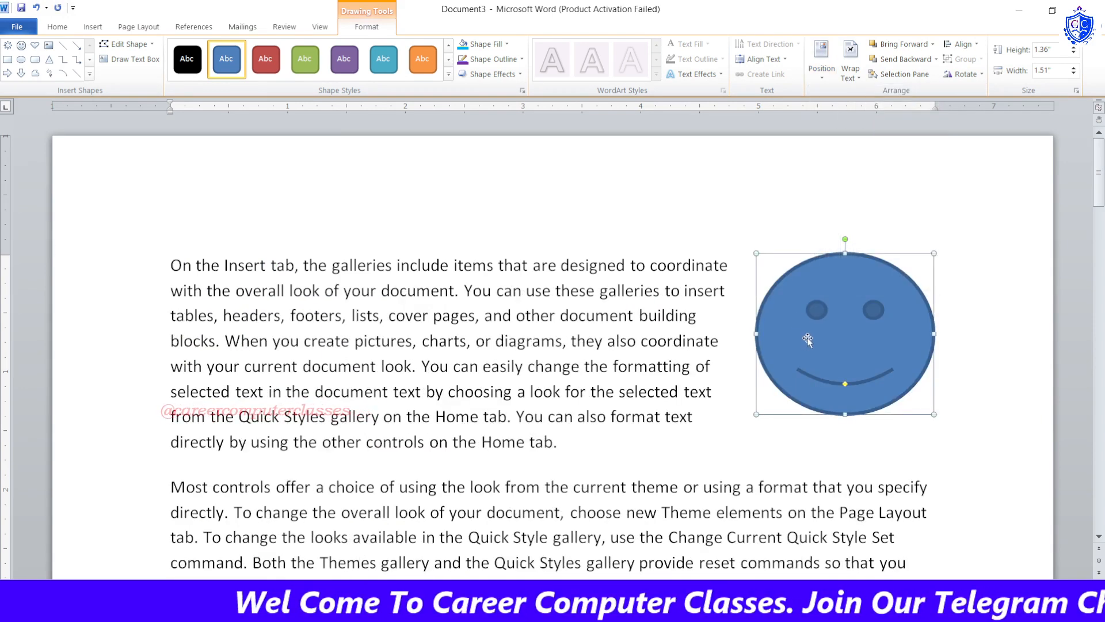
{"action": "left_click", "coordinate": [853, 79]}
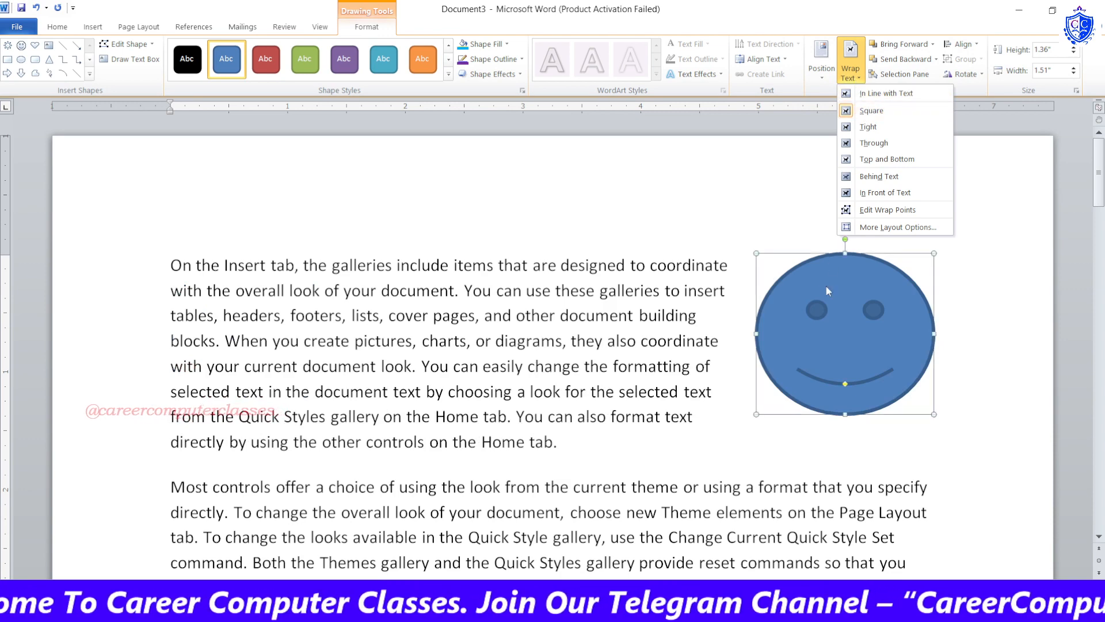
{"action": "left_click", "coordinate": [826, 319]}
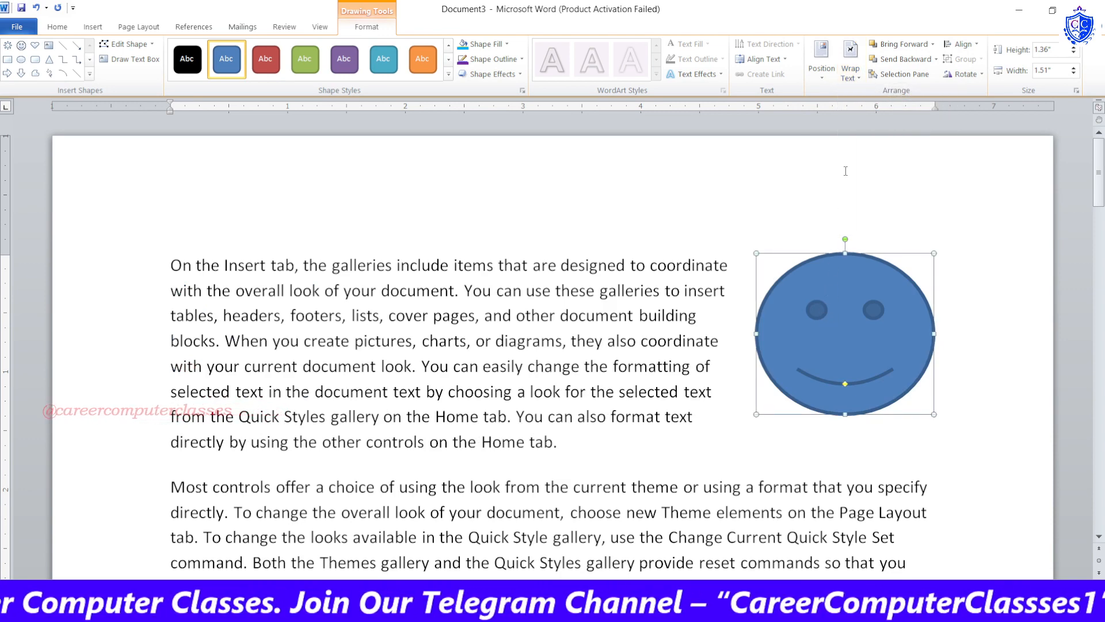
Set the smiley face's text wrapping to Top and Bottom, and move it between the first and second paragraphs
{"action": "left_click", "coordinate": [850, 68]}
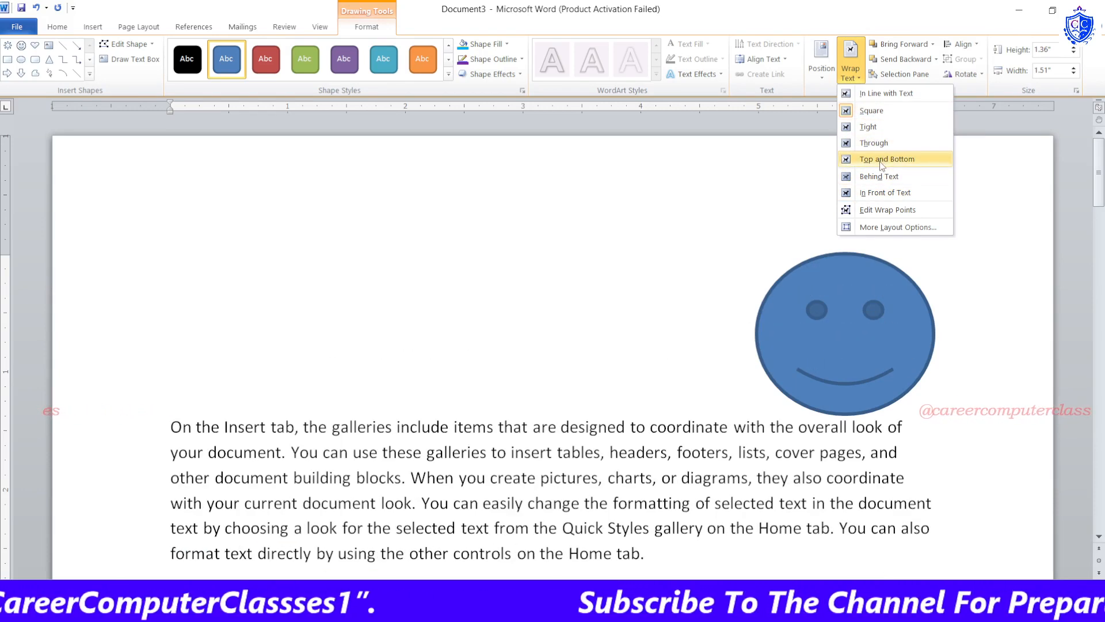
{"action": "left_click", "coordinate": [881, 161]}
{"action": "left_click_drag", "start_coordinate": [839, 280], "coordinate": [504, 472]}
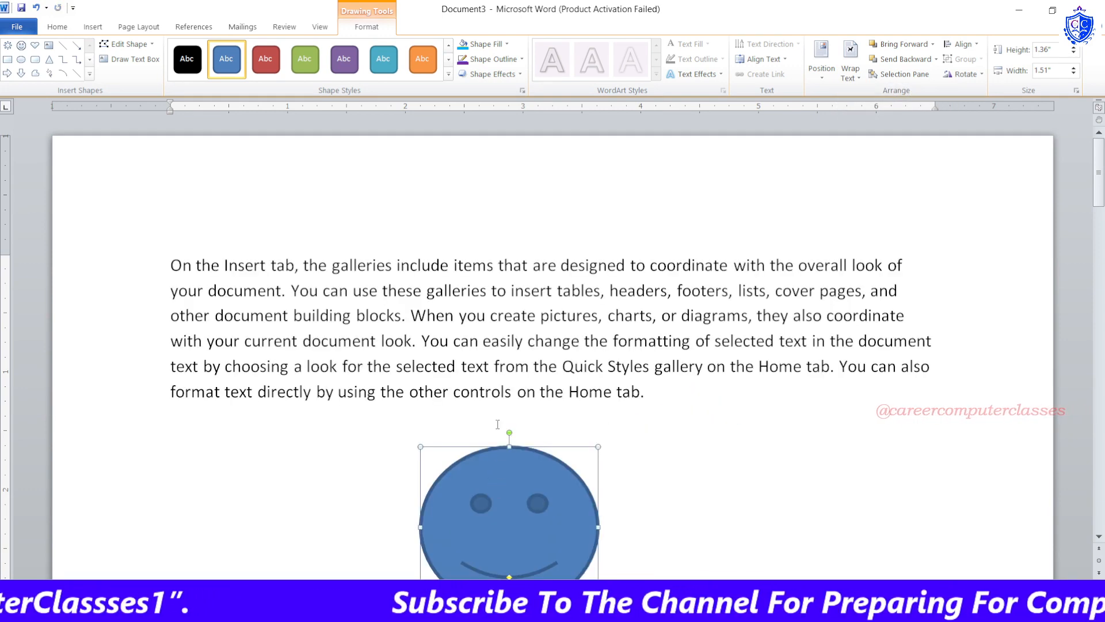
{"action": "scroll", "coordinate": [497, 424], "scroll_direction": "down", "scroll_amount": 2}
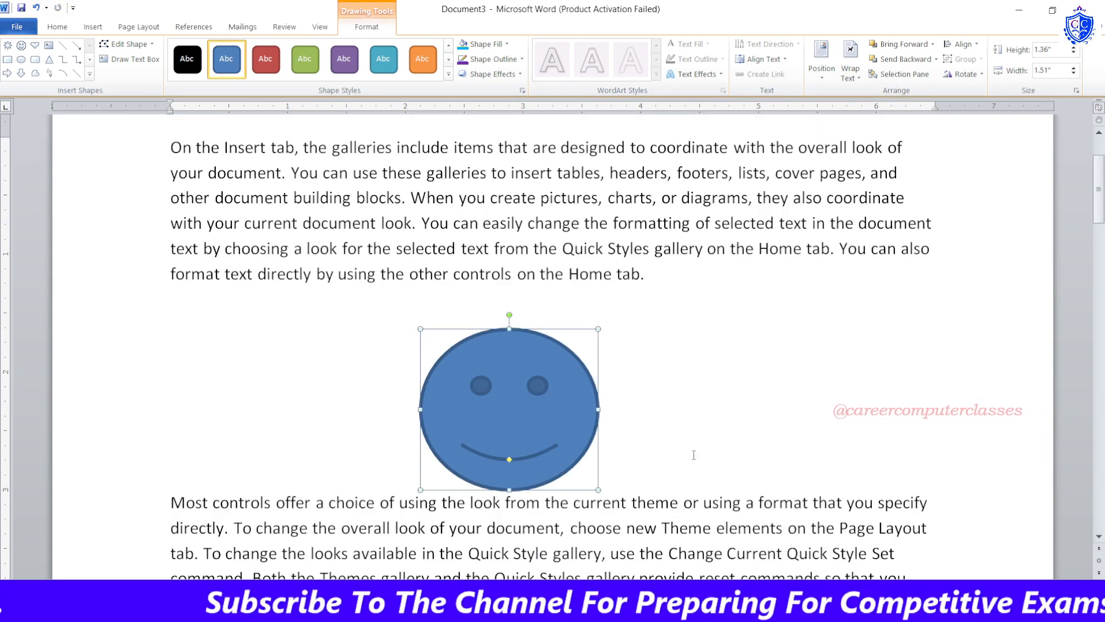
Set the smiley face's text wrapping to Behind Text and shrink it to about 1.07" by 1.14" over the second paragraph's left part
{"action": "left_click", "coordinate": [849, 73]}
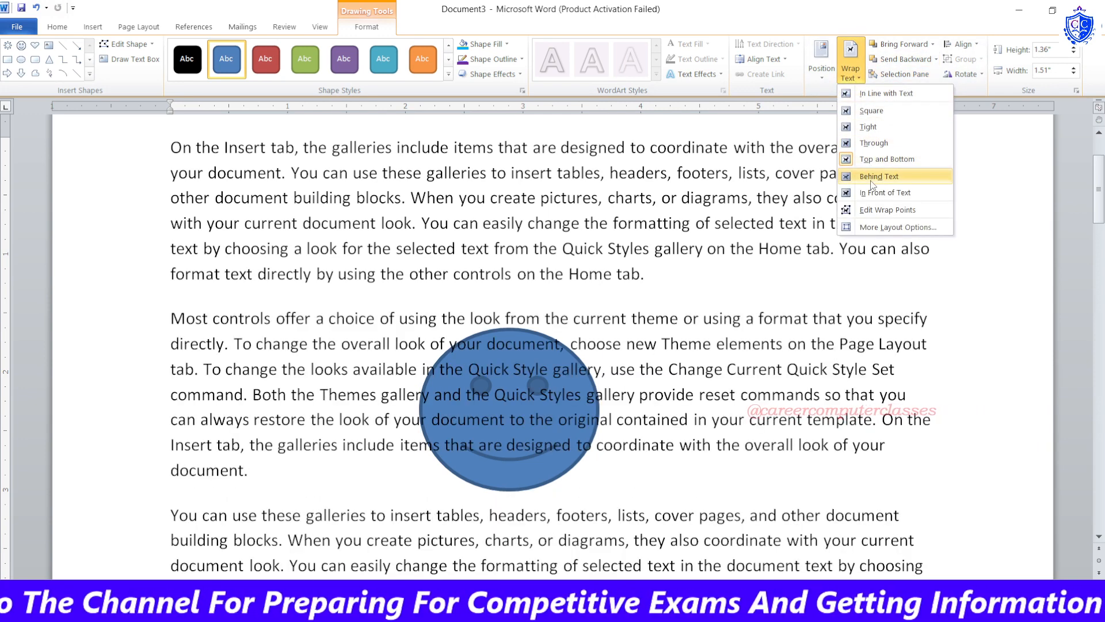
{"action": "left_click", "coordinate": [873, 180]}
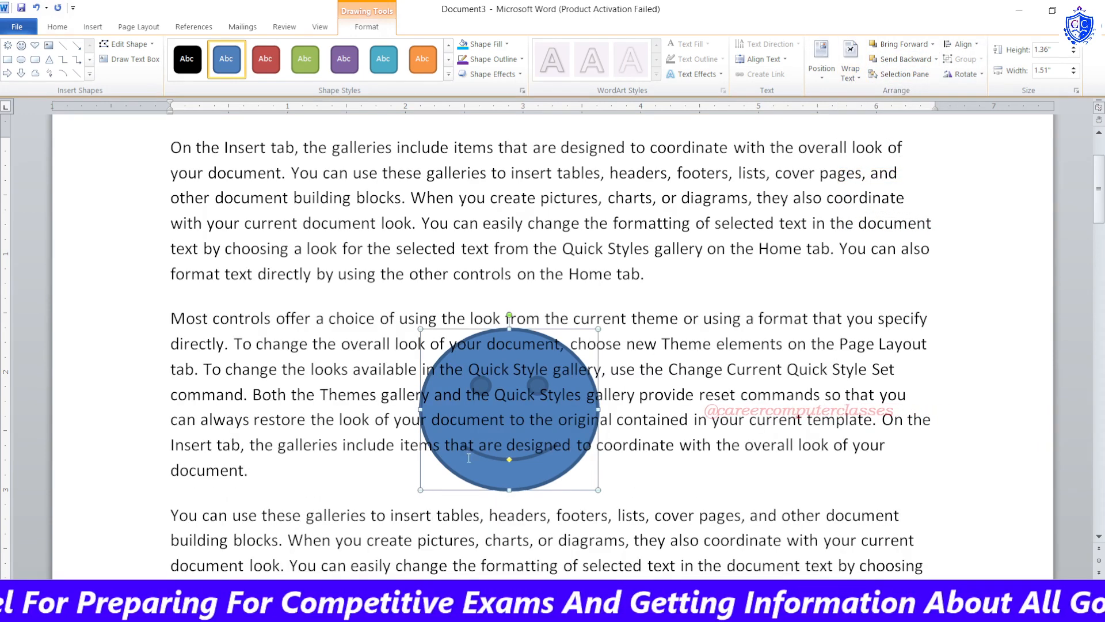
{"action": "left_click_drag", "start_coordinate": [482, 473], "coordinate": [270, 442]}
{"action": "left_click", "coordinate": [364, 338]}
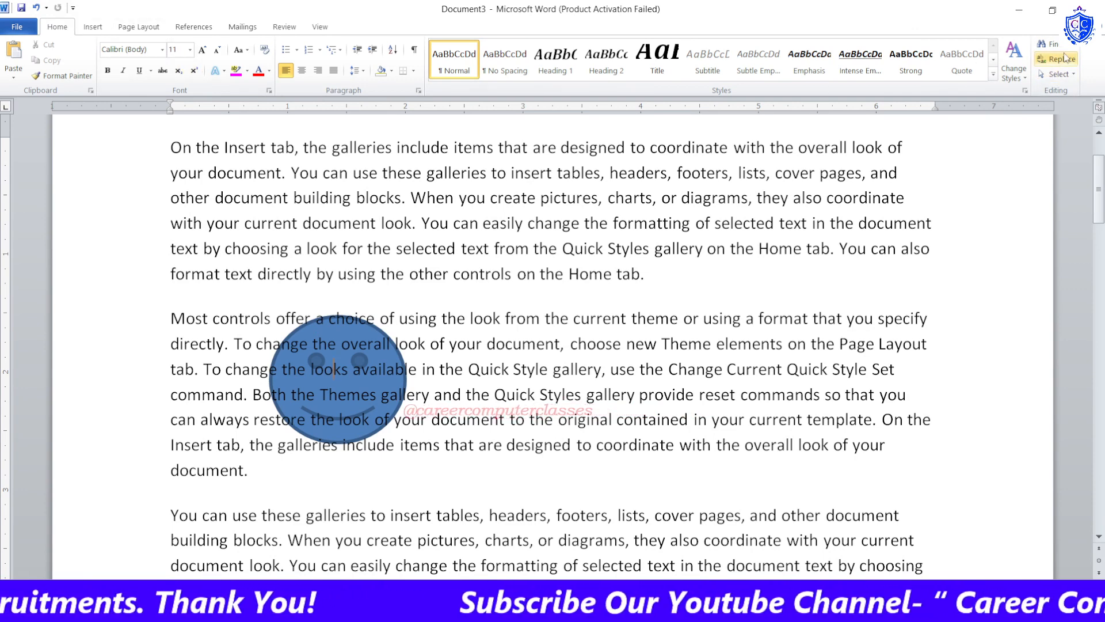
Use Select Objects to grab the smiley face behind the text and move it to the middle of the page, across the second paragraph
{"action": "left_click", "coordinate": [1068, 80]}
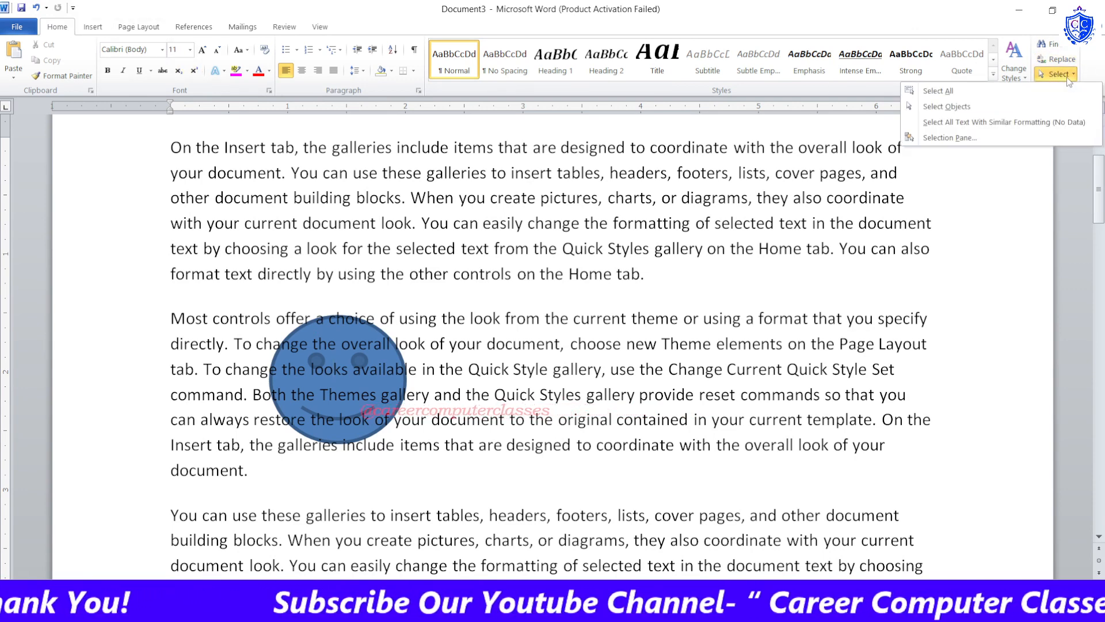
{"action": "left_click", "coordinate": [944, 109]}
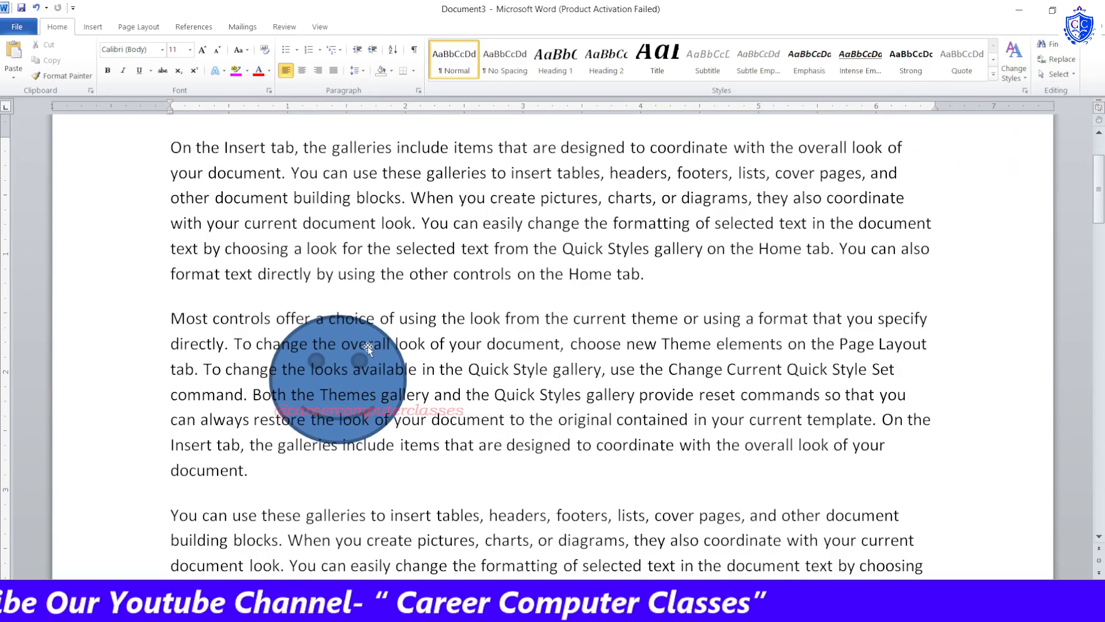
{"action": "left_click_drag", "start_coordinate": [390, 358], "coordinate": [583, 317]}
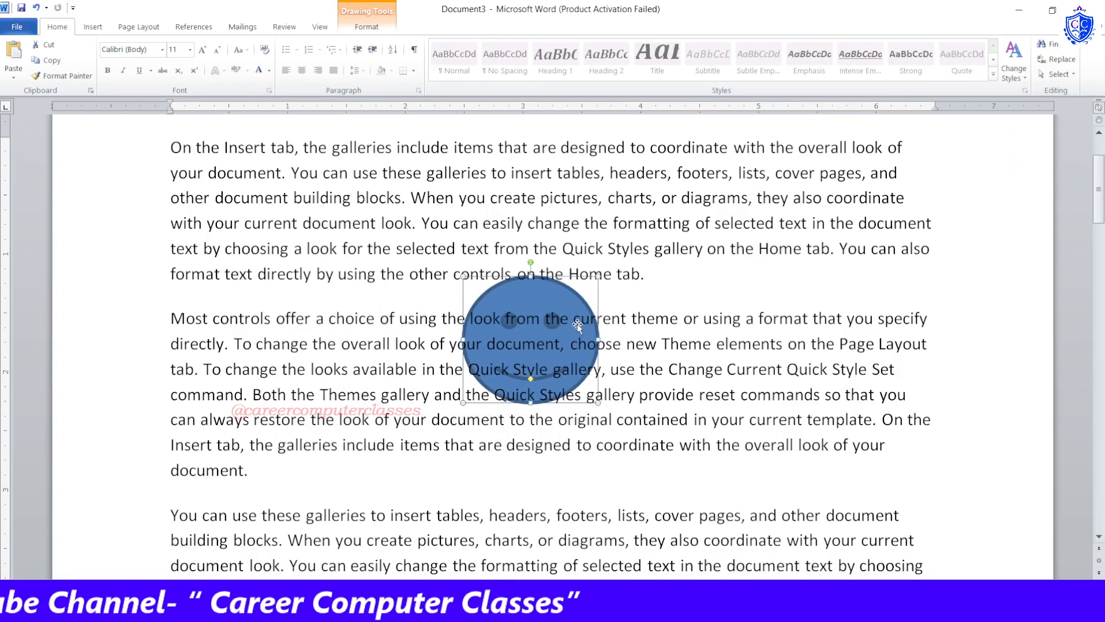
Set the smiley face's text wrapping to In Front of Text and move it down over the second paragraph's lower lines
{"action": "left_click", "coordinate": [367, 26]}
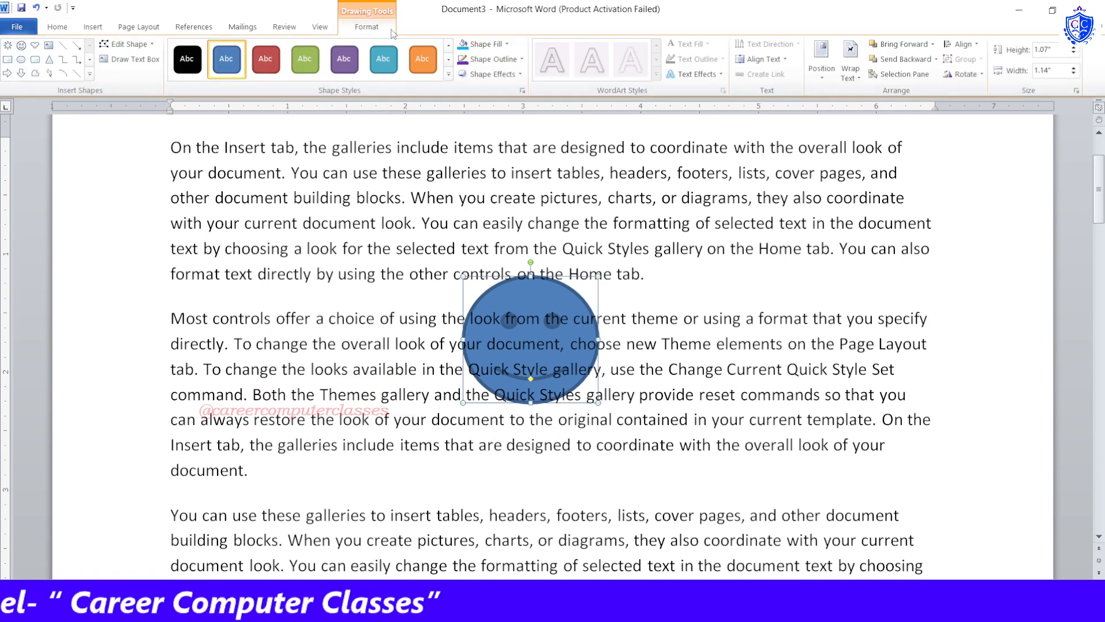
{"action": "left_click", "coordinate": [862, 77]}
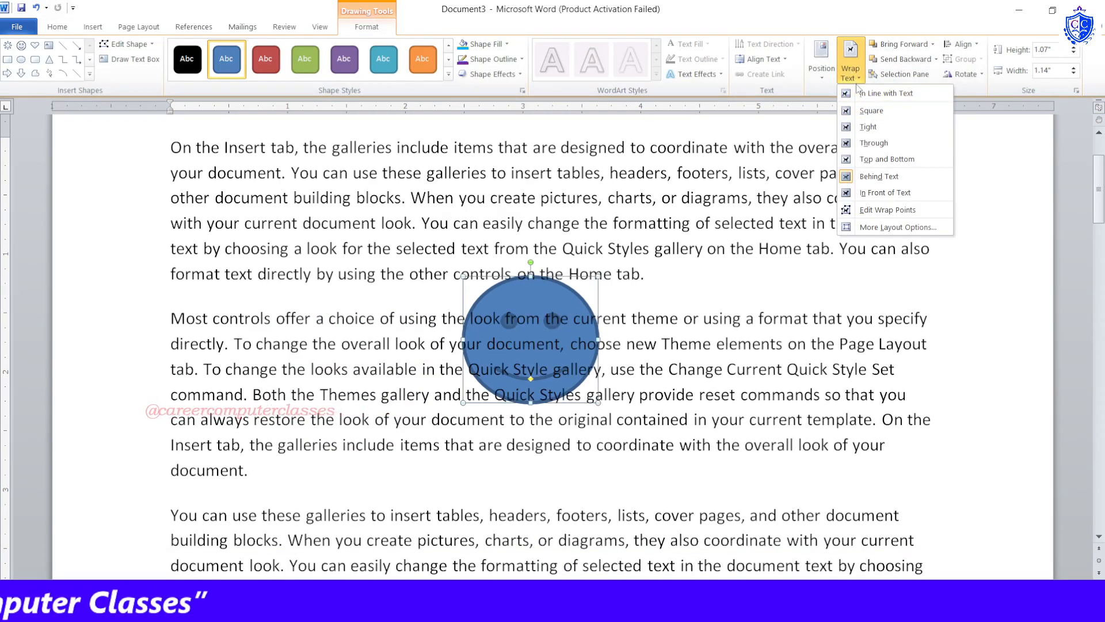
{"action": "left_click", "coordinate": [881, 194]}
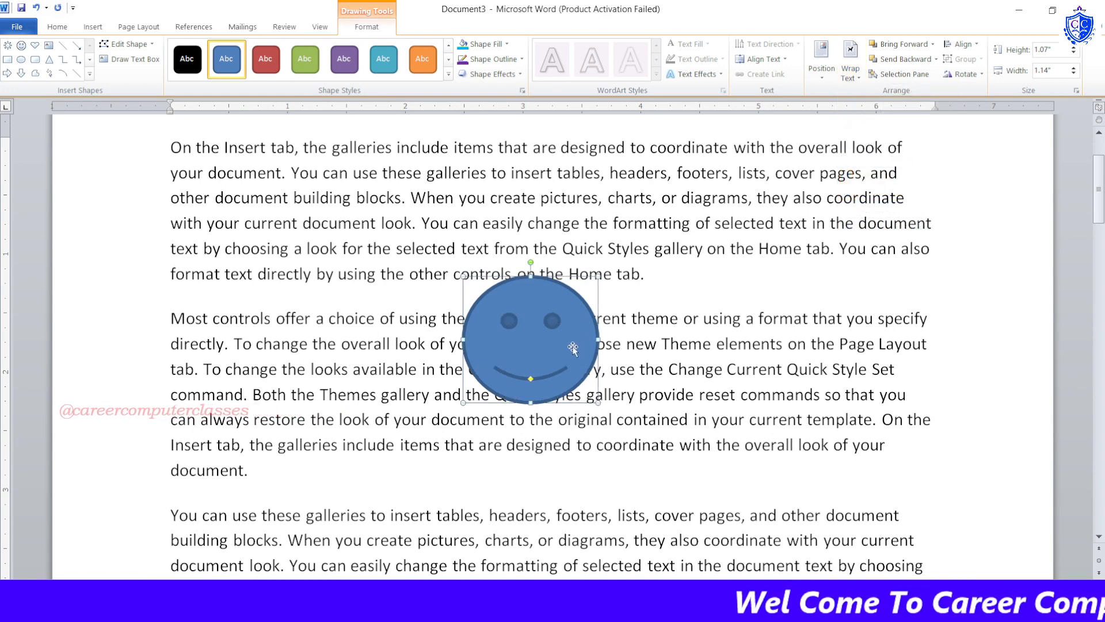
{"action": "left_click_drag", "start_coordinate": [554, 338], "coordinate": [553, 417]}
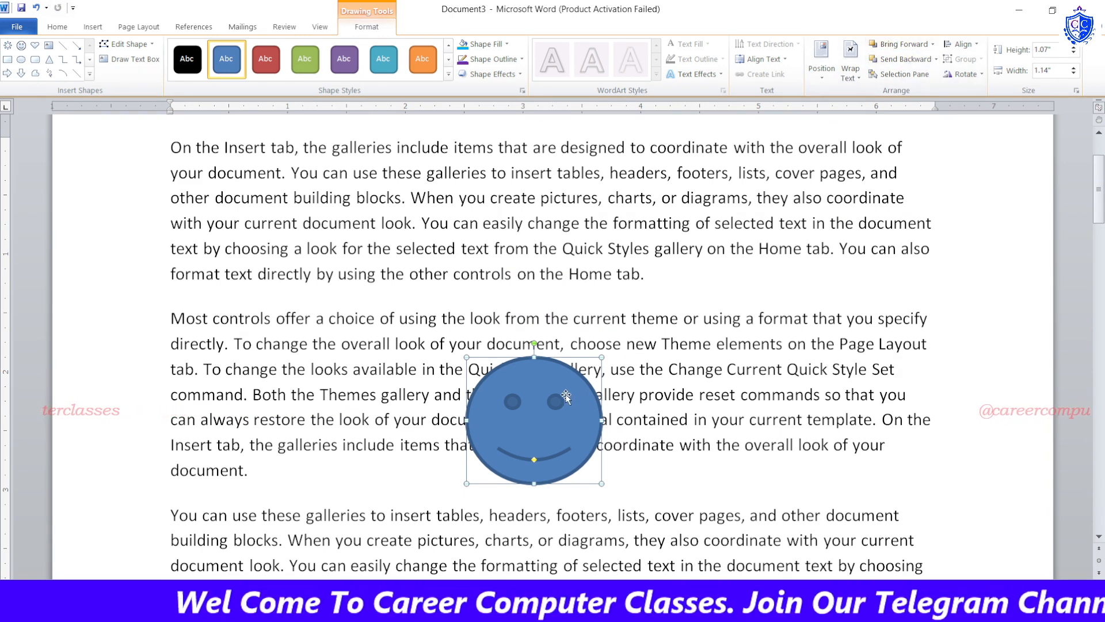
Duplicate the smiley face twice, styling one copy green and the other orange, so that all three overlap
{"action": "left_click_drag", "start_coordinate": [539, 410], "coordinate": [609, 428]}
{"action": "left_click", "coordinate": [305, 58]}
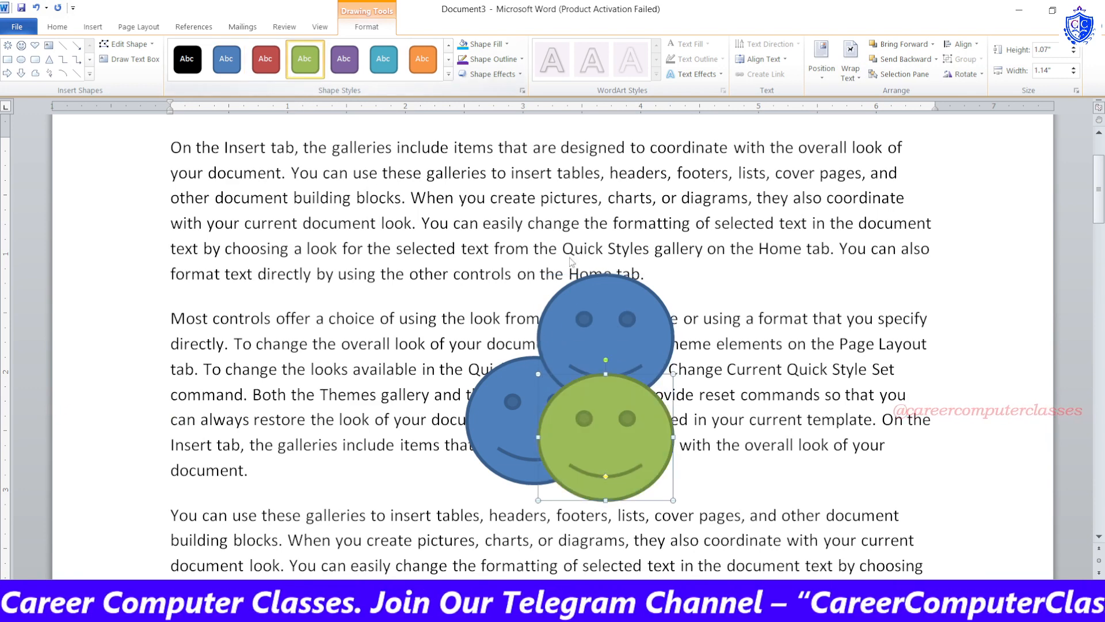
{"action": "left_click", "coordinate": [421, 58]}
{"action": "left_click_drag", "start_coordinate": [610, 338], "coordinate": [580, 408]}
Bring the blue smiley face forward by two levels, and send it backward by two levels
{"action": "left_click", "coordinate": [489, 414]}
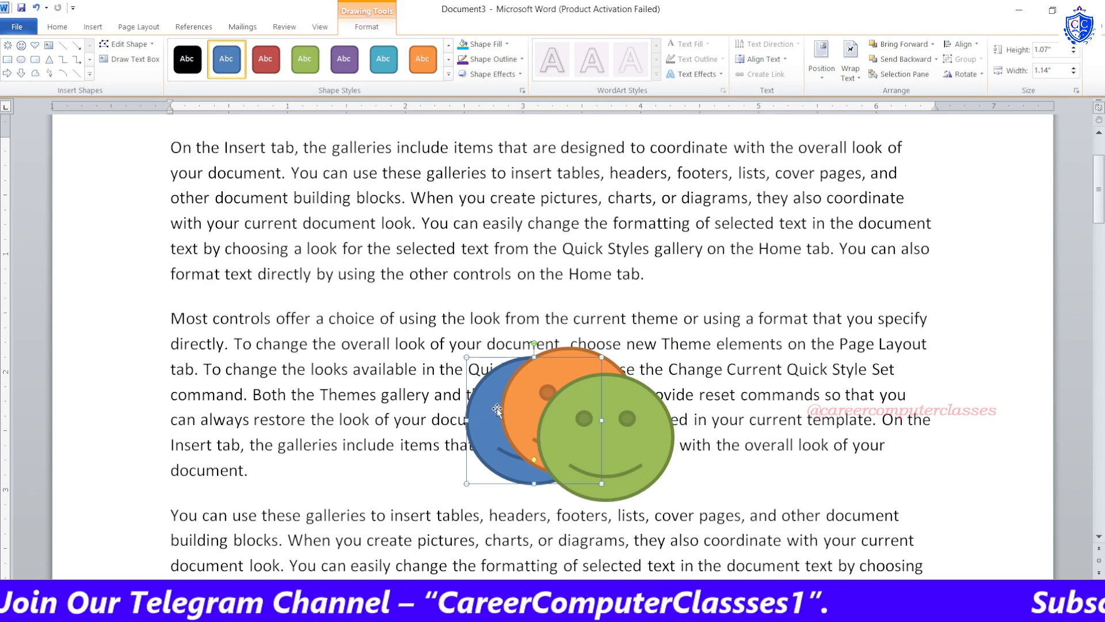
{"action": "left_click", "coordinate": [905, 45]}
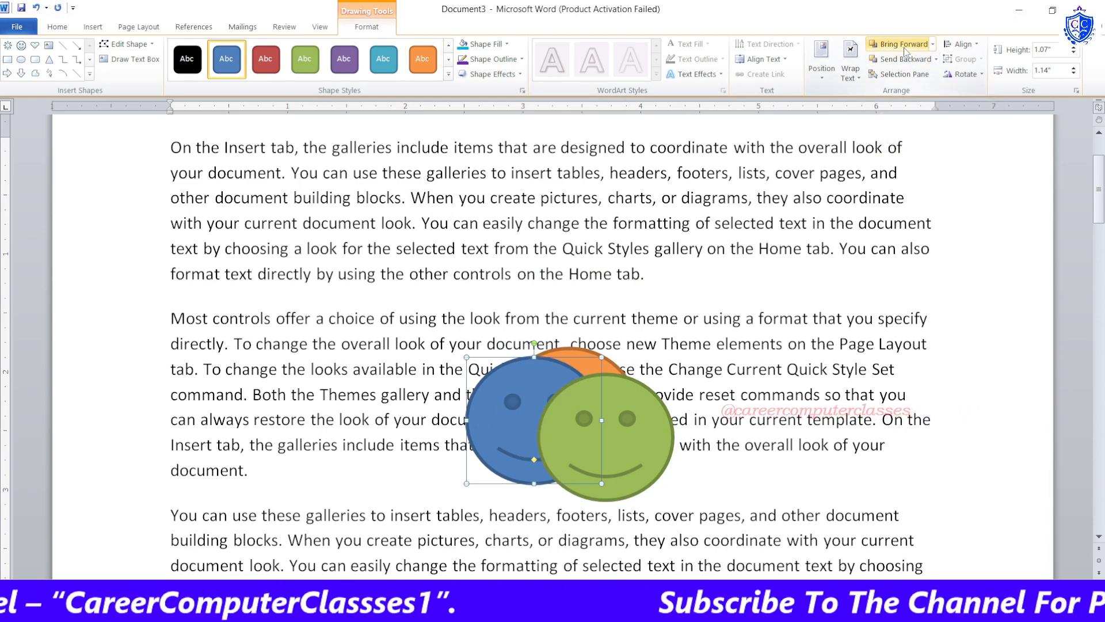
{"action": "left_click", "coordinate": [902, 44]}
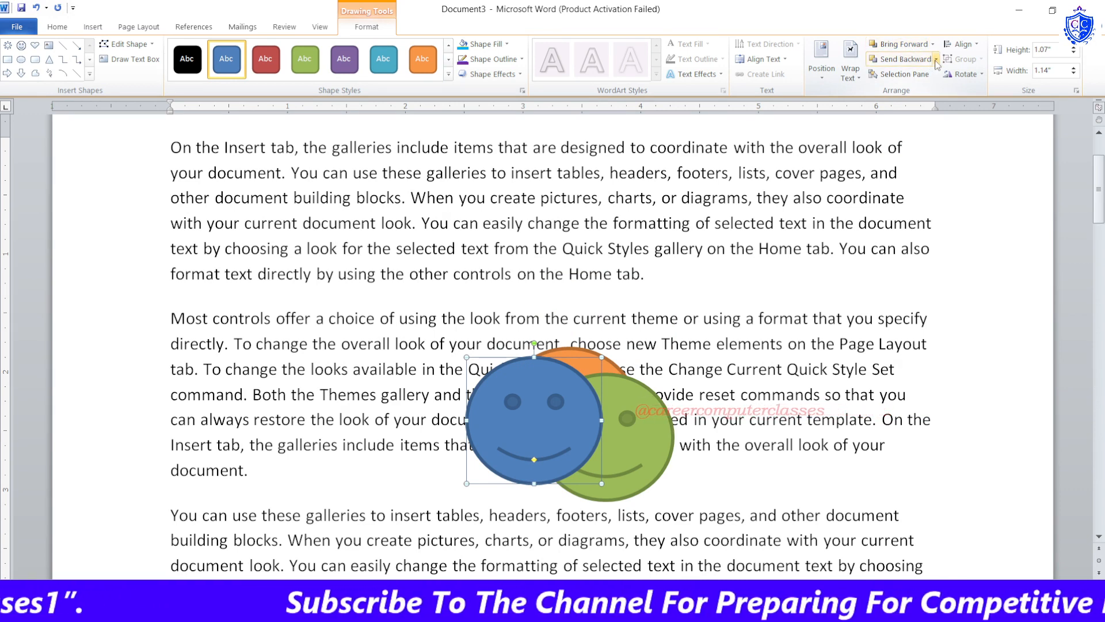
{"action": "left_click", "coordinate": [906, 60]}
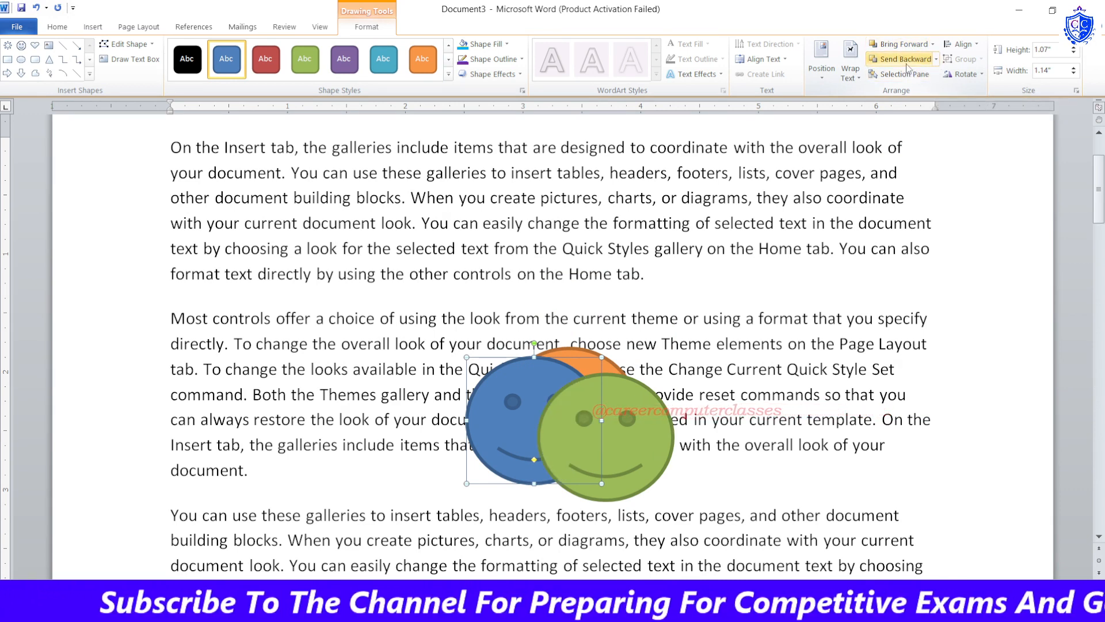
{"action": "left_click", "coordinate": [907, 61]}
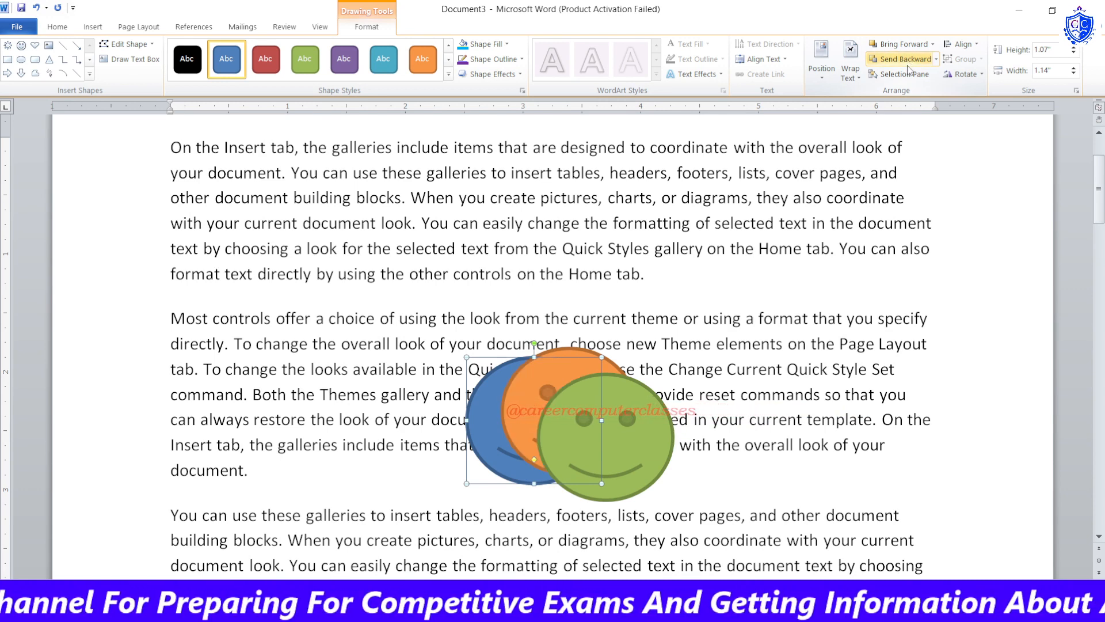
Bring the blue smiley face to the front of the stack, and send it to the back
{"action": "left_click", "coordinate": [934, 45]}
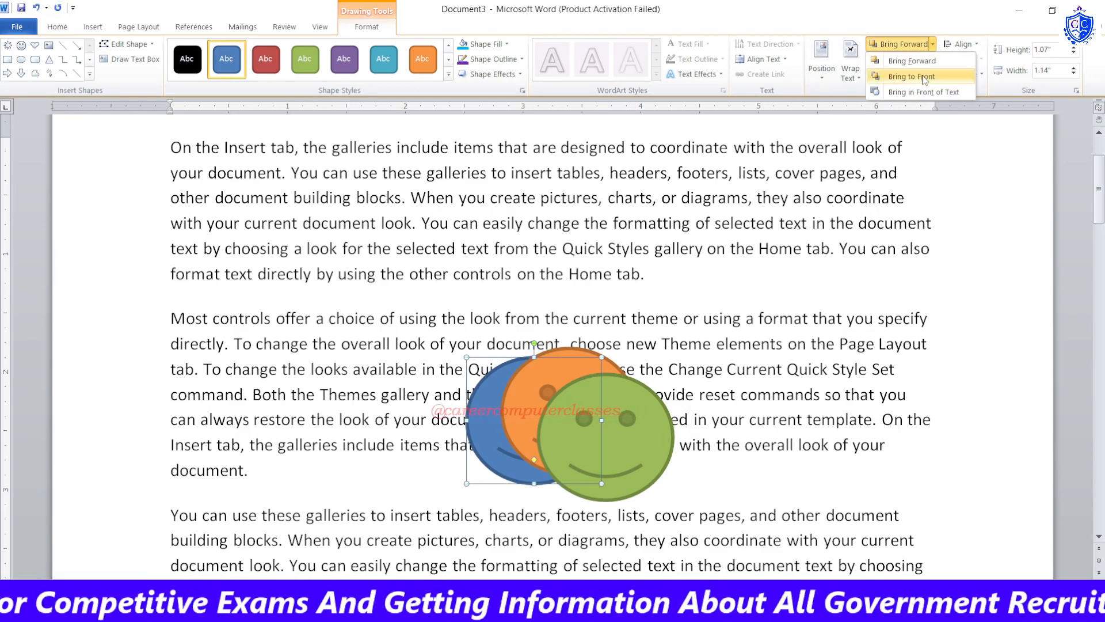
{"action": "left_click", "coordinate": [933, 45]}
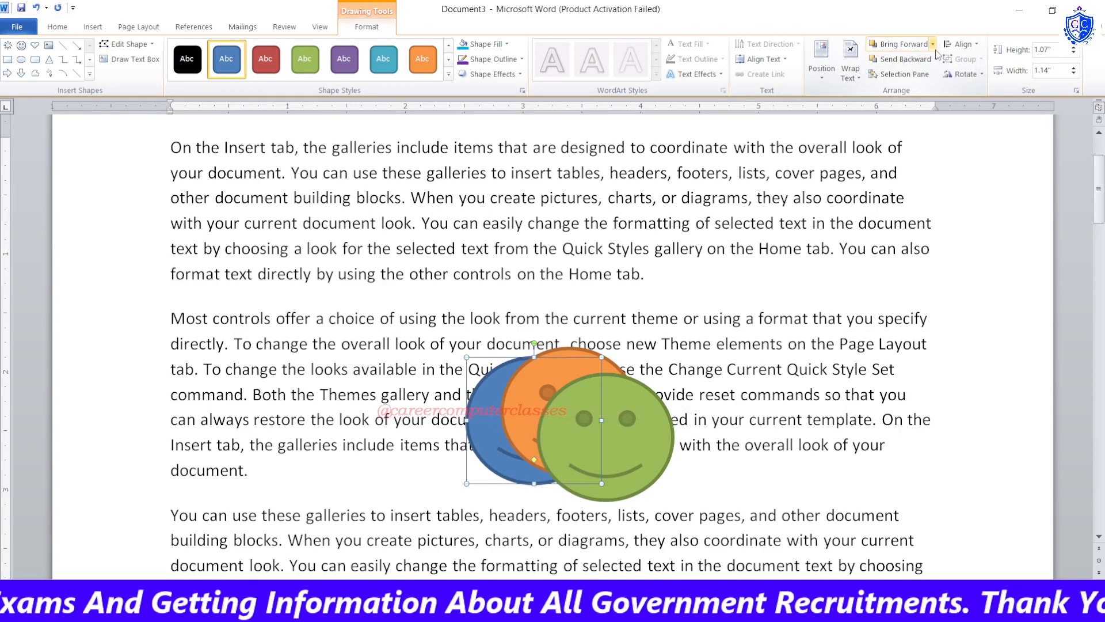
{"action": "left_click", "coordinate": [933, 44]}
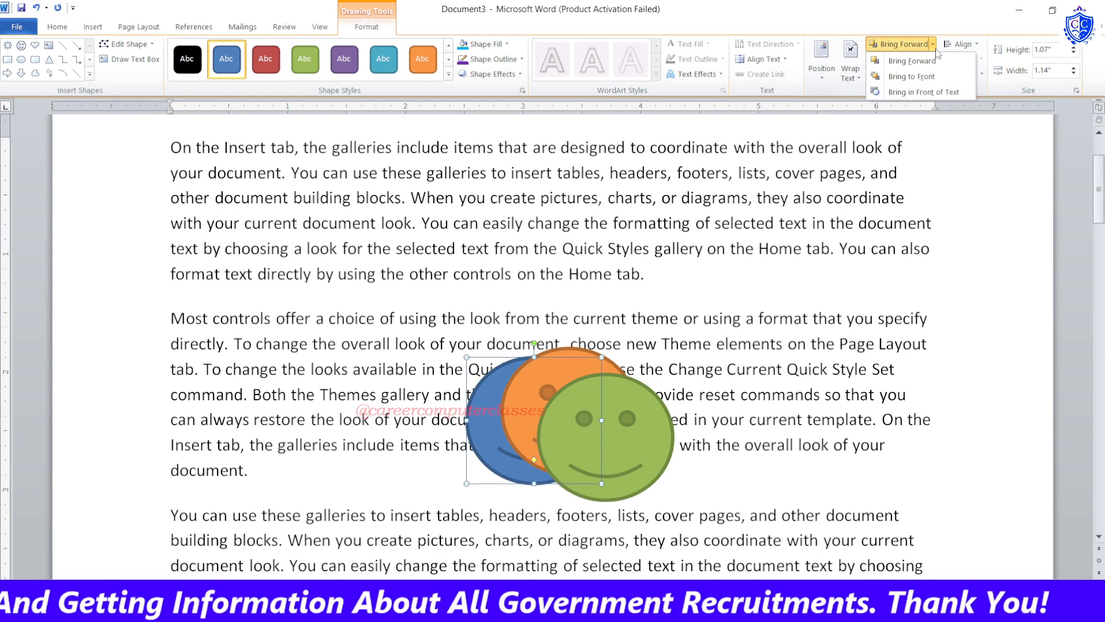
{"action": "left_click", "coordinate": [927, 82]}
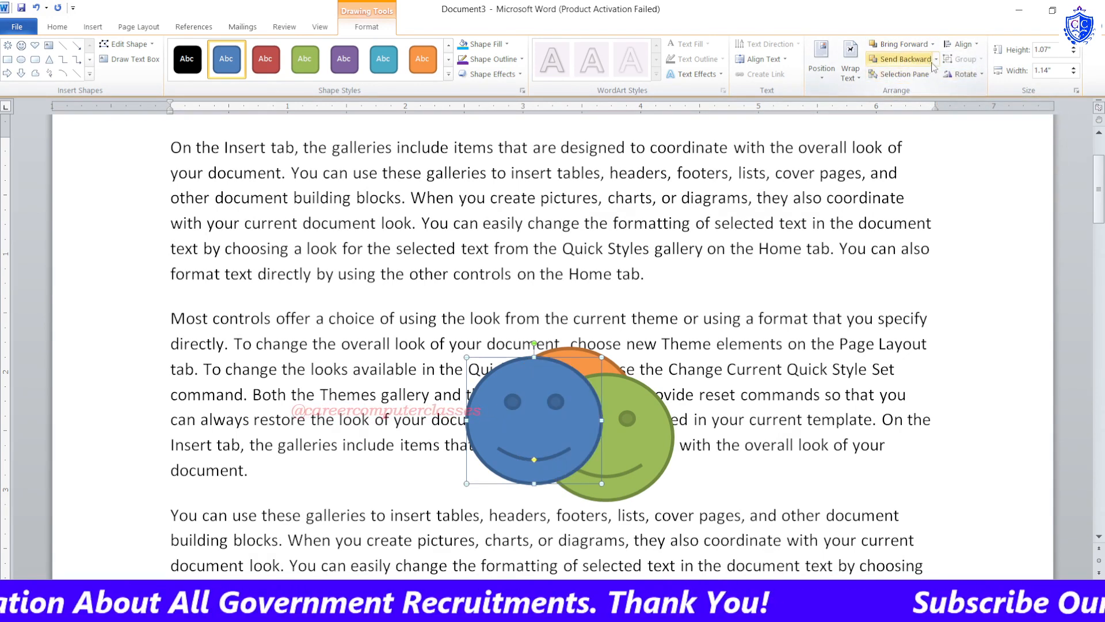
{"action": "left_click", "coordinate": [936, 59]}
{"action": "left_click", "coordinate": [909, 90]}
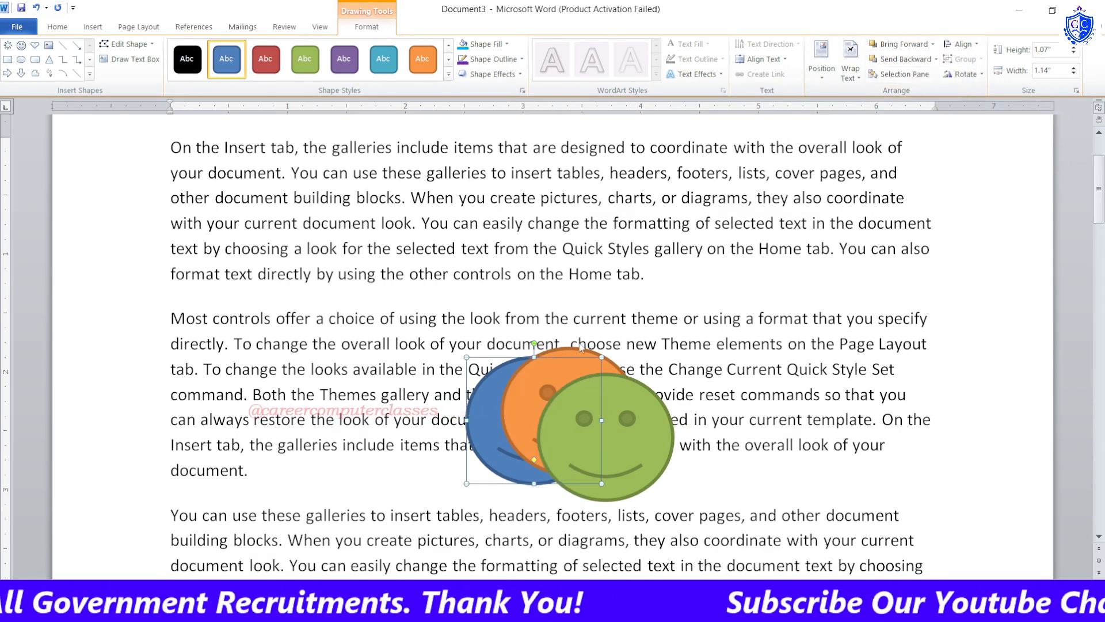
Hide all shapes on the page through the Selection Pane, show them all again, and close the pane
{"action": "left_click", "coordinate": [901, 74]}
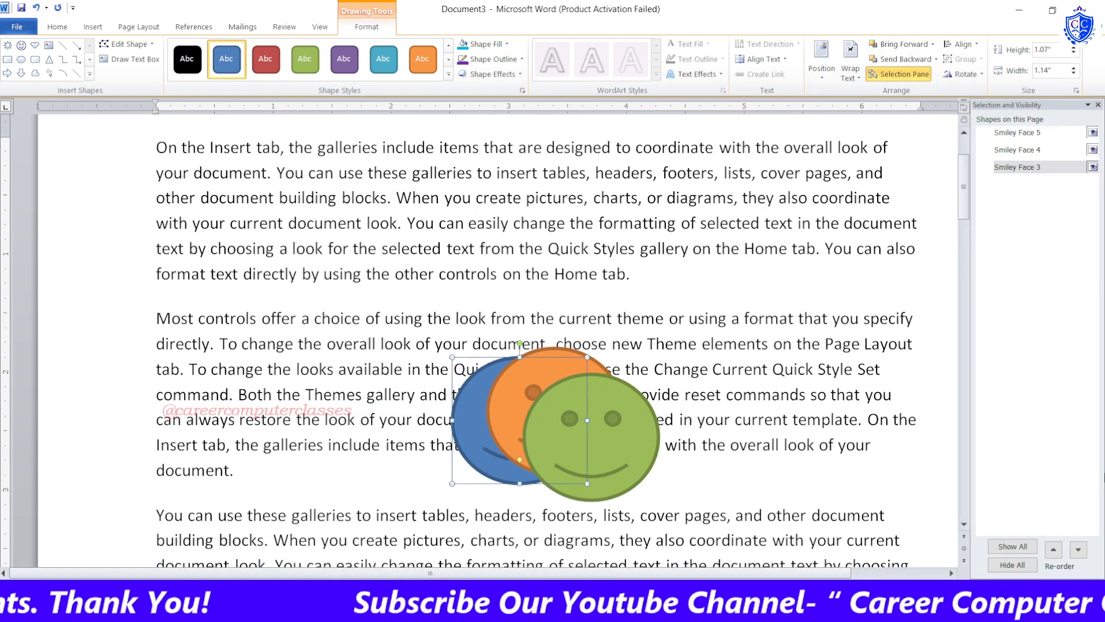
{"action": "left_click", "coordinate": [1016, 563]}
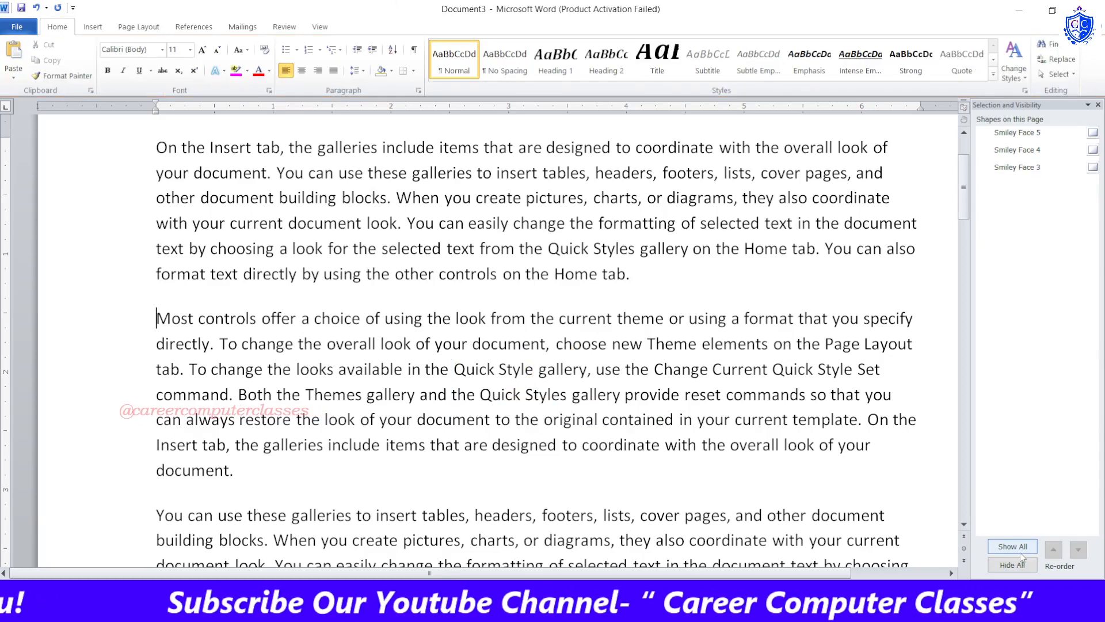
{"action": "left_click", "coordinate": [1012, 546]}
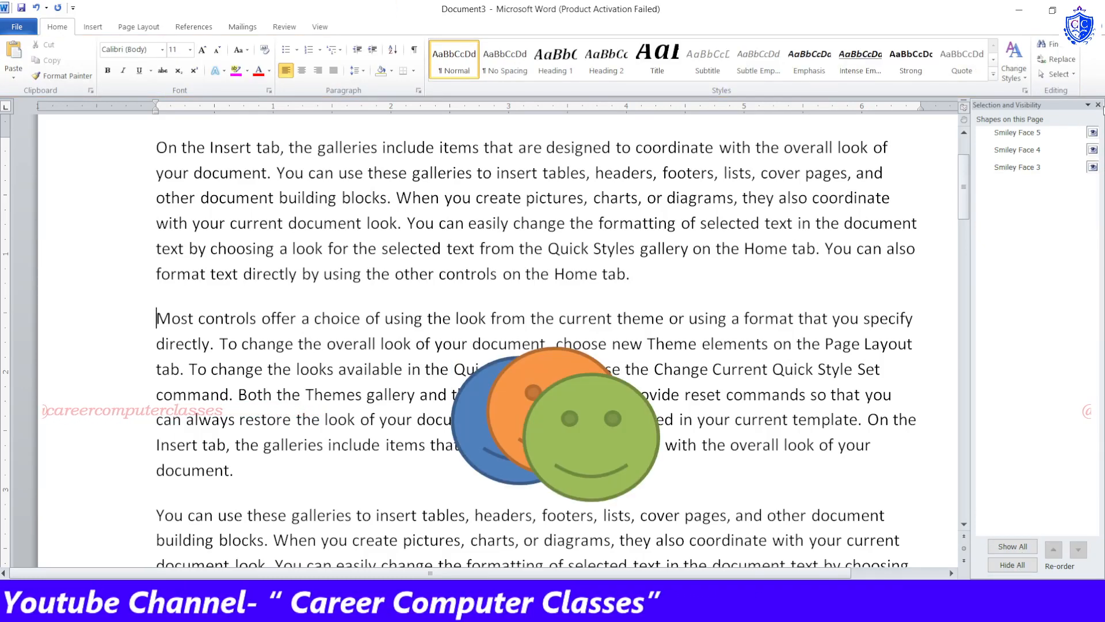
{"action": "left_click", "coordinate": [1099, 105]}
Align the green smiley face with the right margin
{"action": "left_click", "coordinate": [630, 415]}
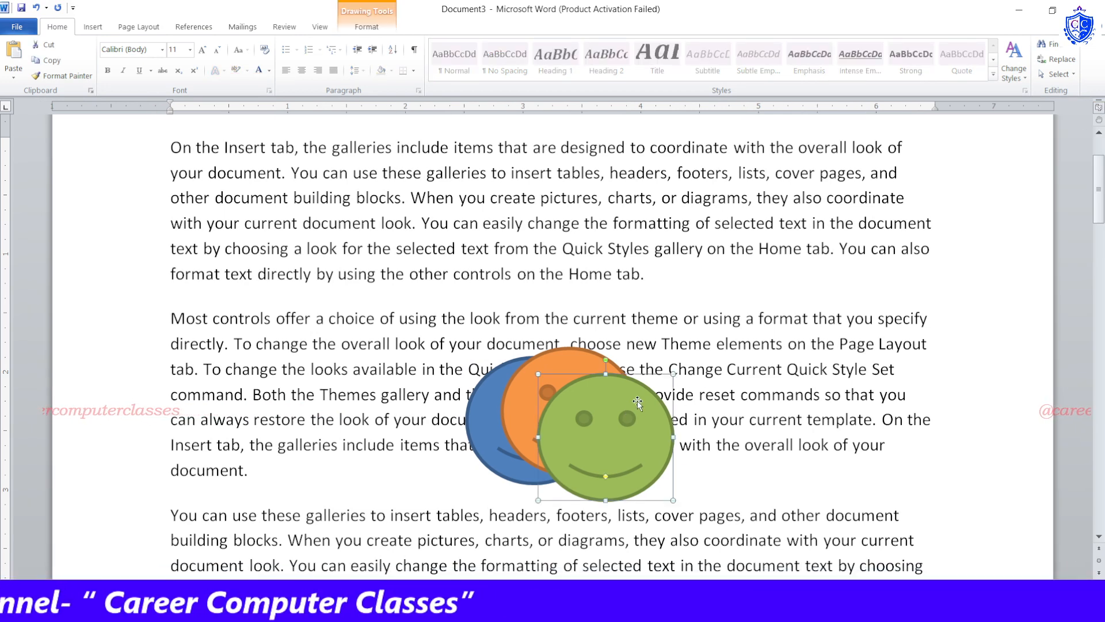
{"action": "left_click", "coordinate": [366, 26]}
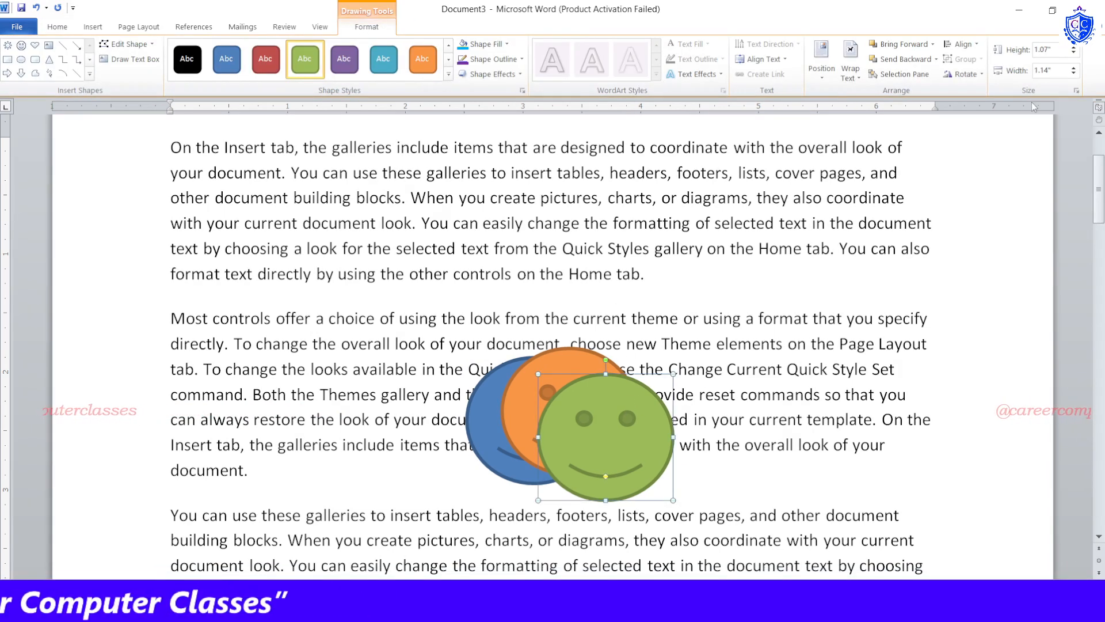
{"action": "left_click", "coordinate": [964, 45]}
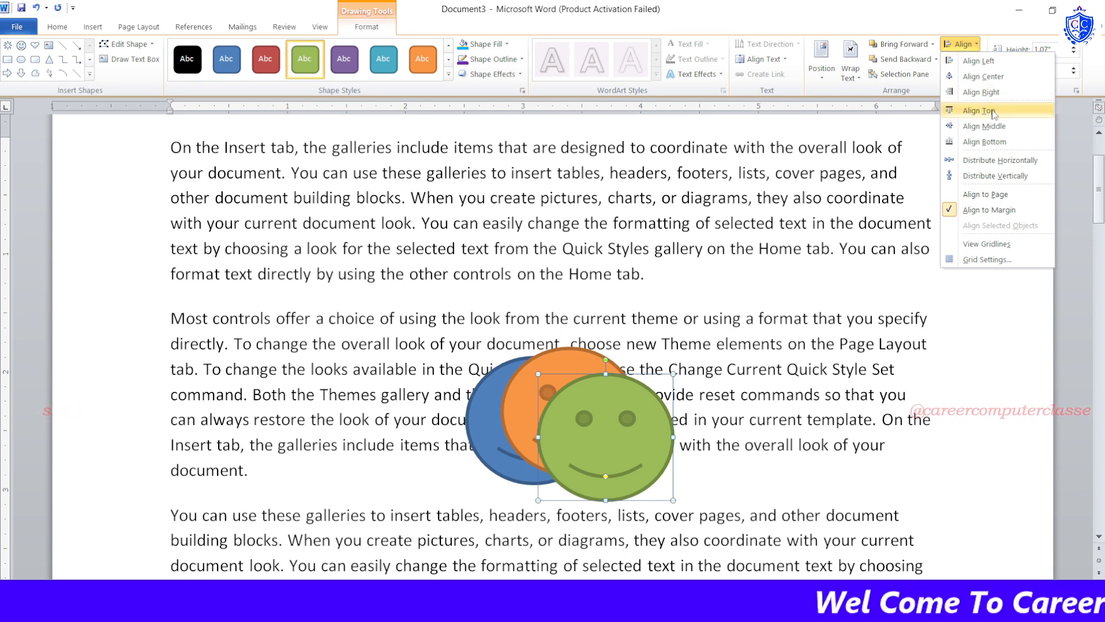
{"action": "left_click", "coordinate": [982, 92]}
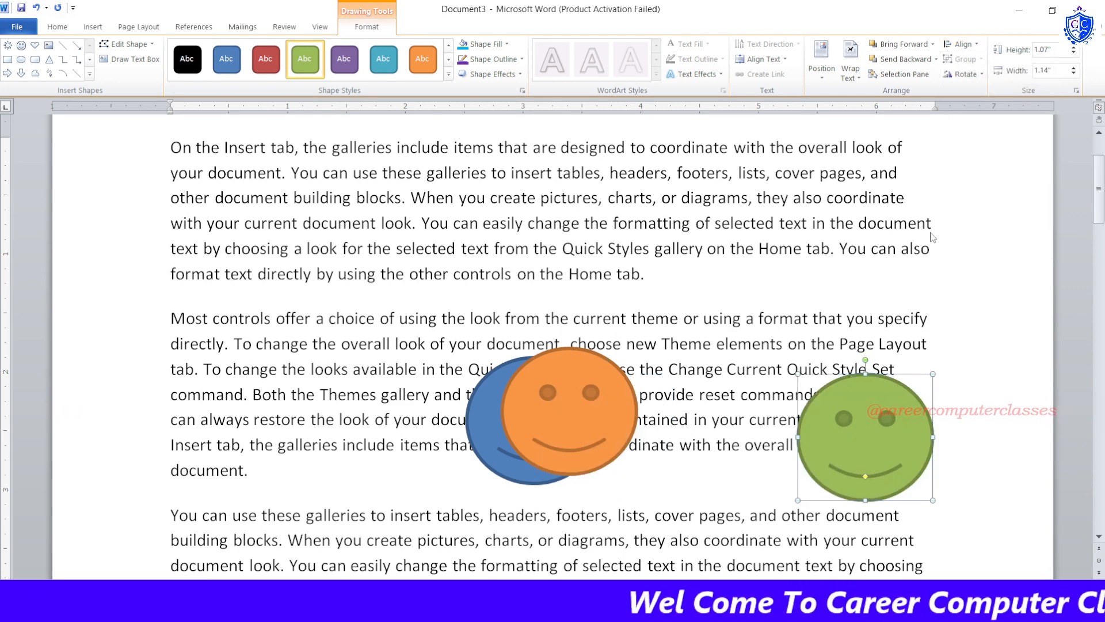
Center the green smiley face between the margins, and align it with the left margin
{"action": "left_click", "coordinate": [960, 44]}
{"action": "left_click", "coordinate": [978, 77]}
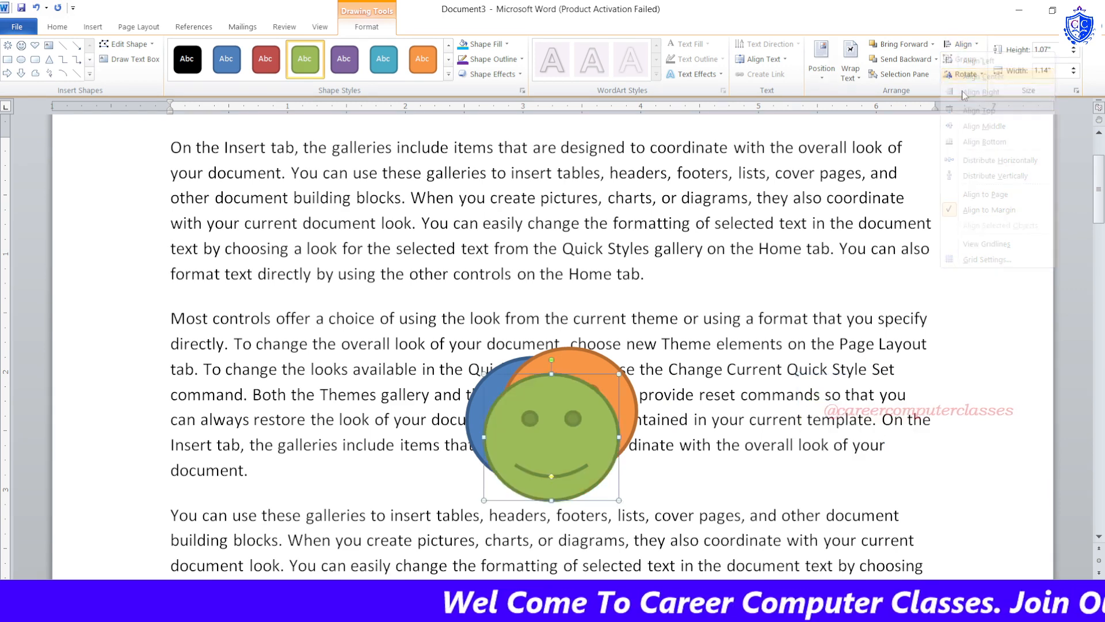
{"action": "left_click", "coordinate": [960, 43]}
{"action": "left_click", "coordinate": [979, 61]}
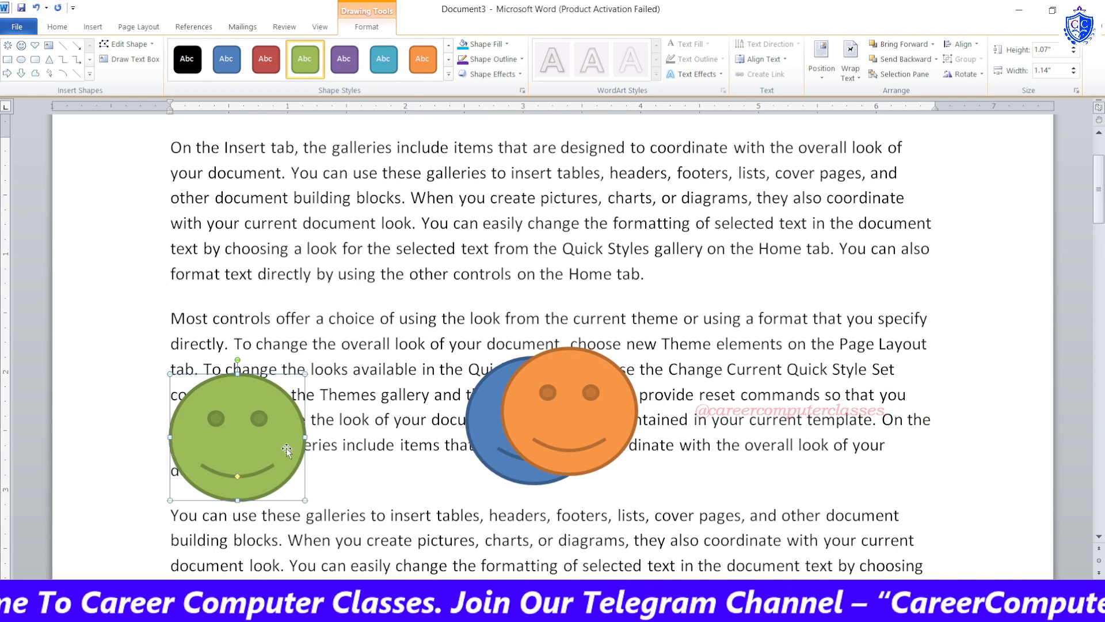
Switch the alignment reference to Align to Page and align the green smiley face with the page's right edge
{"action": "left_click", "coordinate": [960, 44]}
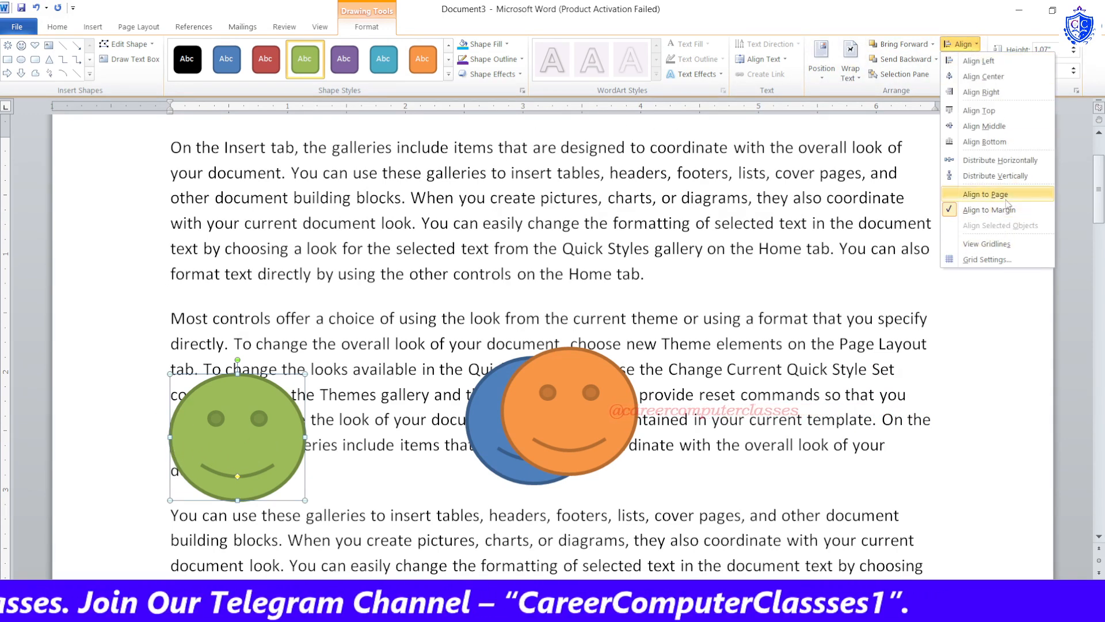
{"action": "left_click", "coordinate": [987, 194]}
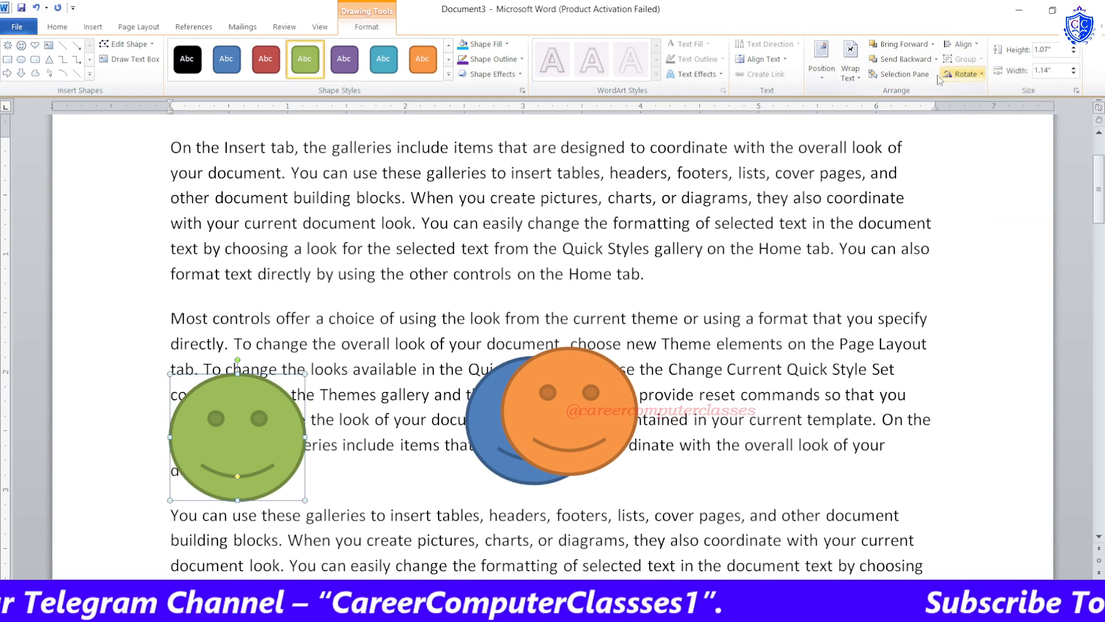
{"action": "left_click", "coordinate": [960, 44]}
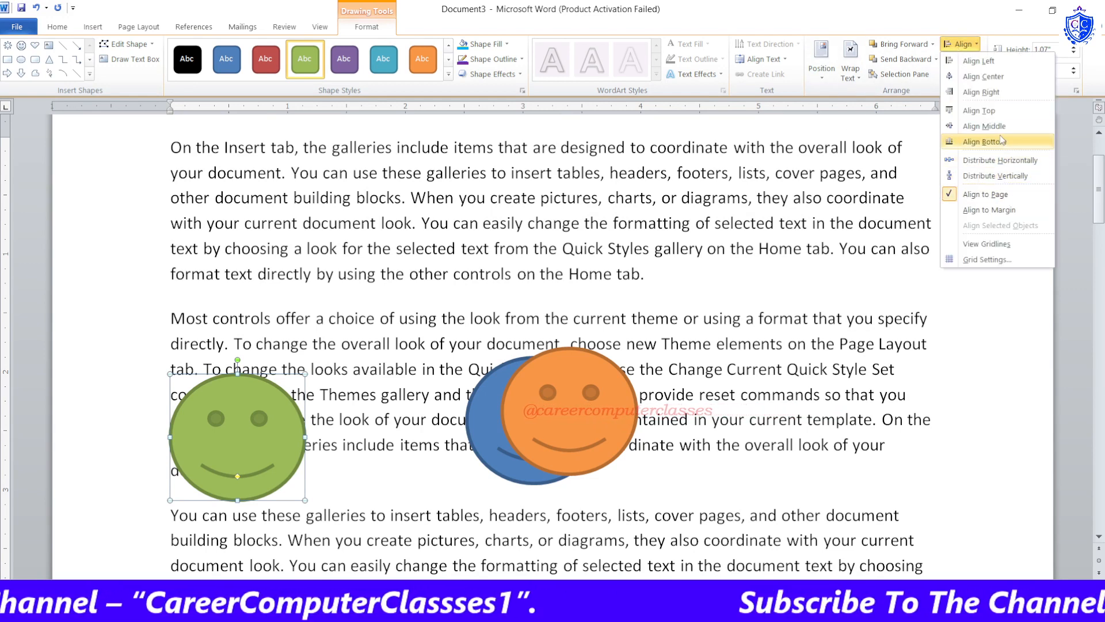
{"action": "left_click", "coordinate": [982, 92]}
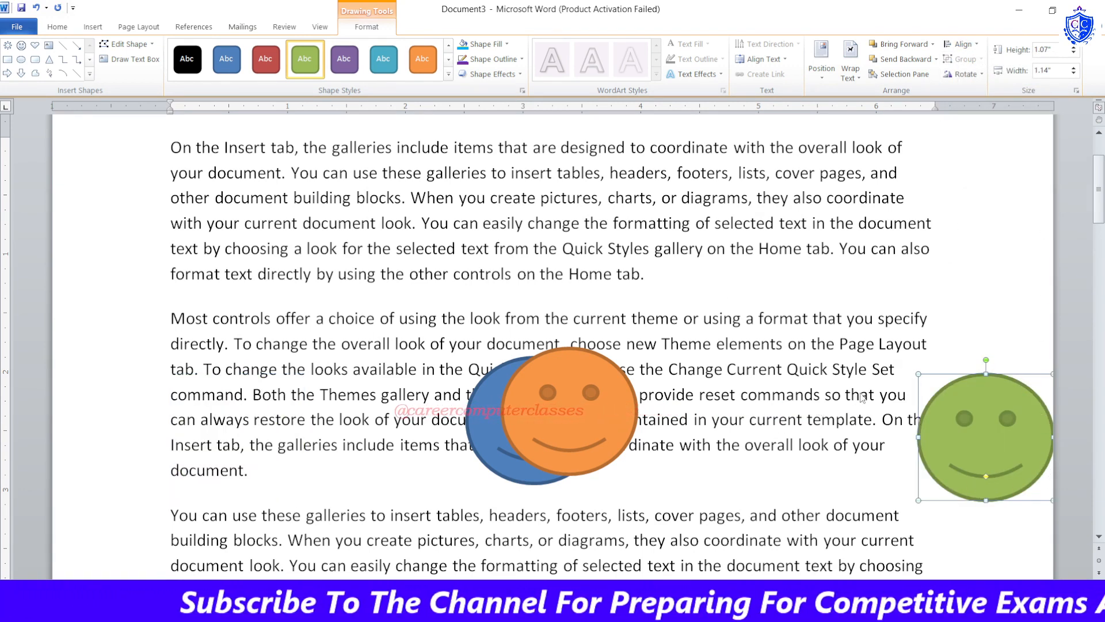
Show the drawing gridlines on the page and hide them again
{"action": "left_click", "coordinate": [967, 44]}
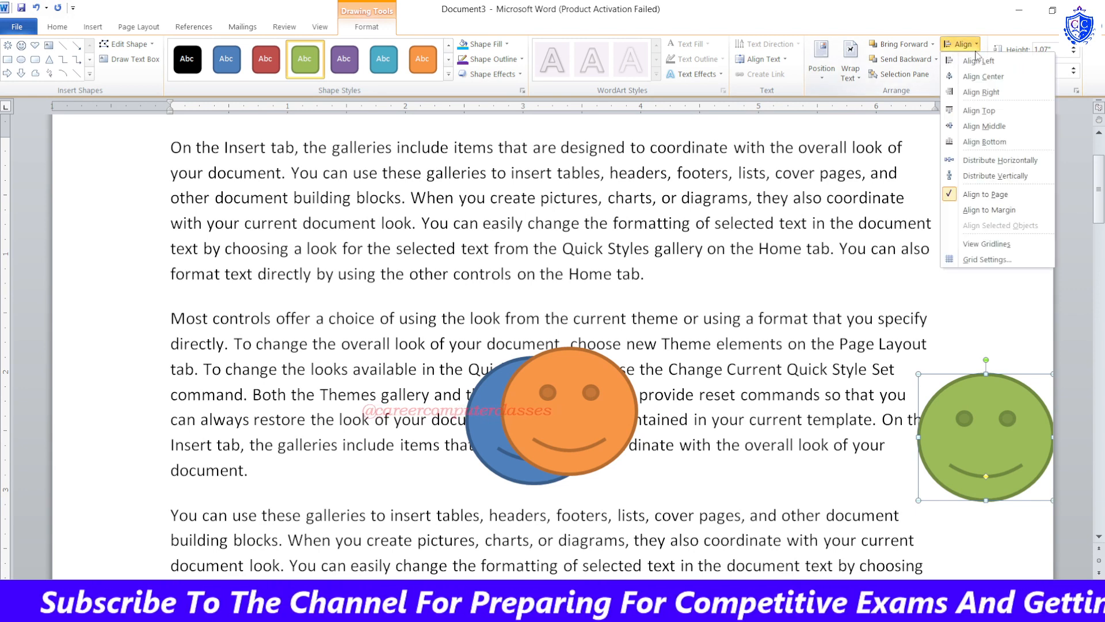
{"action": "left_click", "coordinate": [976, 244]}
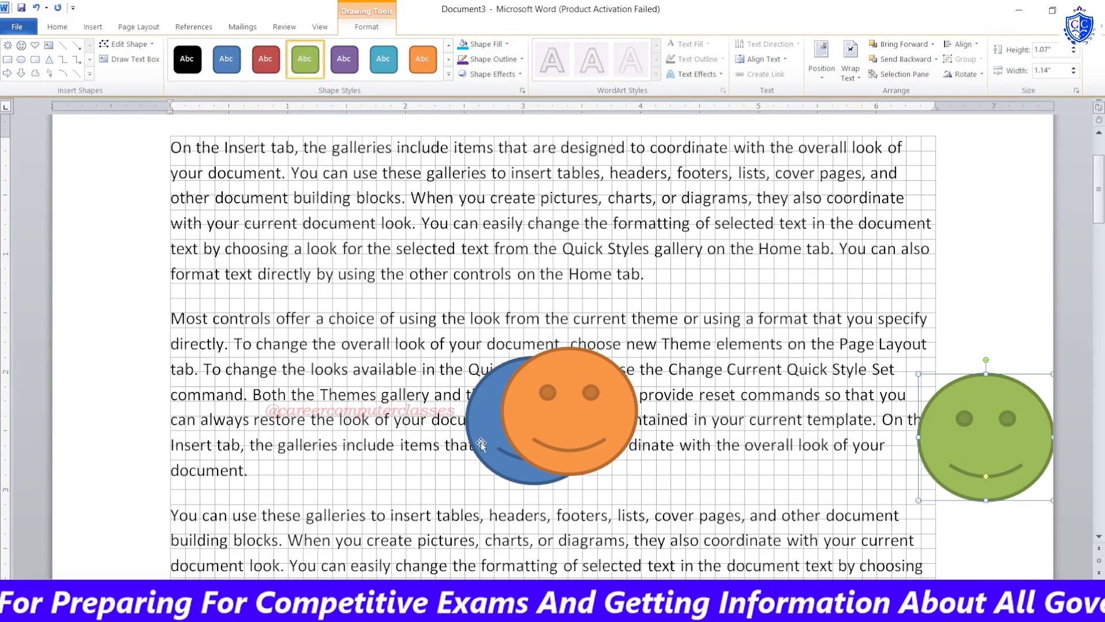
{"action": "left_click", "coordinate": [978, 46]}
{"action": "left_click", "coordinate": [977, 244]}
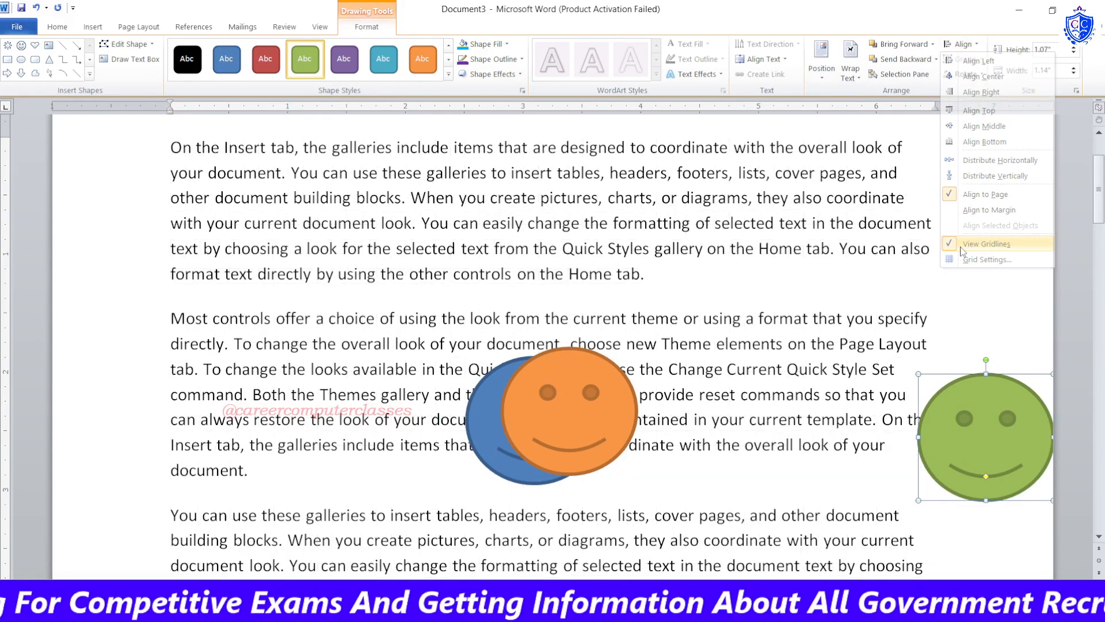
Rotate the green smiley face left by 90°
{"action": "left_click", "coordinate": [961, 75]}
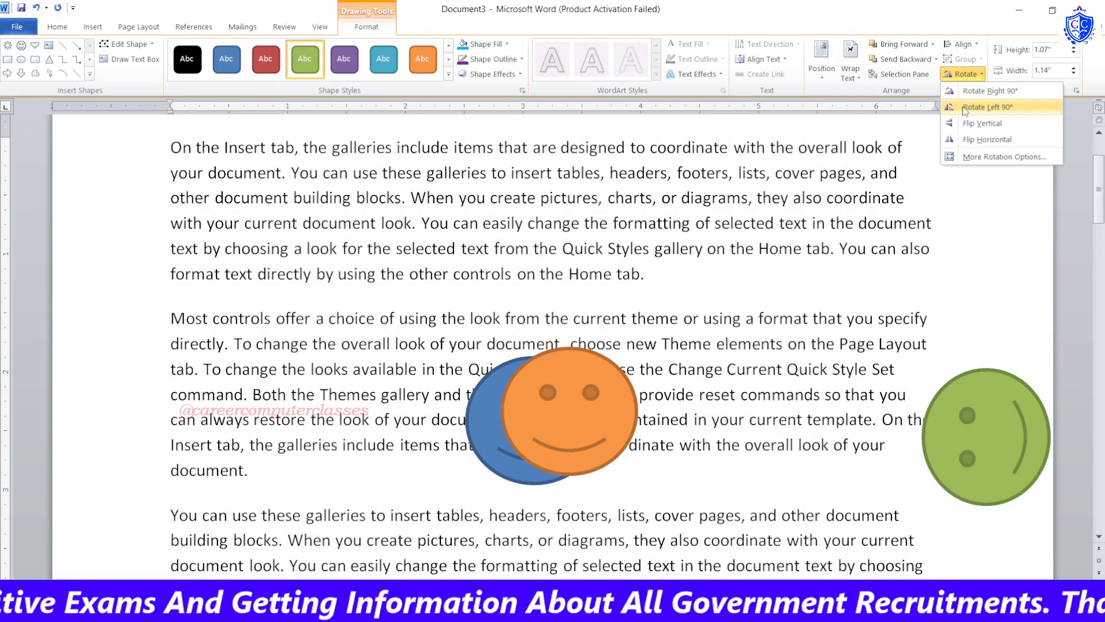
{"action": "left_click", "coordinate": [834, 255]}
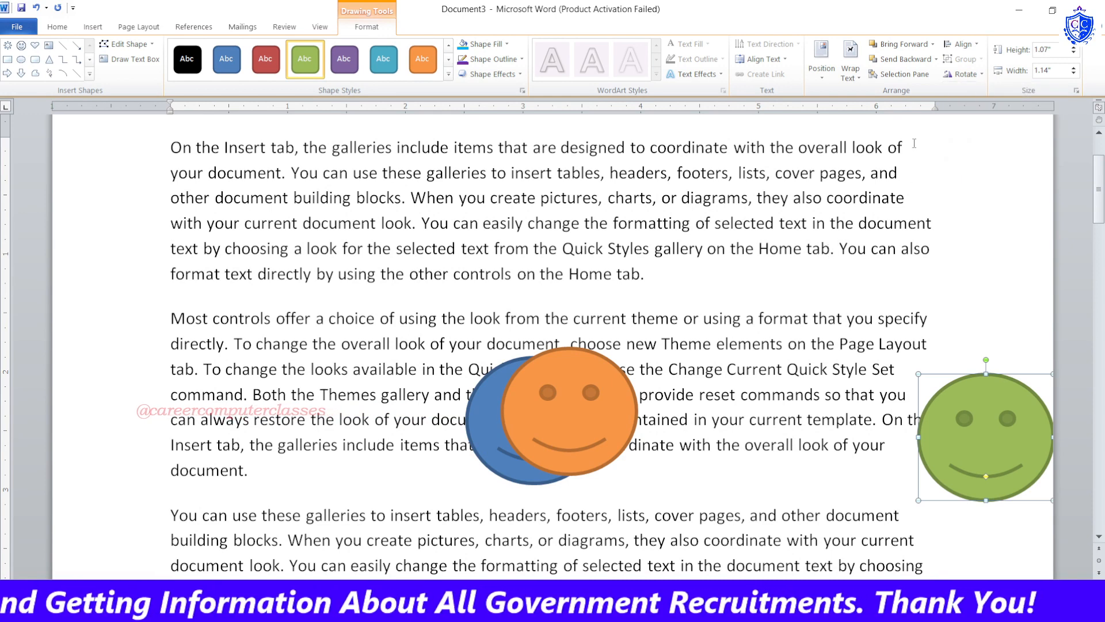
{"action": "left_click", "coordinate": [974, 73]}
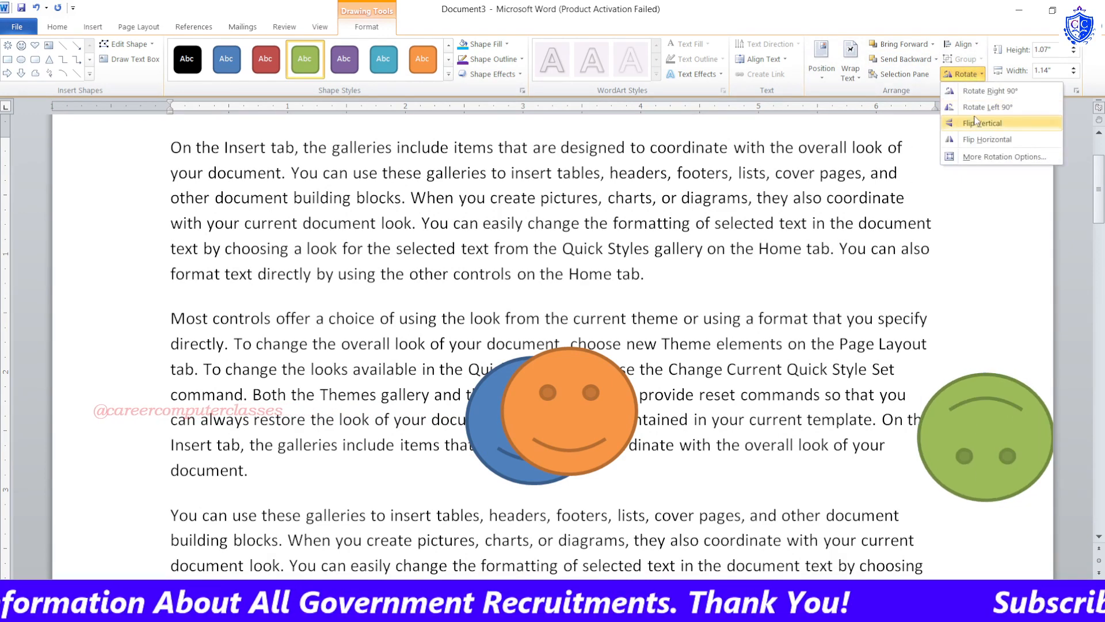
{"action": "left_click", "coordinate": [977, 110]}
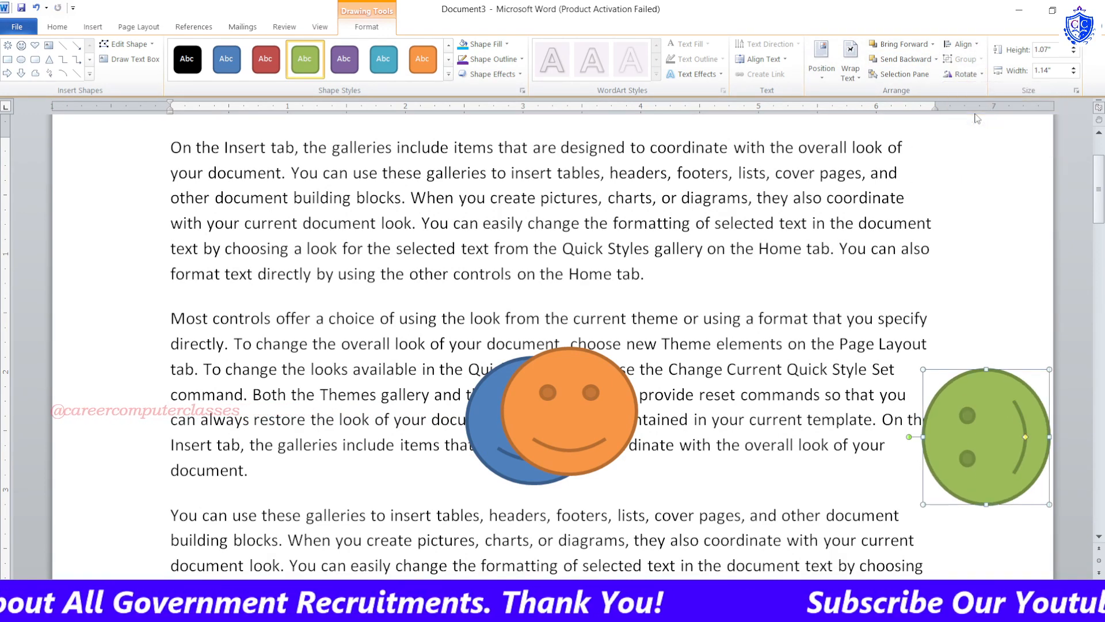
{"action": "left_click", "coordinate": [971, 74]}
{"action": "left_click", "coordinate": [968, 61]}
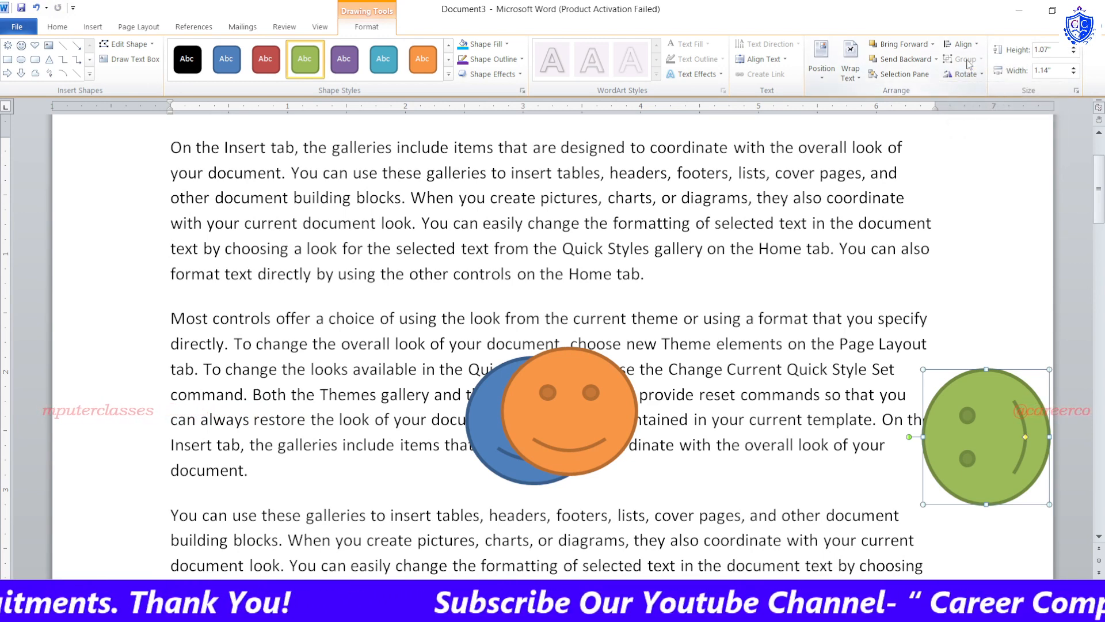
Bring the green smiley near the other two, then group all three smileys and shift the group up and to the right
{"action": "left_click_drag", "start_coordinate": [986, 460], "coordinate": [712, 341]}
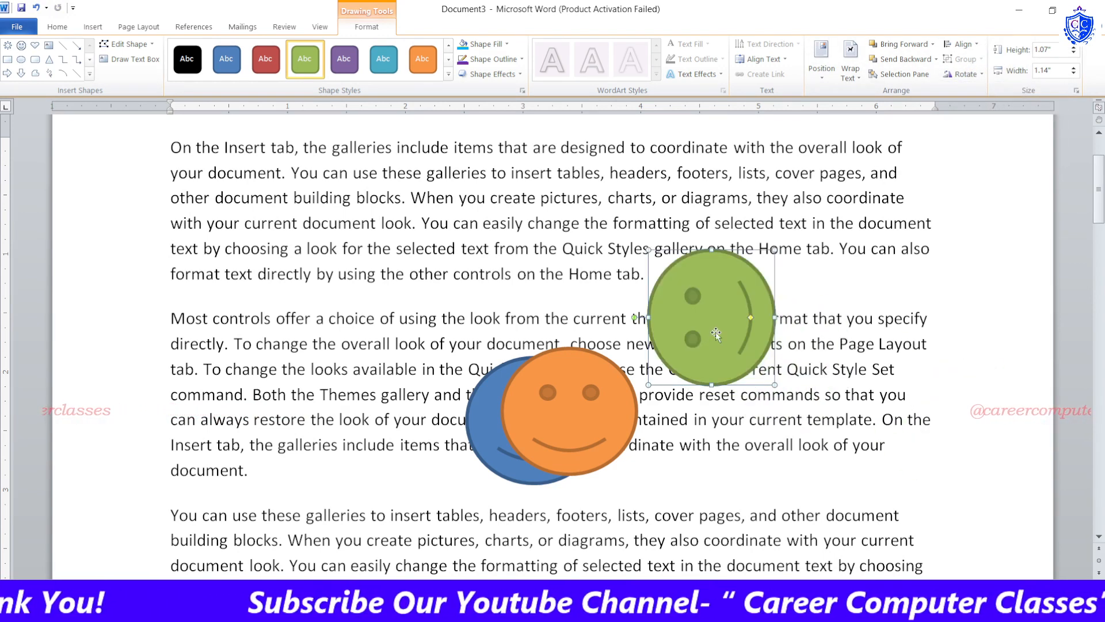
{"action": "left_click", "coordinate": [593, 392], "text": "shift"}
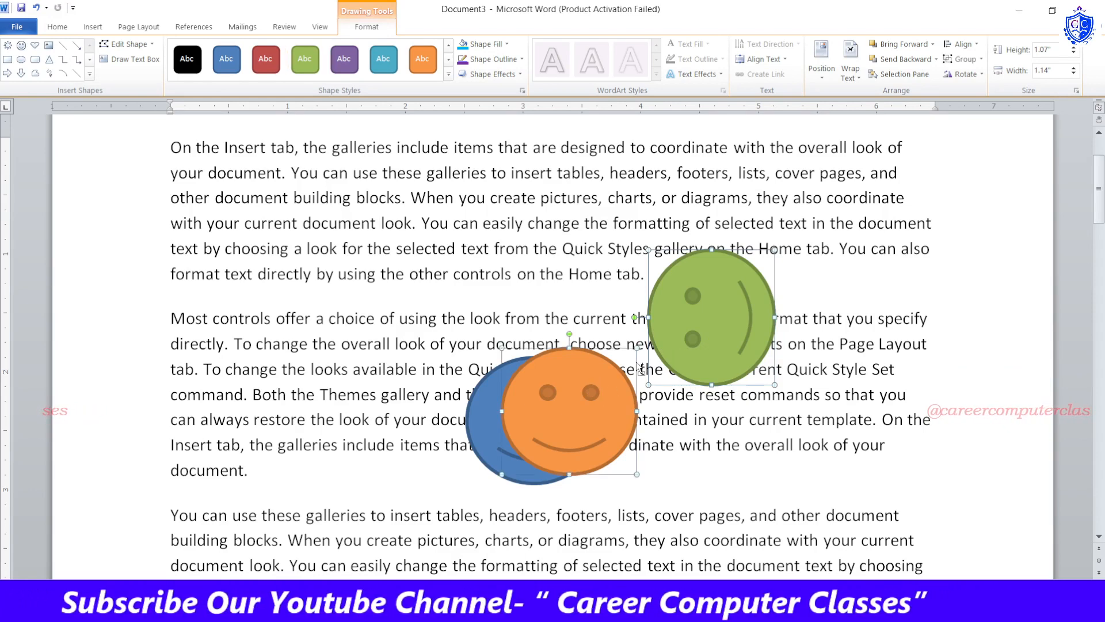
{"action": "left_click", "coordinate": [482, 417], "text": "shift"}
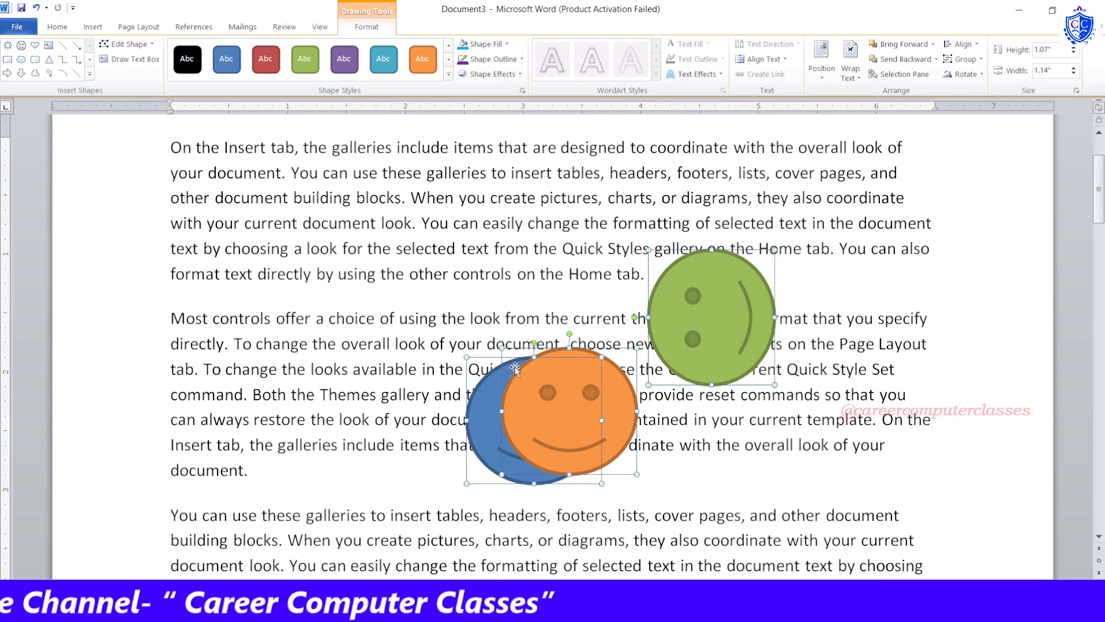
{"action": "left_click", "coordinate": [961, 59]}
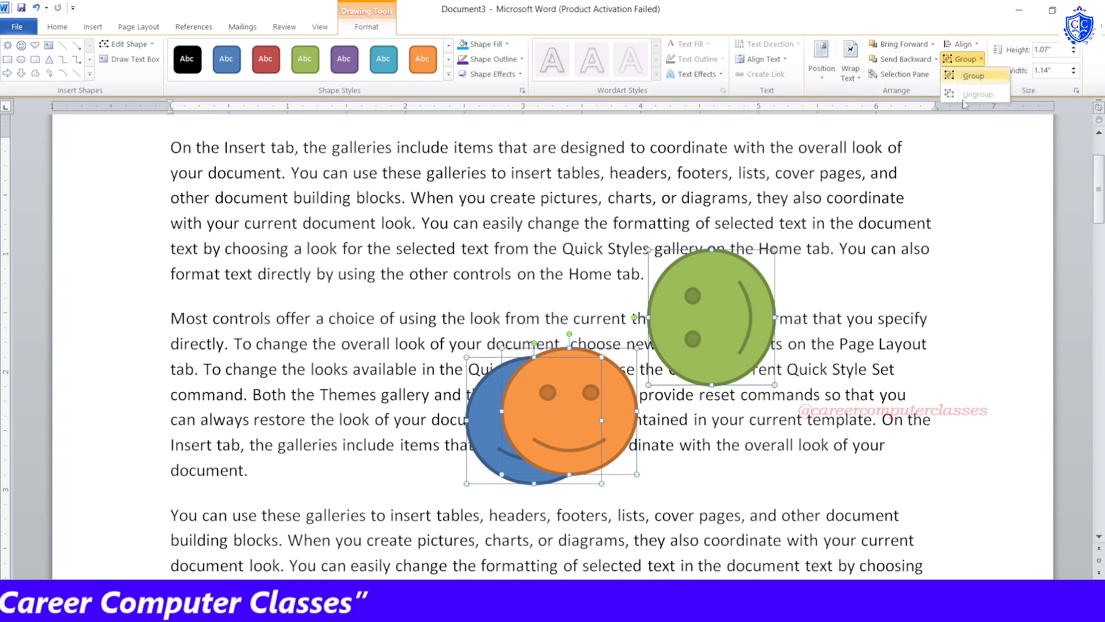
{"action": "left_click", "coordinate": [967, 75]}
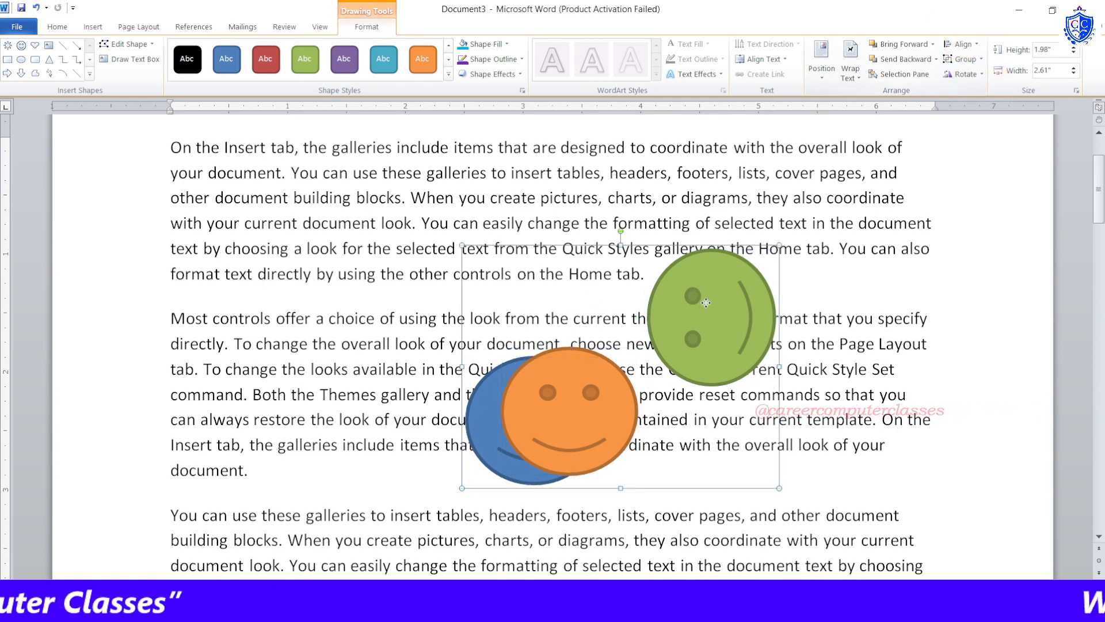
{"action": "left_click_drag", "start_coordinate": [680, 341], "coordinate": [745, 298]}
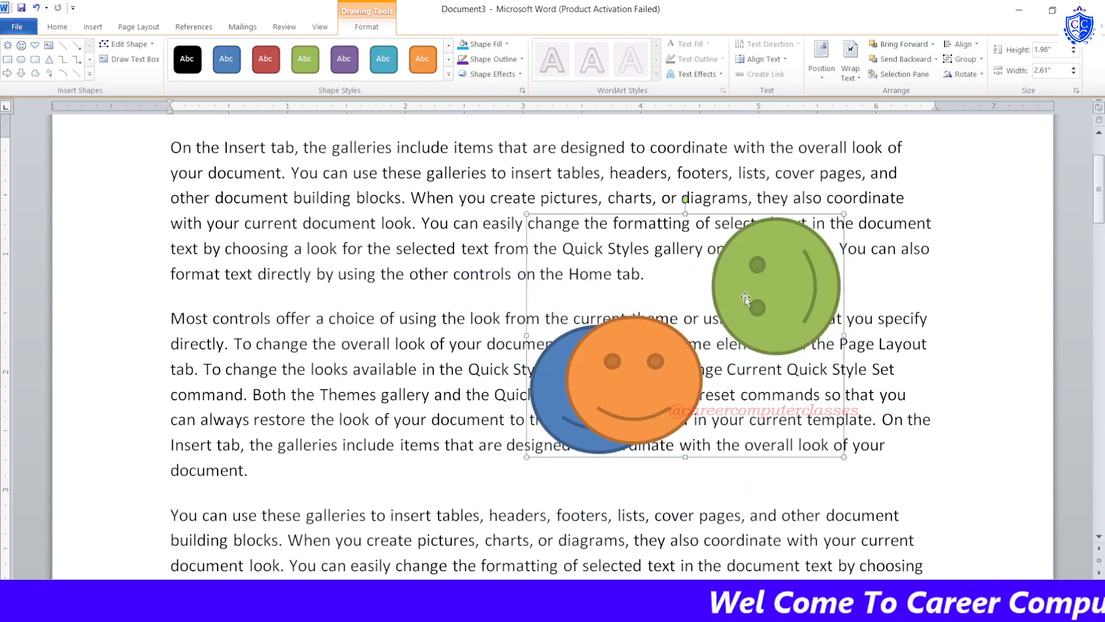
Ungroup the smileys and move the green one on its own so it overlaps the orange one's right edge
{"action": "left_click", "coordinate": [979, 60]}
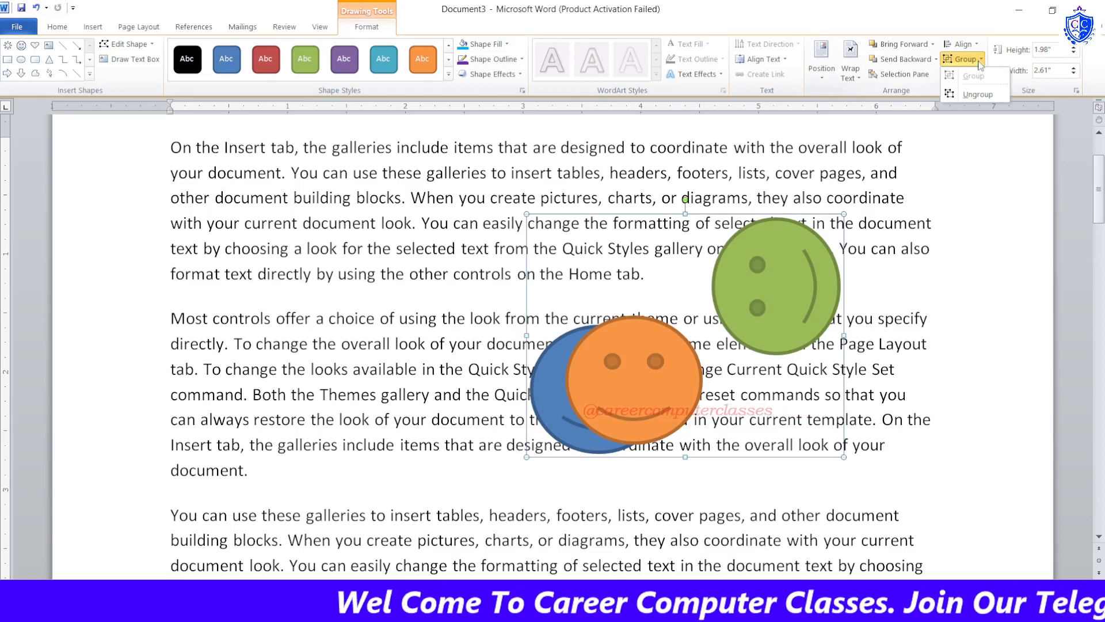
{"action": "left_click", "coordinate": [977, 94]}
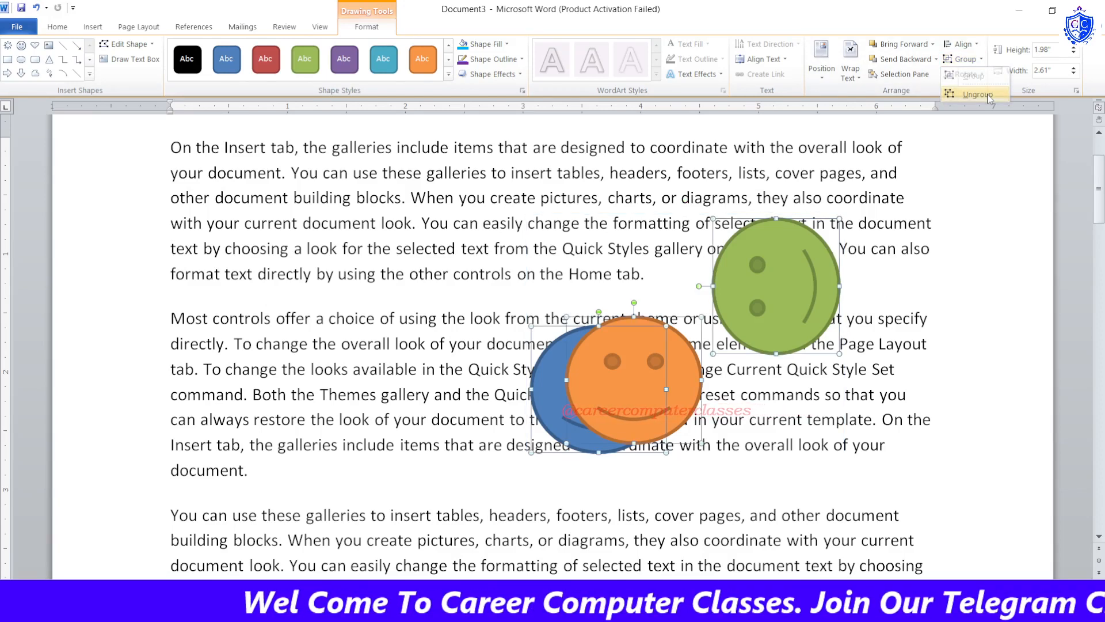
{"action": "left_click", "coordinate": [893, 257]}
{"action": "left_click_drag", "start_coordinate": [766, 303], "coordinate": [727, 372]}
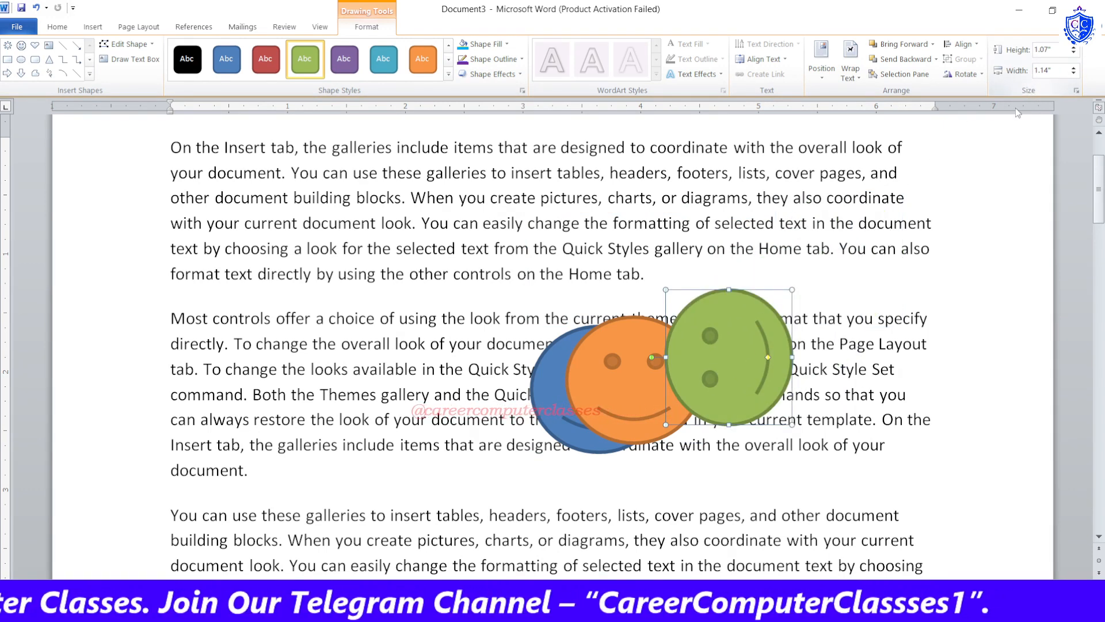
Enlarge the green smiley face to a height of 1.8" and a width of 2"
{"action": "left_click", "coordinate": [1073, 47]}
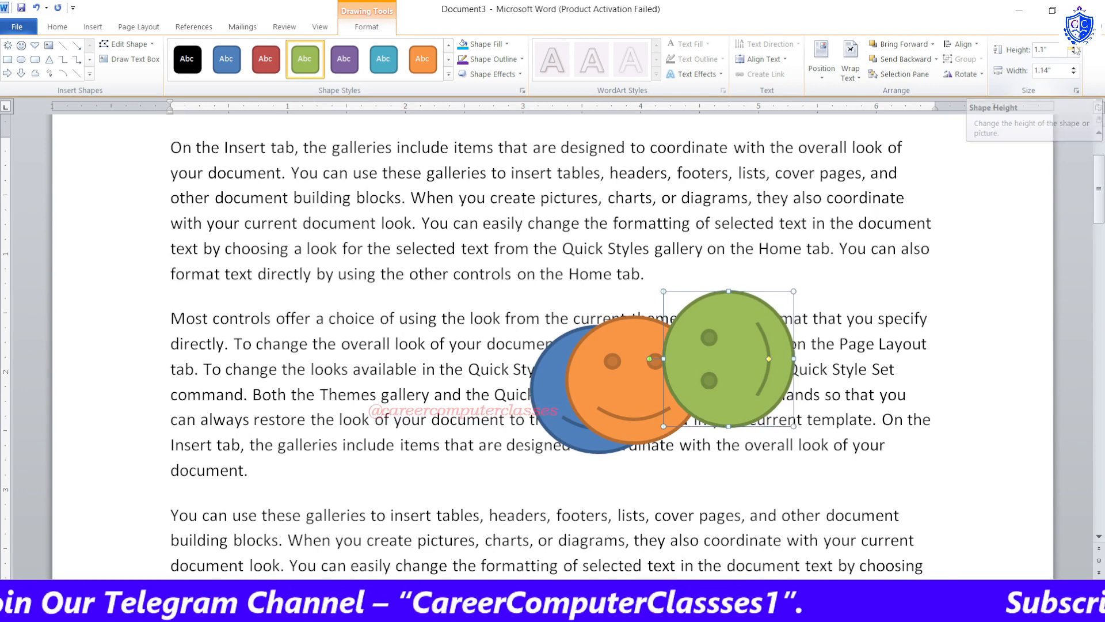
{"action": "left_click", "coordinate": [1074, 47]}
{"action": "left_click", "coordinate": [1073, 47]}
{"action": "left_click", "coordinate": [1073, 47]}
{"action": "left_click", "coordinate": [1073, 48]}
{"action": "left_click", "coordinate": [1074, 47]}
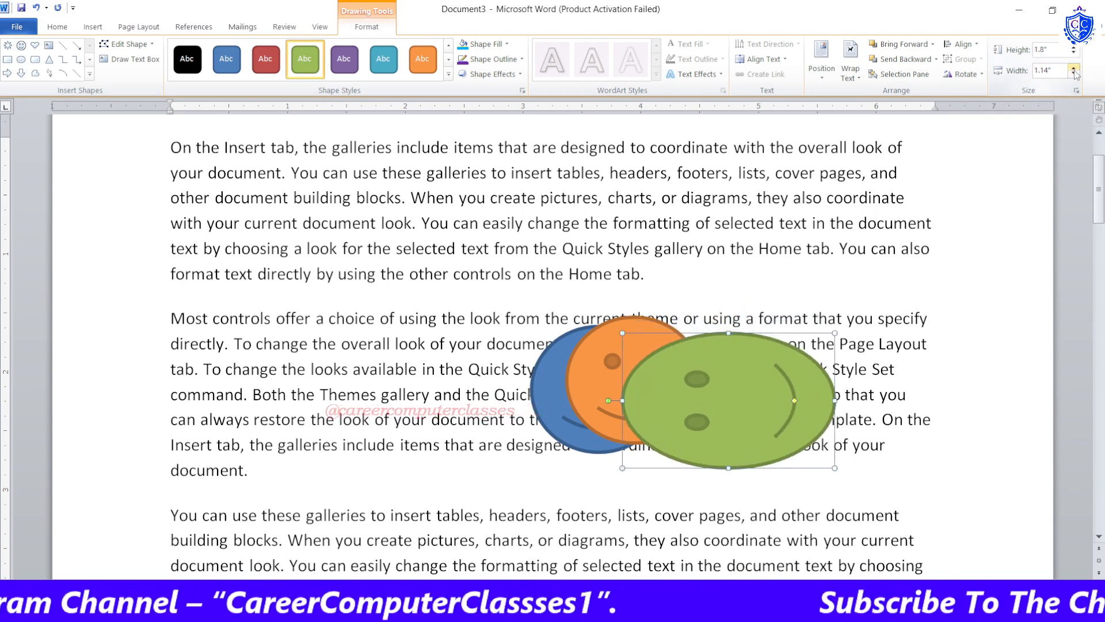
{"action": "left_click", "coordinate": [1073, 68]}
{"action": "left_click", "coordinate": [1074, 68]}
{"action": "left_click", "coordinate": [1073, 69]}
{"action": "left_click", "coordinate": [1073, 68]}
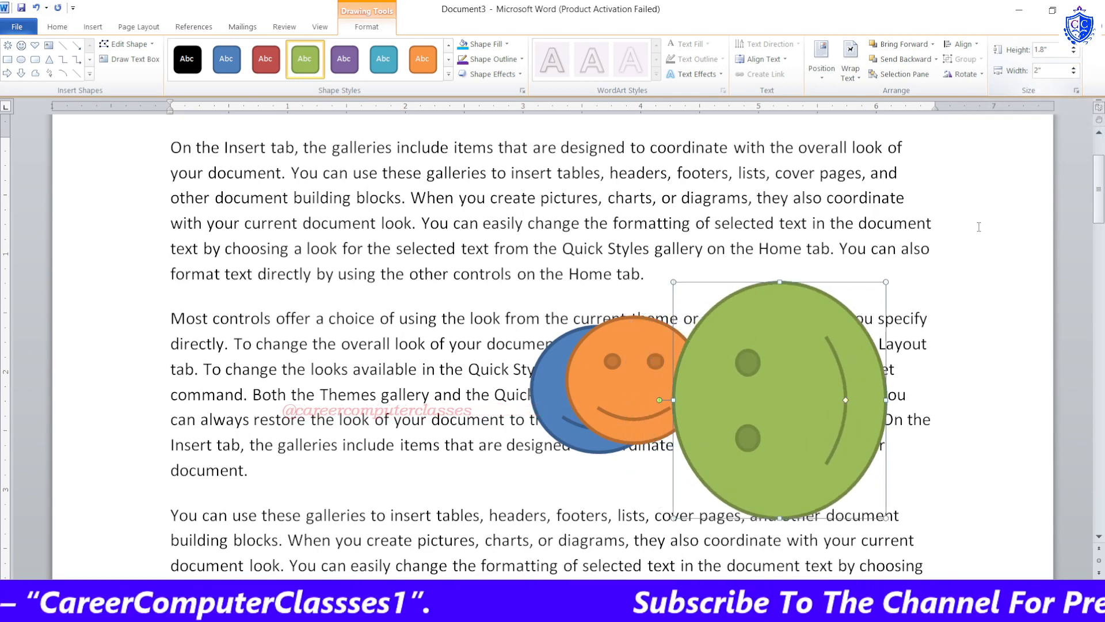
Move the enlarged green smiley left so it covers most of the blue smiley and part of the orange one
{"action": "left_click_drag", "start_coordinate": [831, 437], "coordinate": [572, 384]}
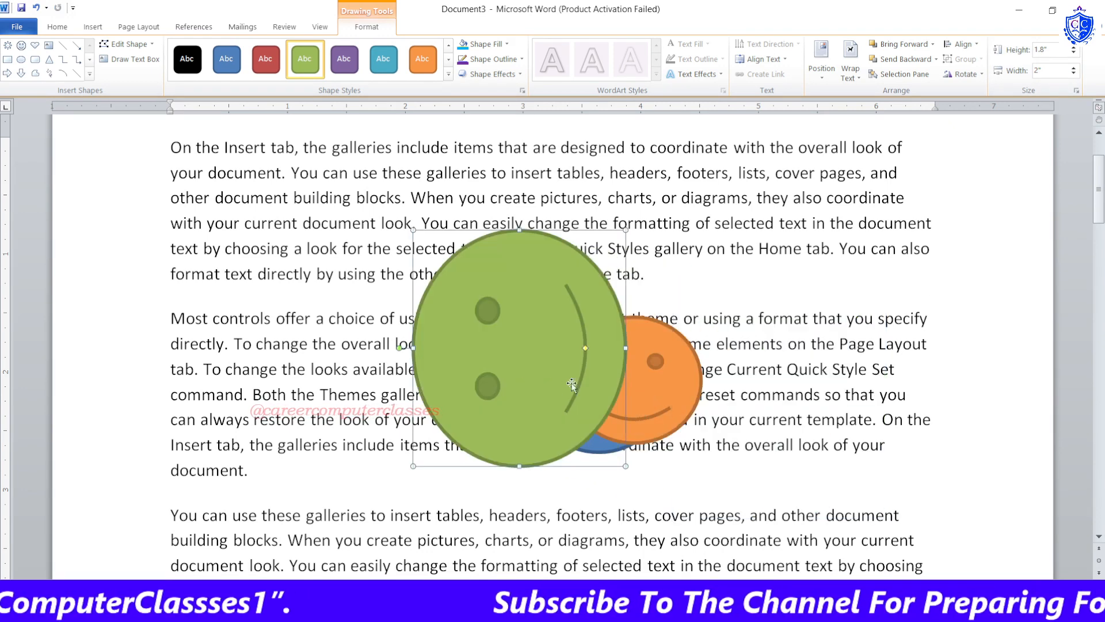
{"action": "left_click", "coordinate": [940, 313]}
{"action": "left_click", "coordinate": [580, 367]}
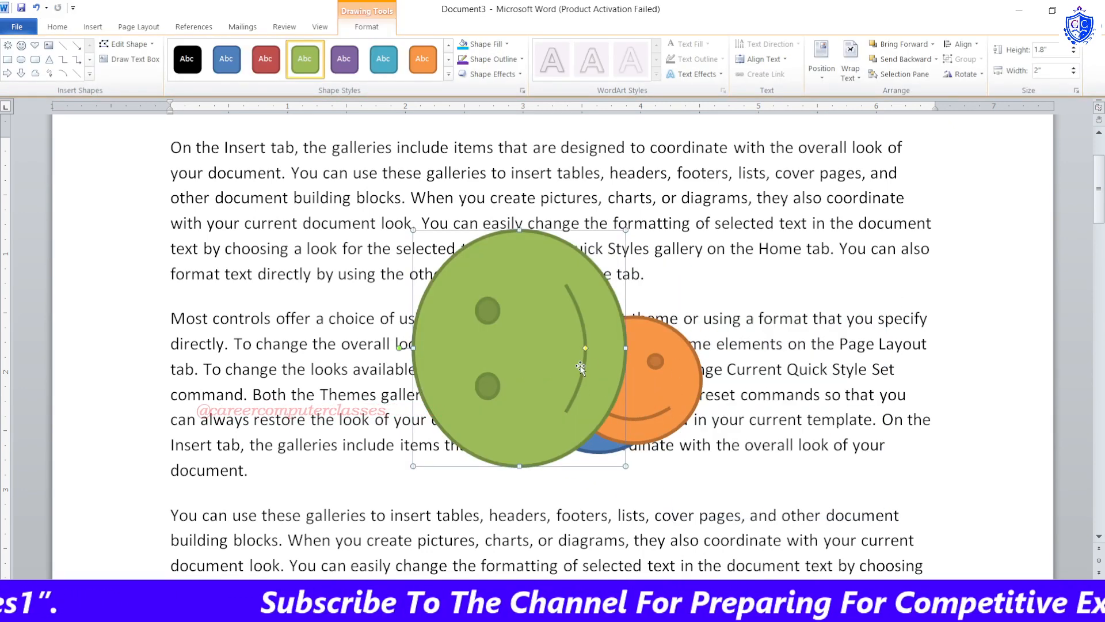